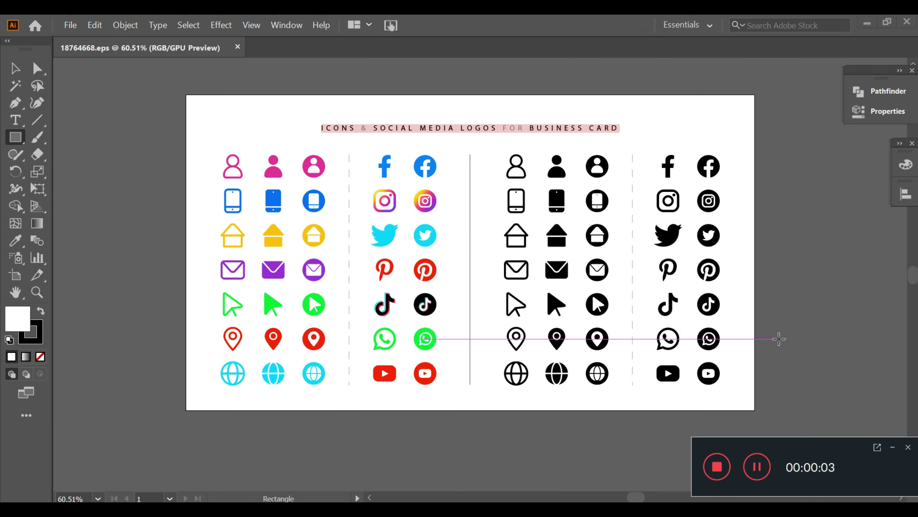
Step: Start a new document with its measurement units set to inches
left_click(892, 448)
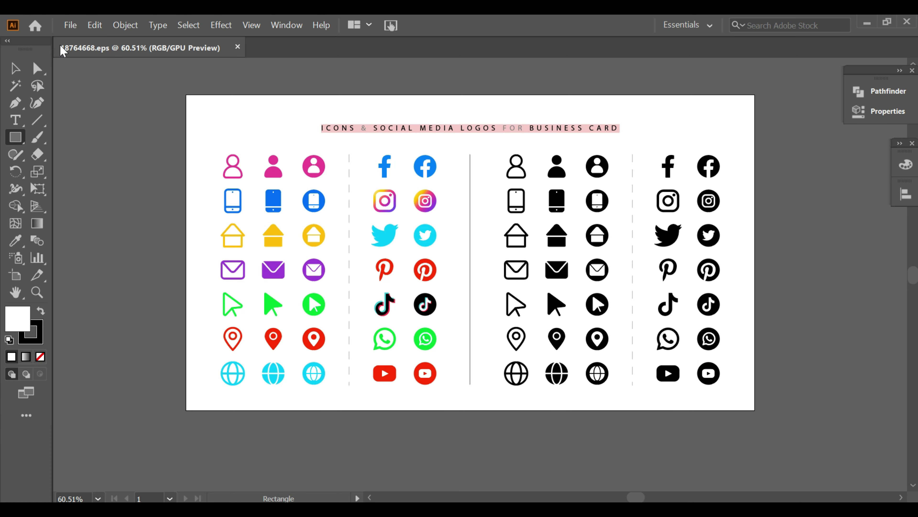
left_click(72, 27)
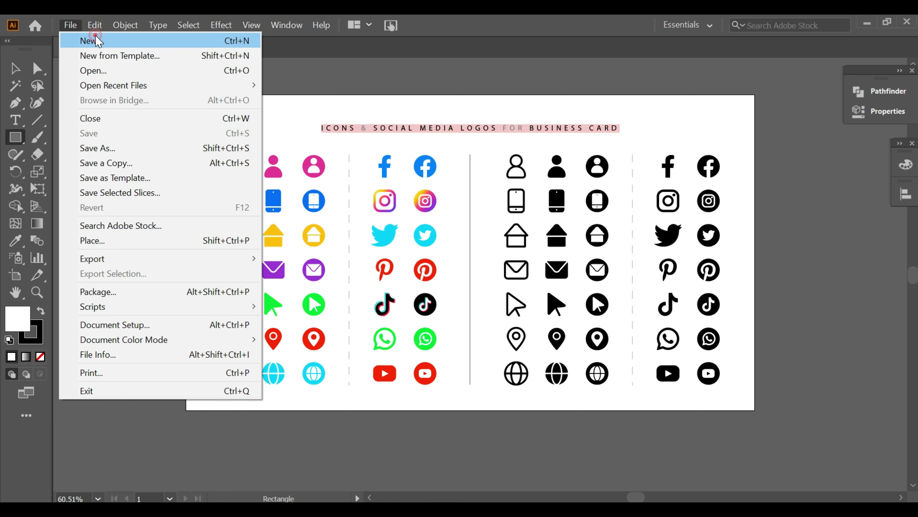
left_click(96, 40)
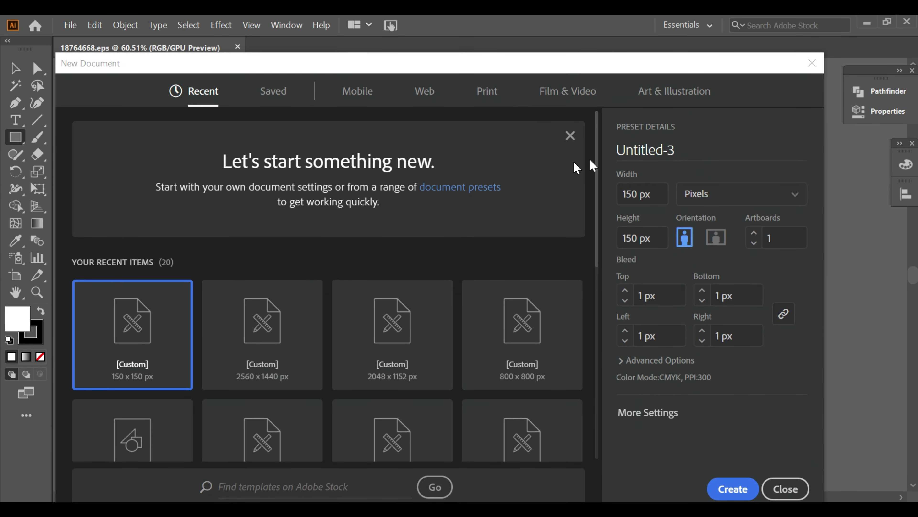
left_click(801, 195)
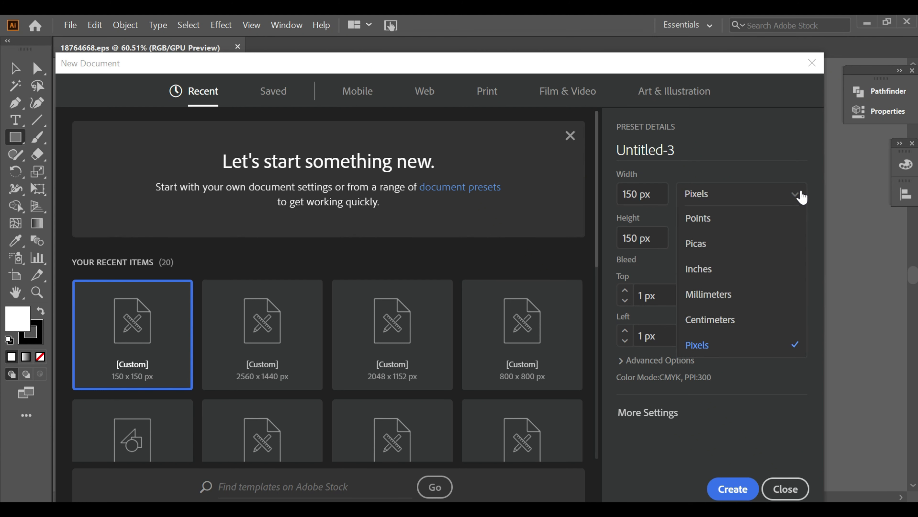
left_click(716, 277)
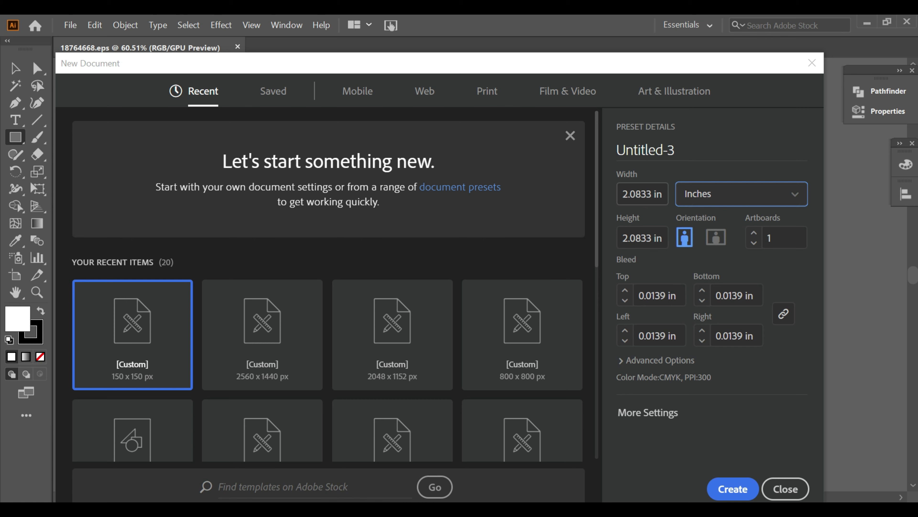
Step: Set 3.5 × 2 in size, 2 artboards and 0.125 in bleed, then create it
left_click(654, 198)
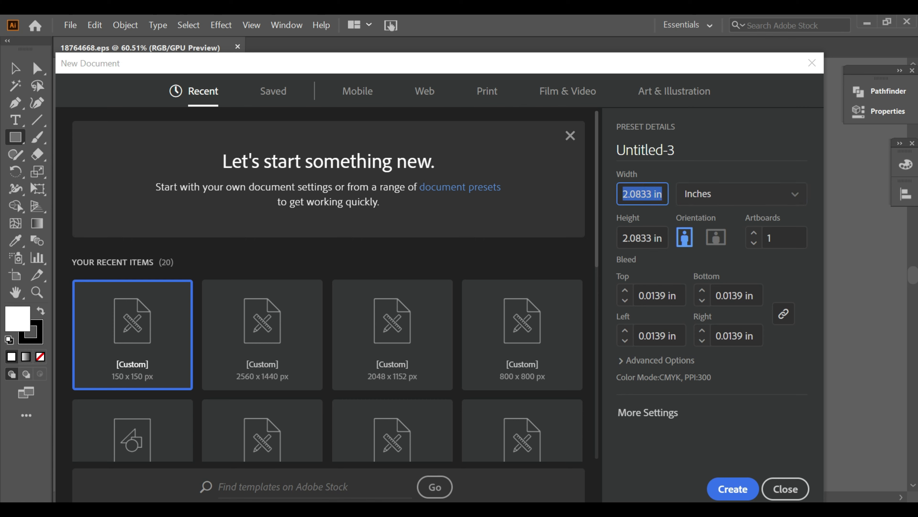
type("3.5")
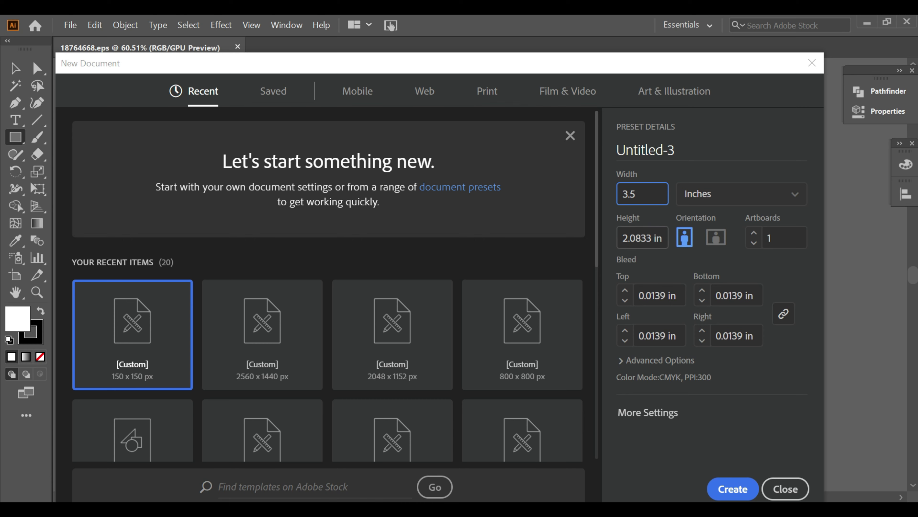
key("Tab")
type("2")
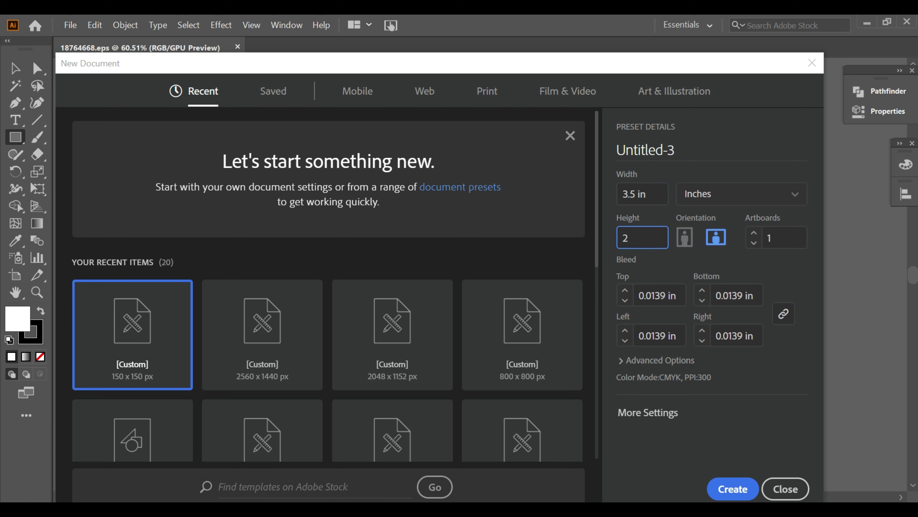
left_click(754, 235)
left_click(625, 300)
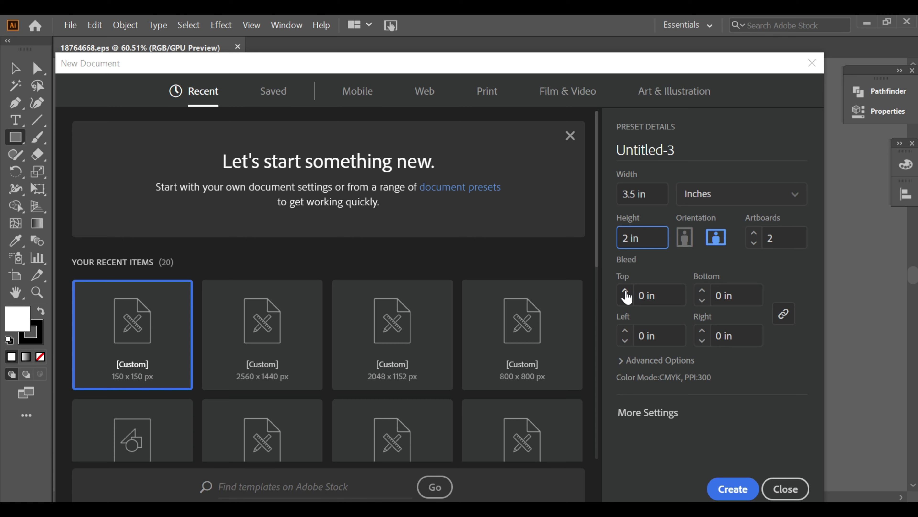
left_click(625, 291)
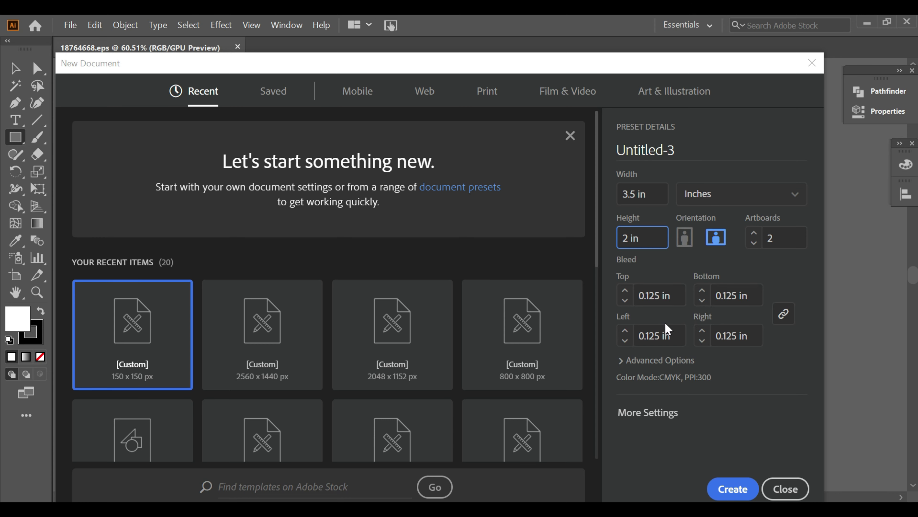
left_click(728, 492)
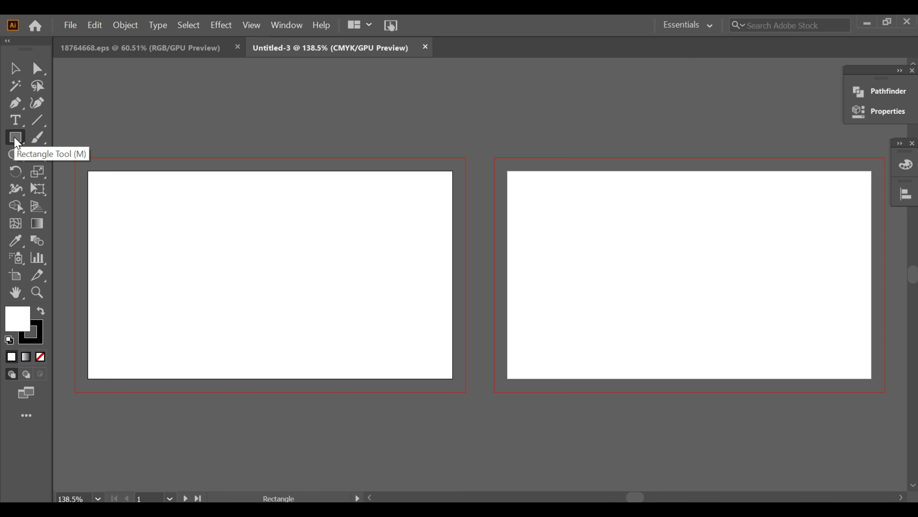
Step: Create a rectangle exactly 3.5 in wide and 2 in high with the Rectangle dialog
left_click(230, 240)
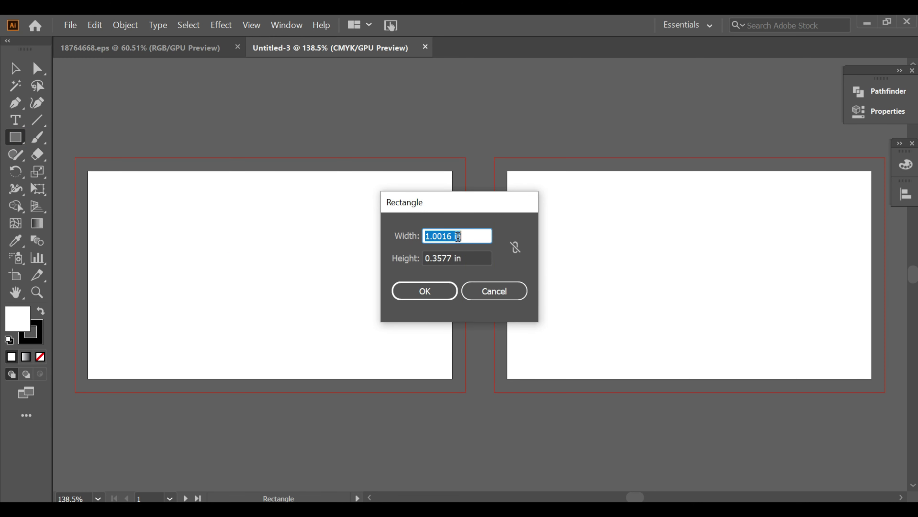
double_click(452, 235)
type("3.5")
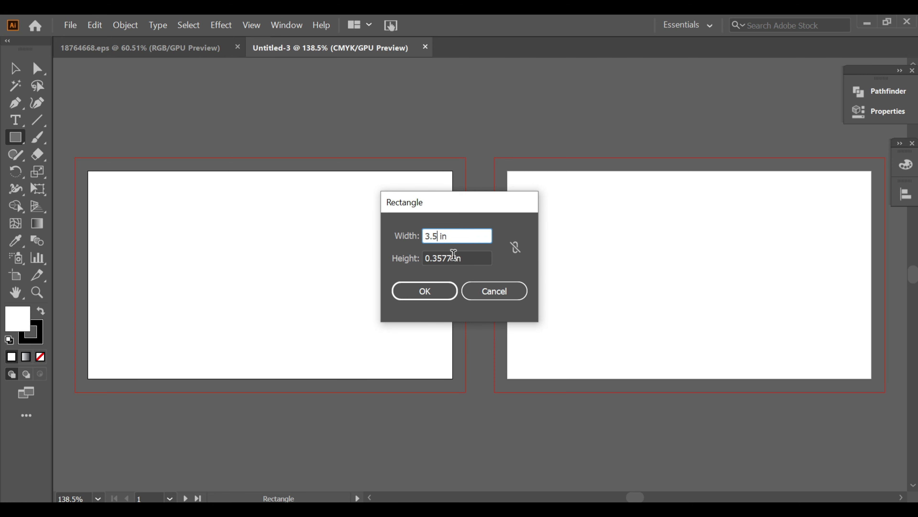
left_click(451, 257)
double_click(451, 258)
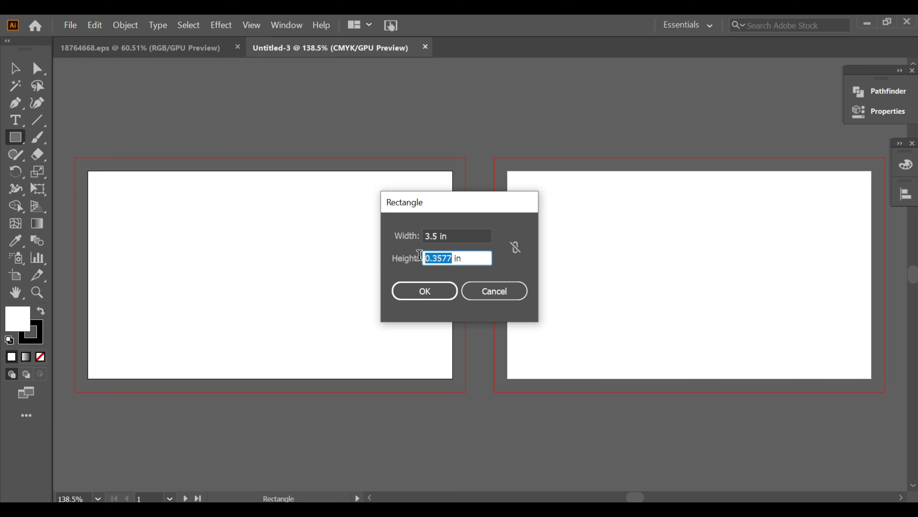
type("2")
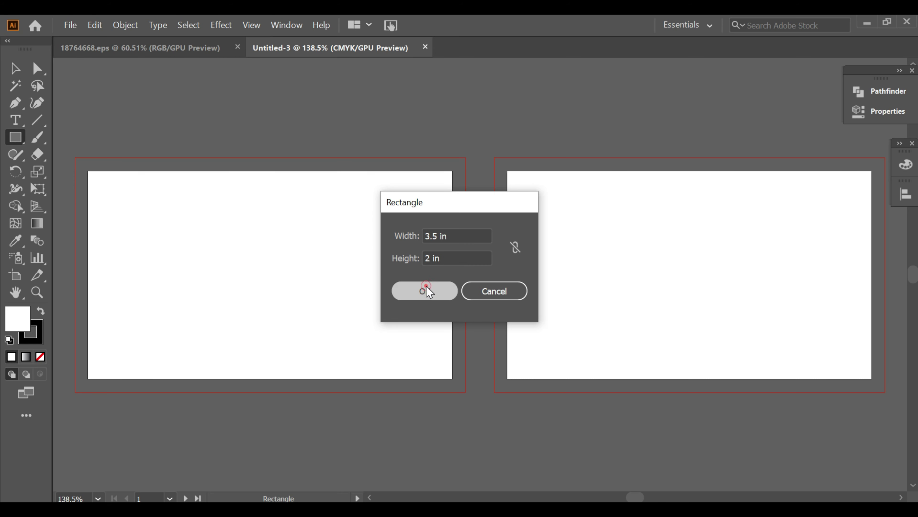
left_click(426, 289)
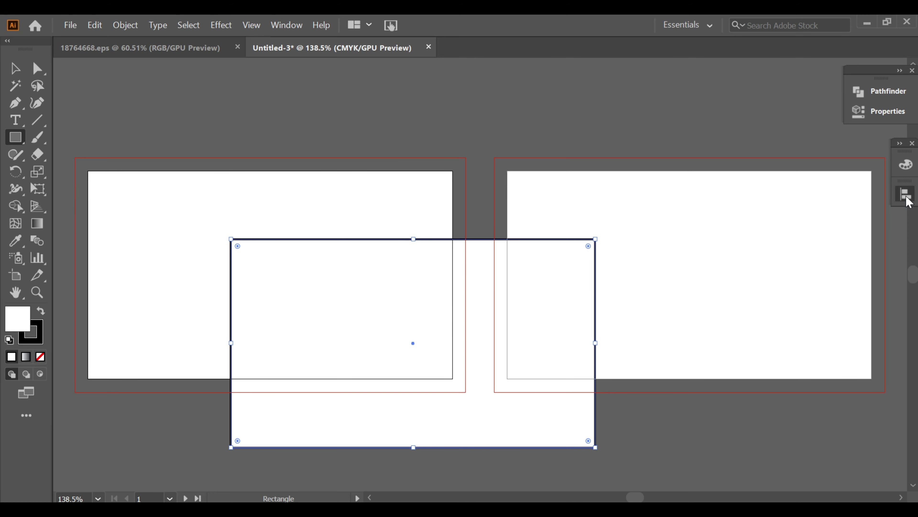
Step: Centre the rectangle horizontally and vertically on the left artboard
left_click(906, 196)
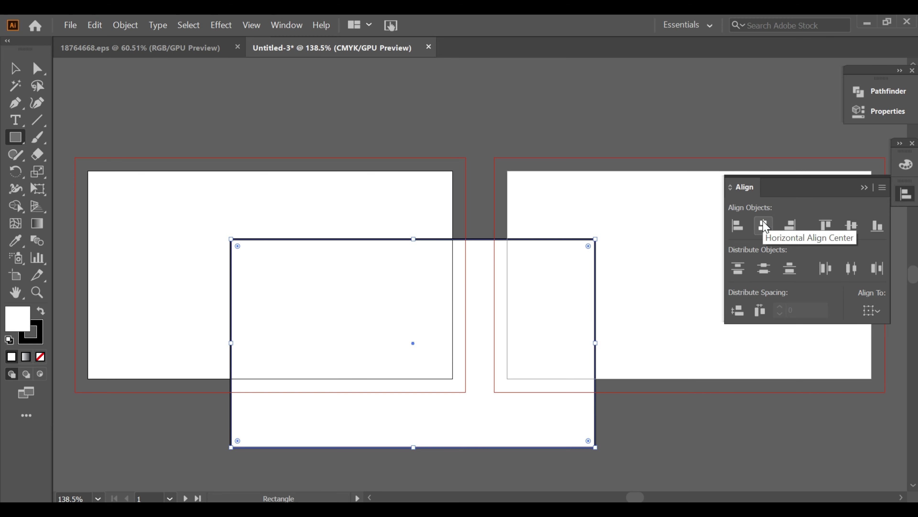
left_click(764, 225)
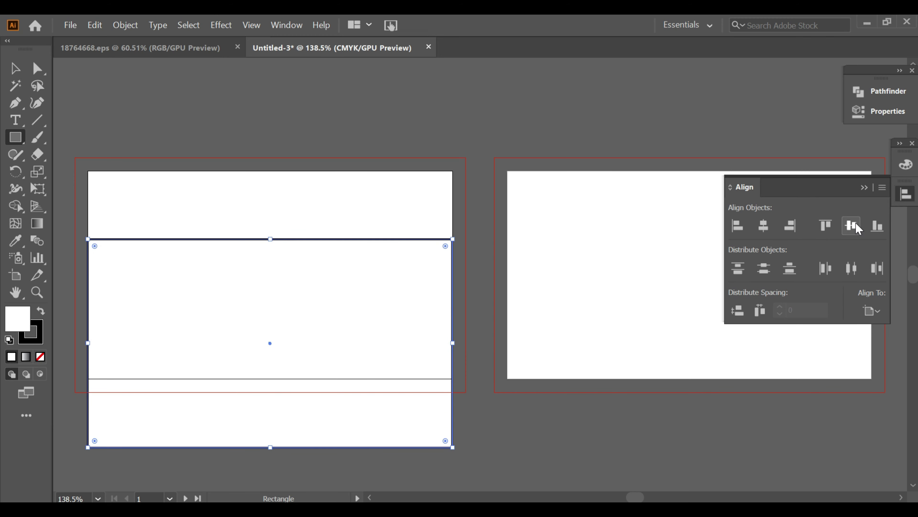
left_click(857, 226)
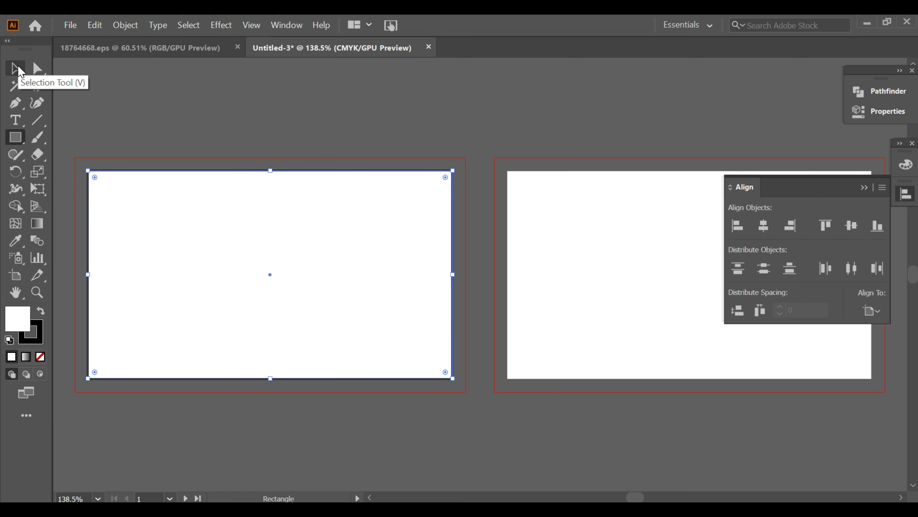
Step: Paste a copy of the rectangle and nudge it onto the second artboard
key("ctrl+v")
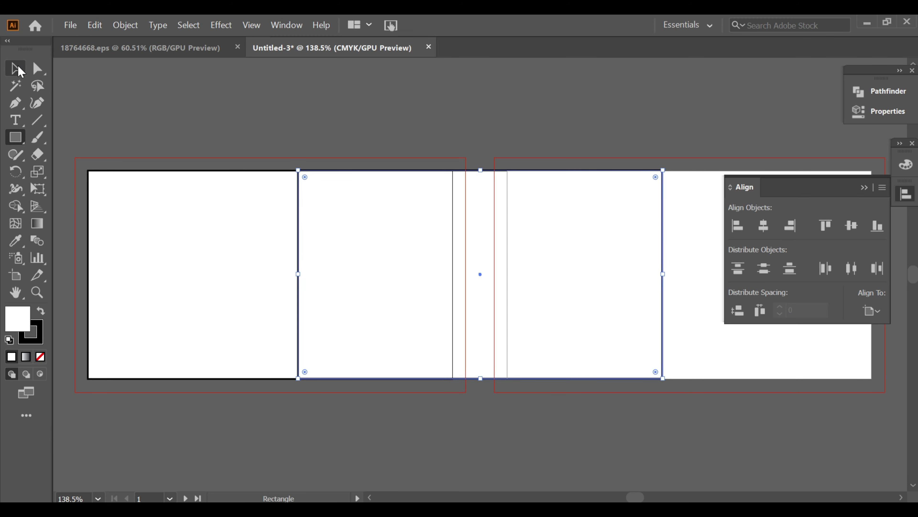
key("Right")
key("Right")
key("Right")
key("Right")
key("Right")
key("Right")
key("Right")
key("Right")
key("Right")
key("Right")
key("Right")
key("Right")
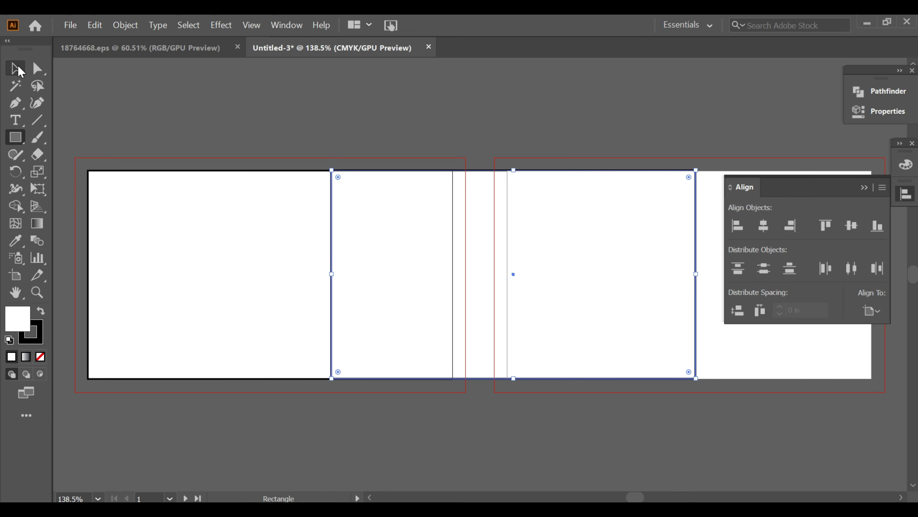
key("Right")
key("Right")
key("Right")
key("Right")
key("Right")
key("Right")
key("Right")
key("Right")
key("Right")
key("Right")
key("Right")
key("Right")
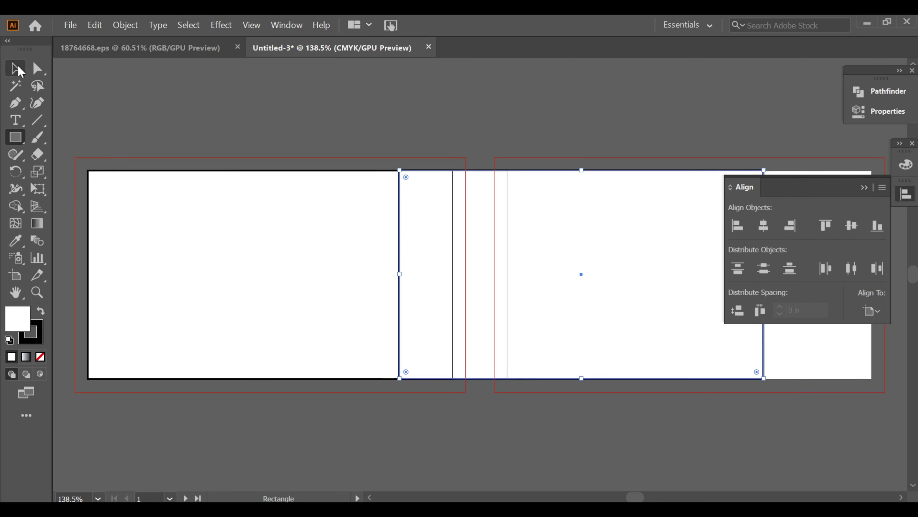
key("Right")
key("Right")
key("Right")
key("Right")
key("Right")
key("Right")
key("Right")
key("Right")
key("Right")
key("Right")
key("Right")
key("Right")
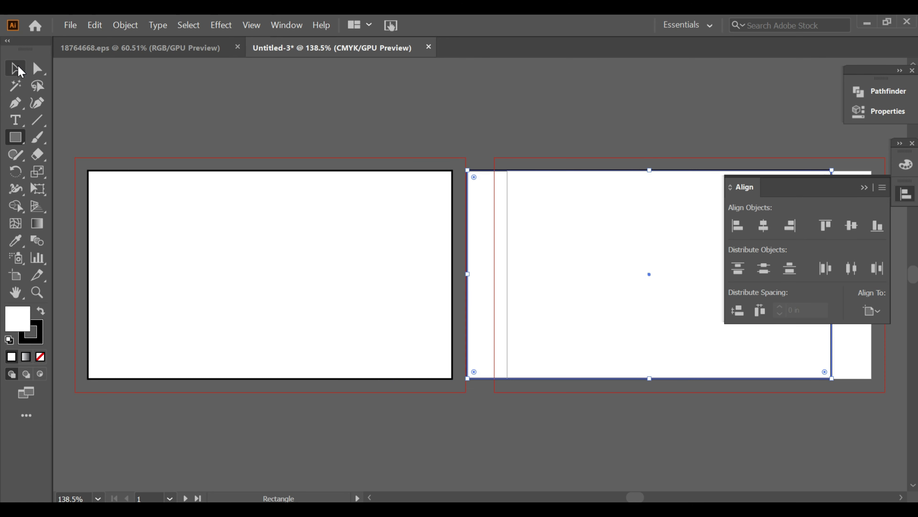
key("Right")
key("Right")
key("Right")
key("Right")
key("Right")
key("Right")
key("Right")
key("Right")
key("Right")
key("Right")
key("Right")
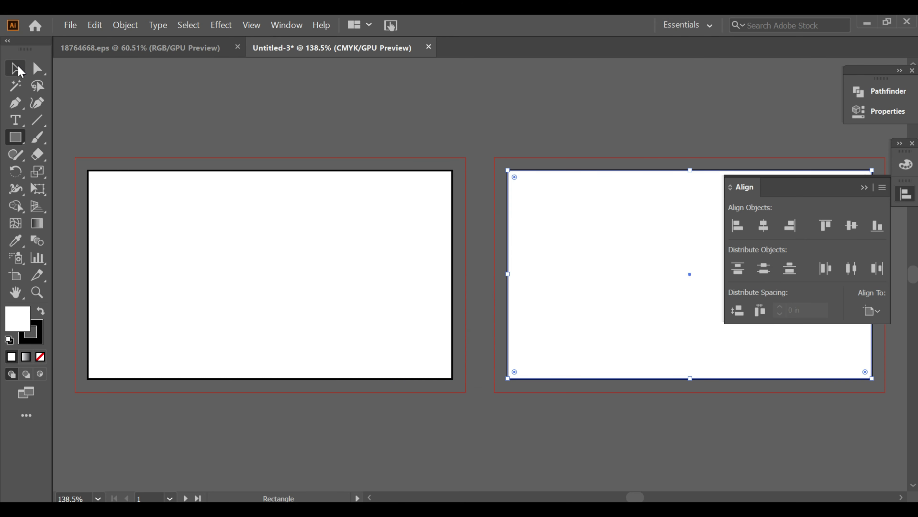
key("Left")
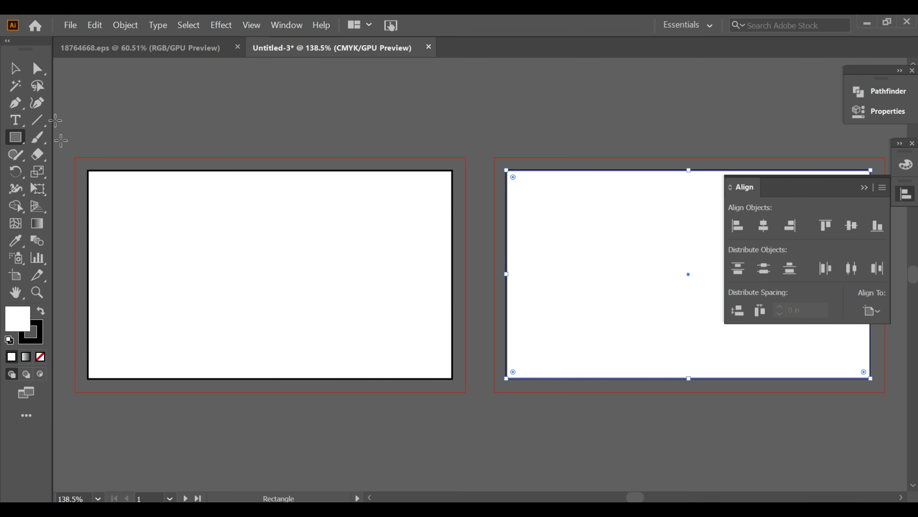
left_click(16, 69)
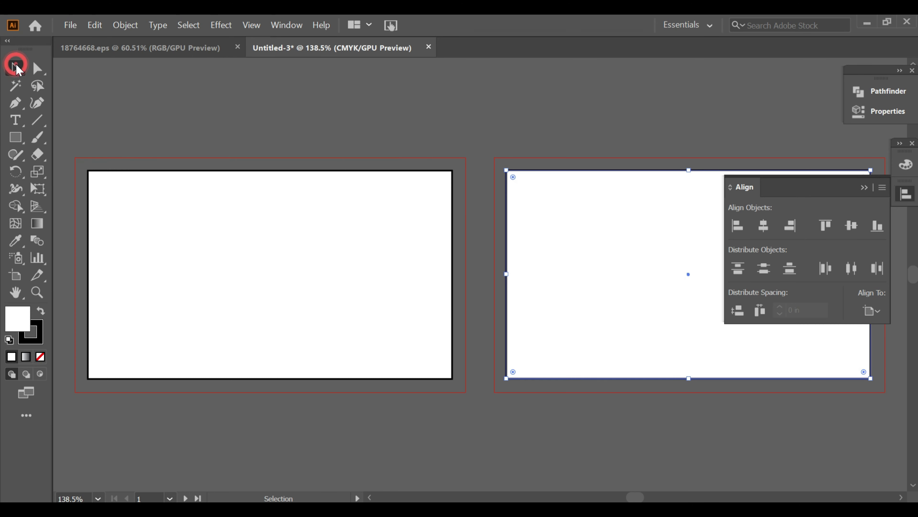
Step: Fill the left rectangle with golden yellow F9AD48 at hue 35°
left_click(132, 242)
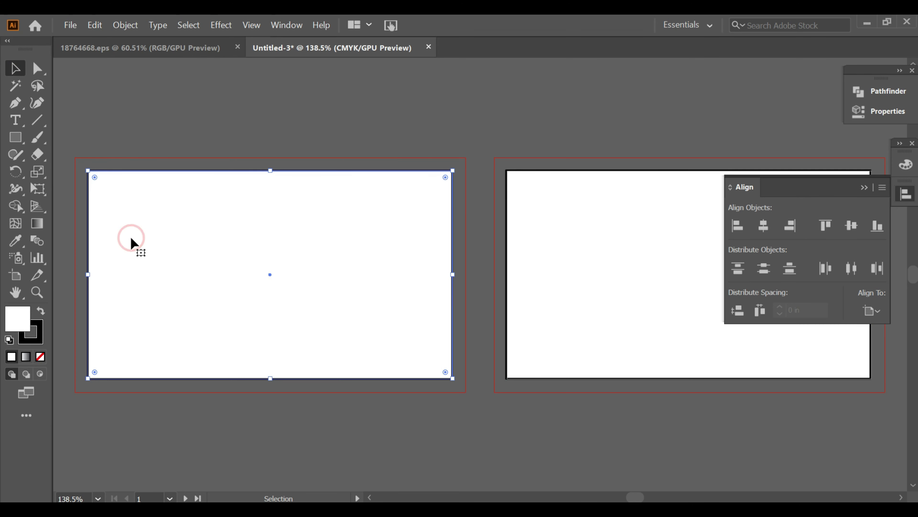
double_click(17, 318)
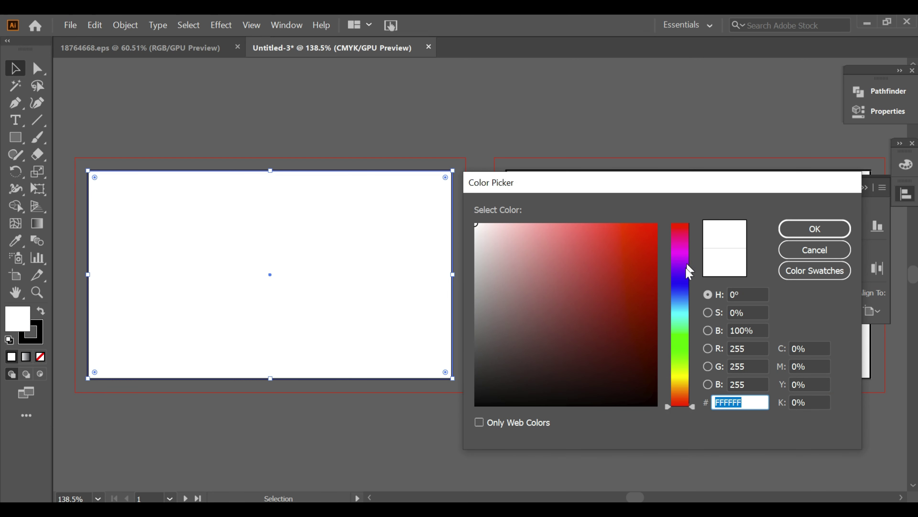
left_click_drag(678, 396, 679, 390)
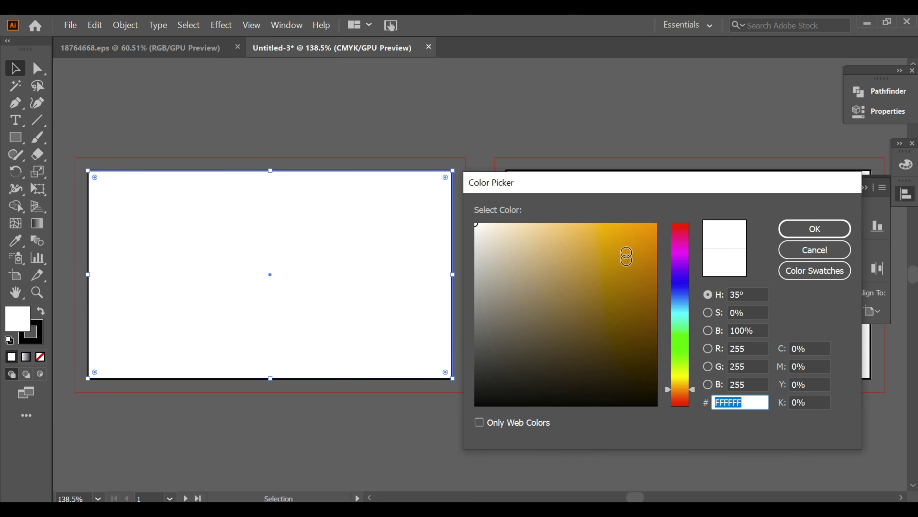
left_click(604, 226)
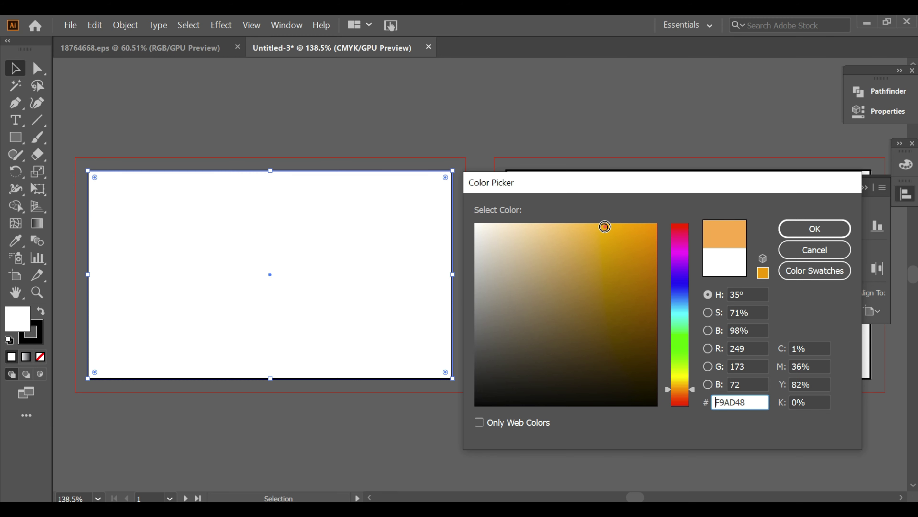
left_click(801, 234)
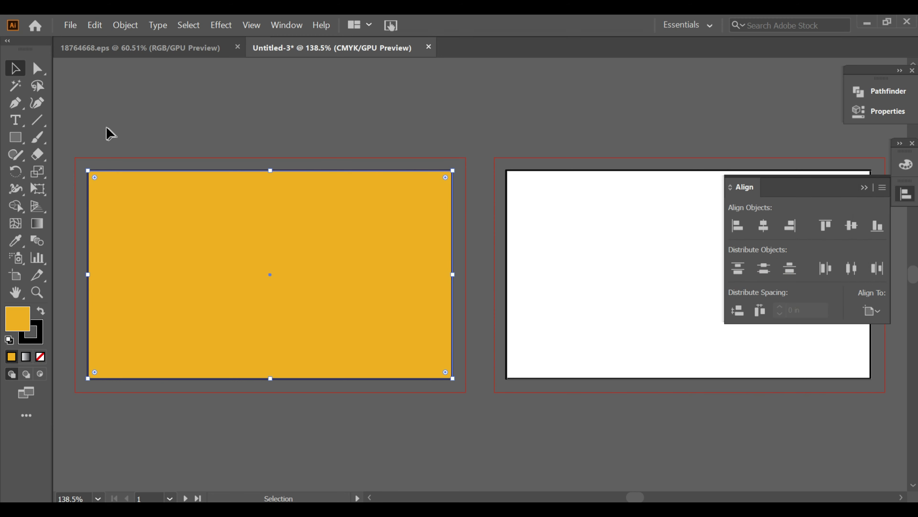
Step: Give the right rectangle the same yellow by sampling the left card with the Eyedropper
left_click(80, 95)
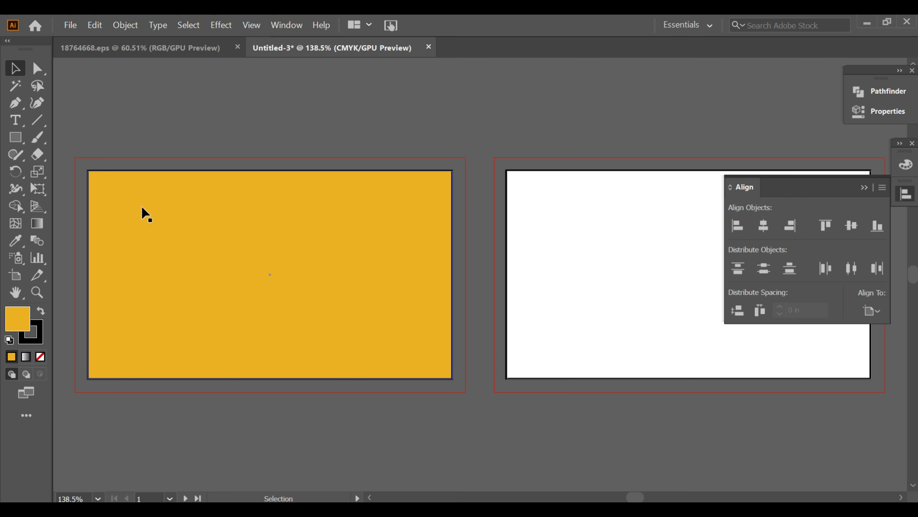
left_click(540, 236)
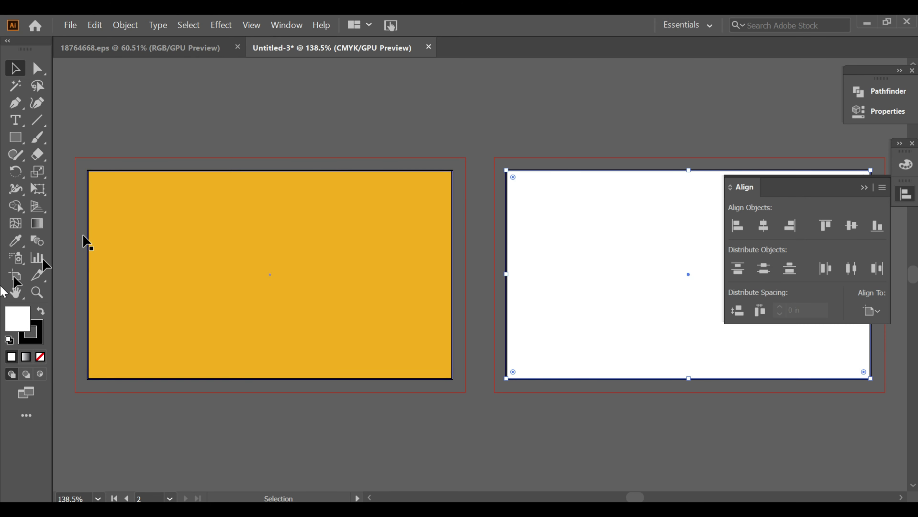
left_click(17, 242)
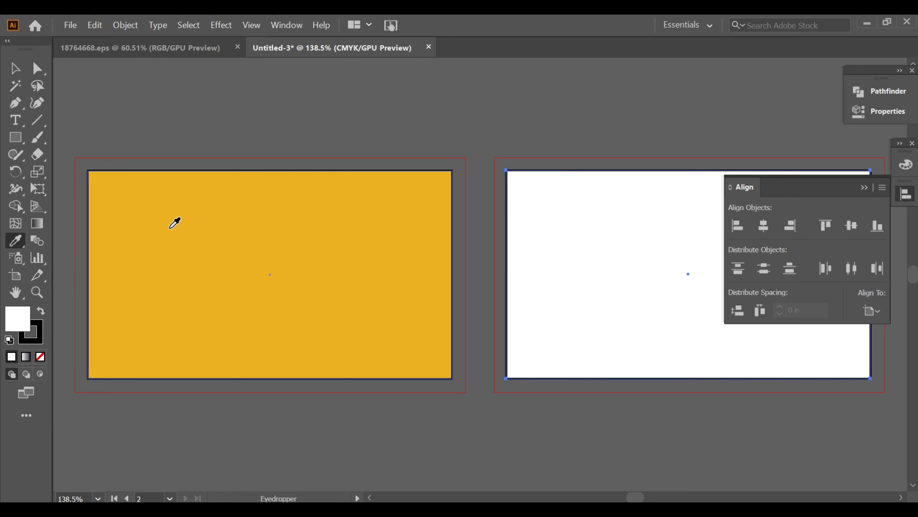
left_click(170, 227)
left_click(15, 70)
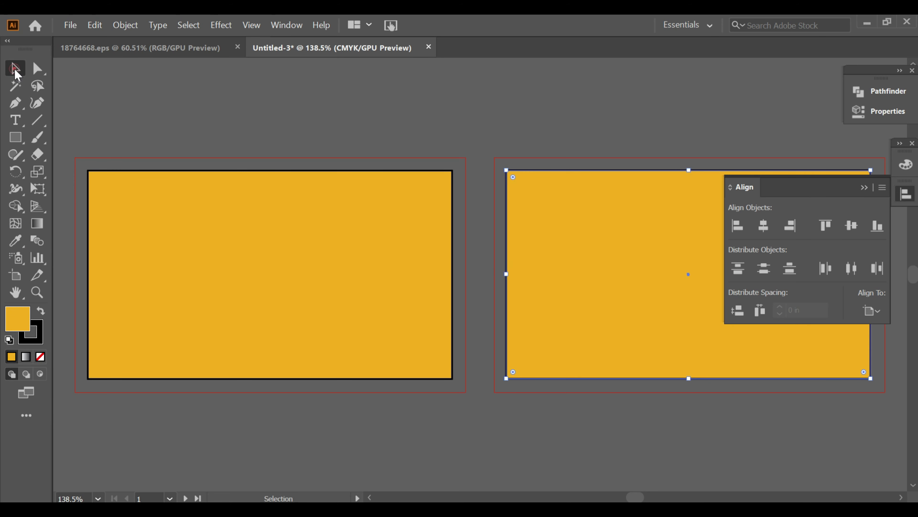
Step: Lock the left yellow rectangle in place, then select the right one
left_click(137, 205)
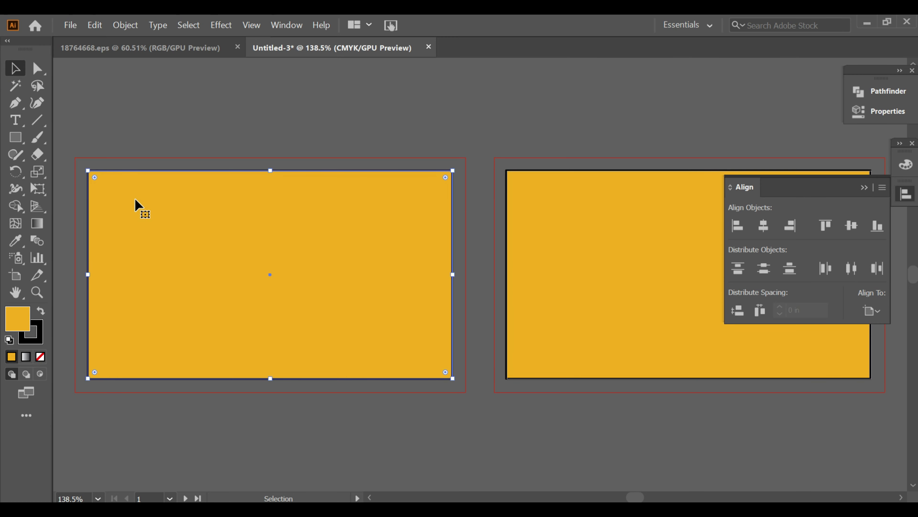
left_click(125, 25)
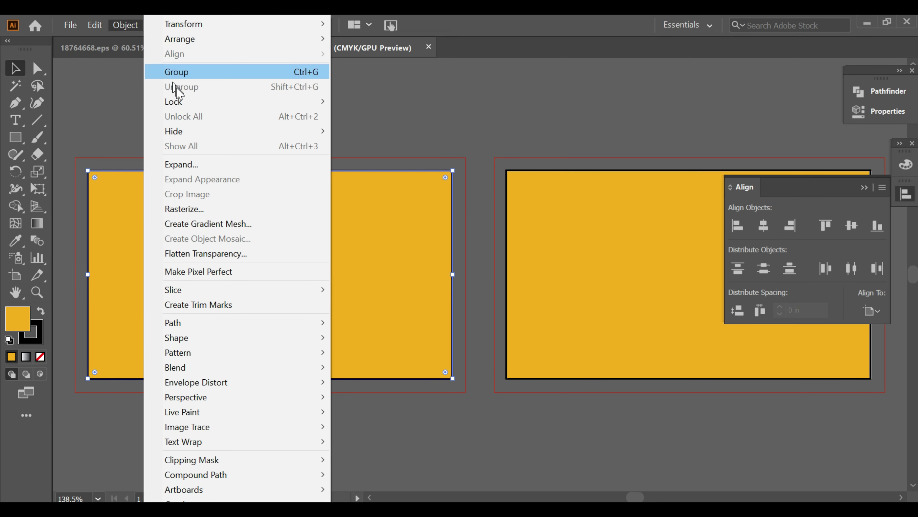
mouse_move(237, 101)
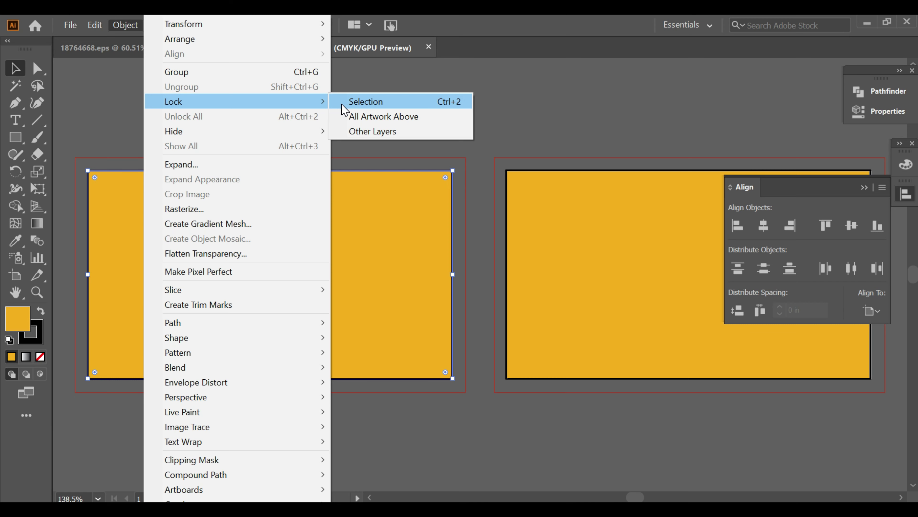
left_click(343, 106)
left_click(585, 211)
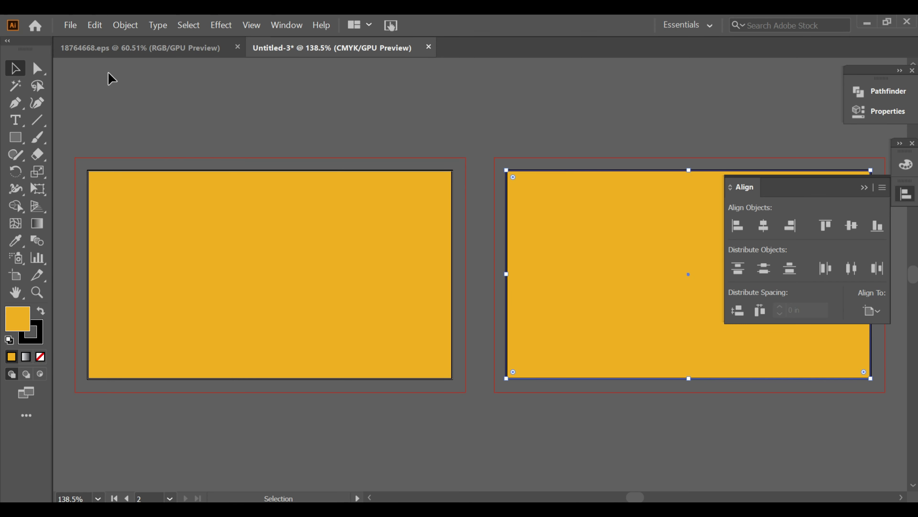
left_click(70, 25)
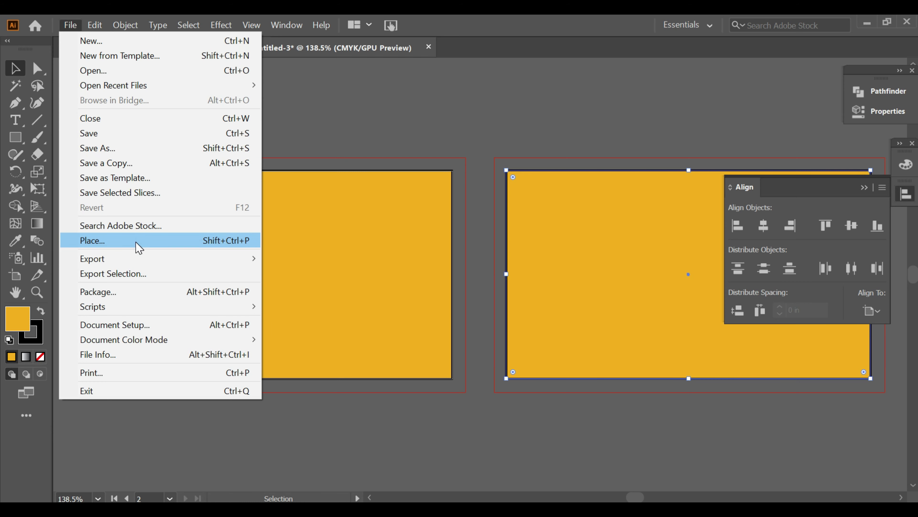
Step: Lock the right rectangle and collapse the Align panel
left_click(128, 25)
mouse_move(237, 101)
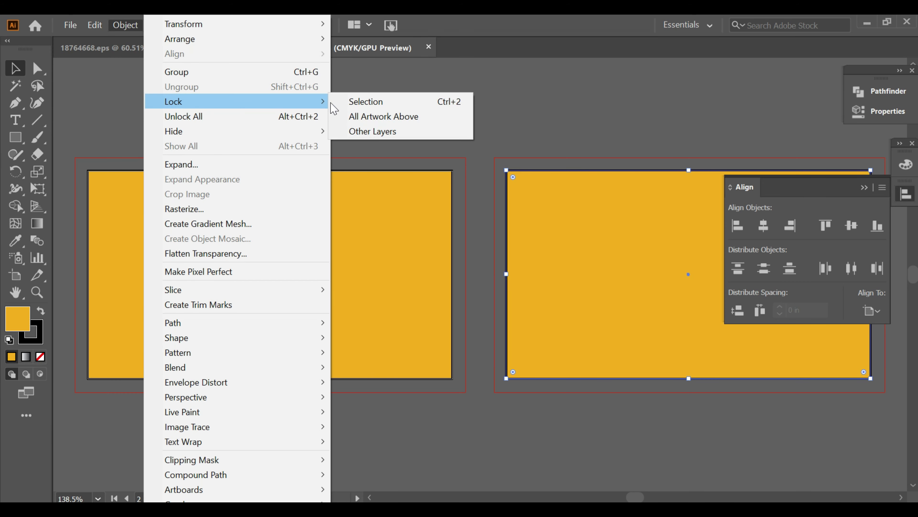
left_click(355, 104)
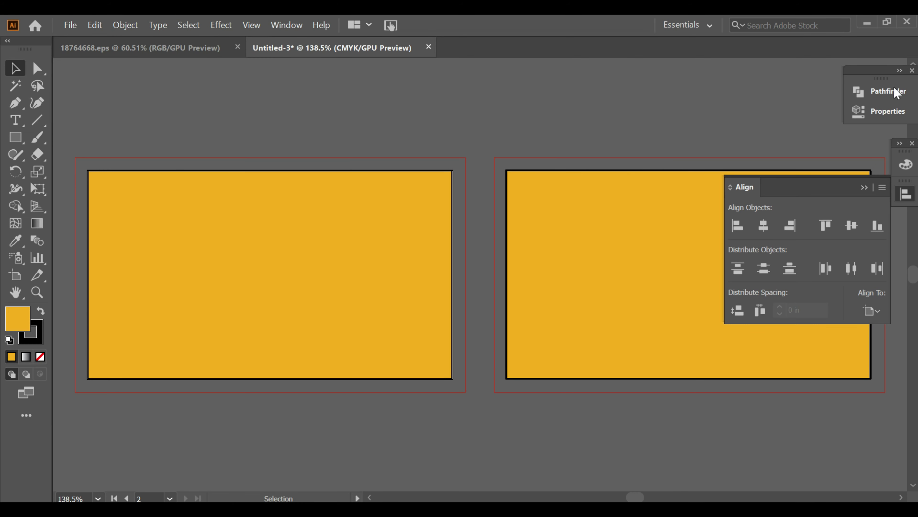
left_click(868, 187)
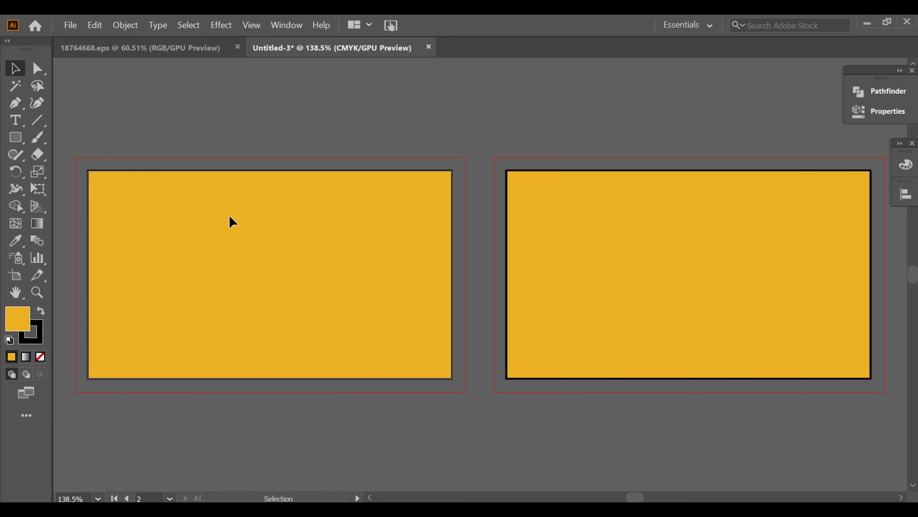
Step: Place the logo file from the Downloads folder
left_click(71, 25)
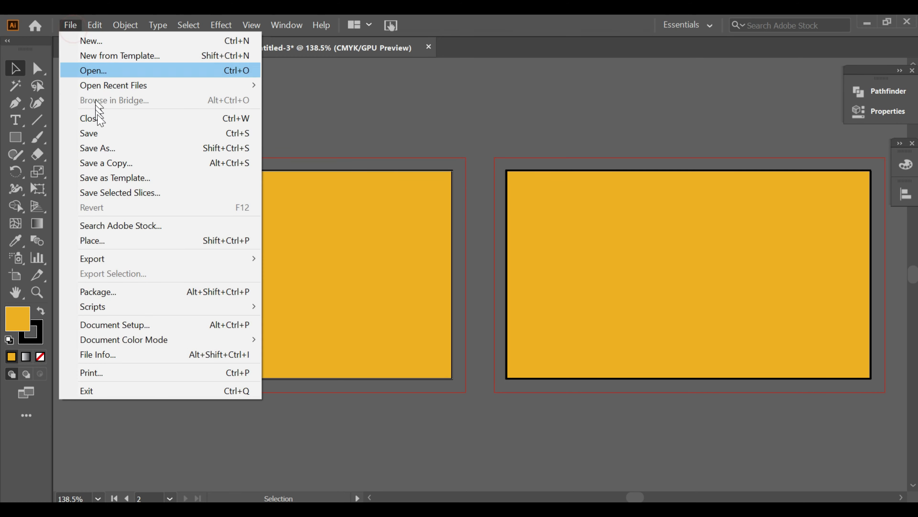
left_click(90, 241)
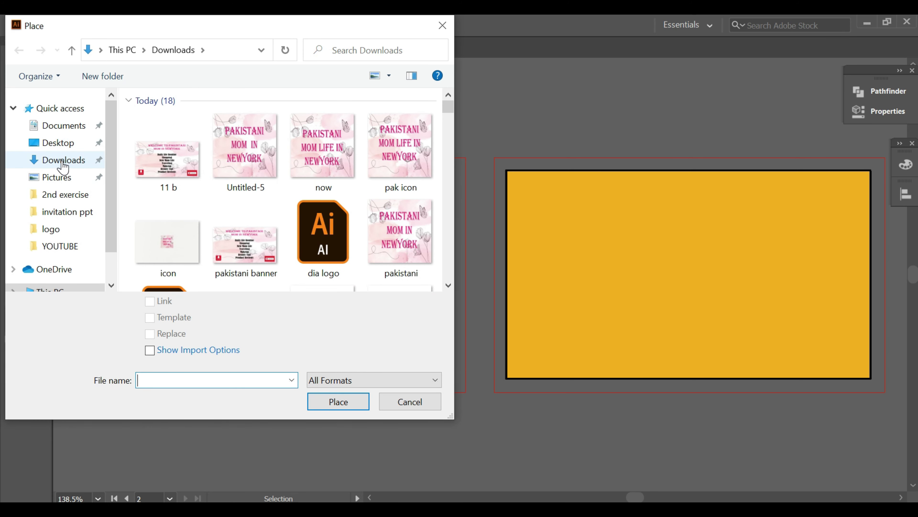
left_click_drag(448, 107, 447, 119)
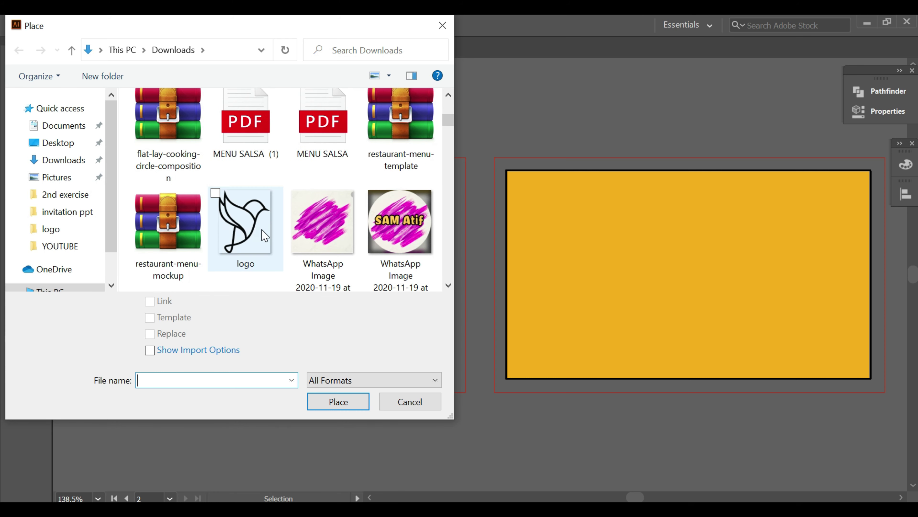
left_click(246, 216)
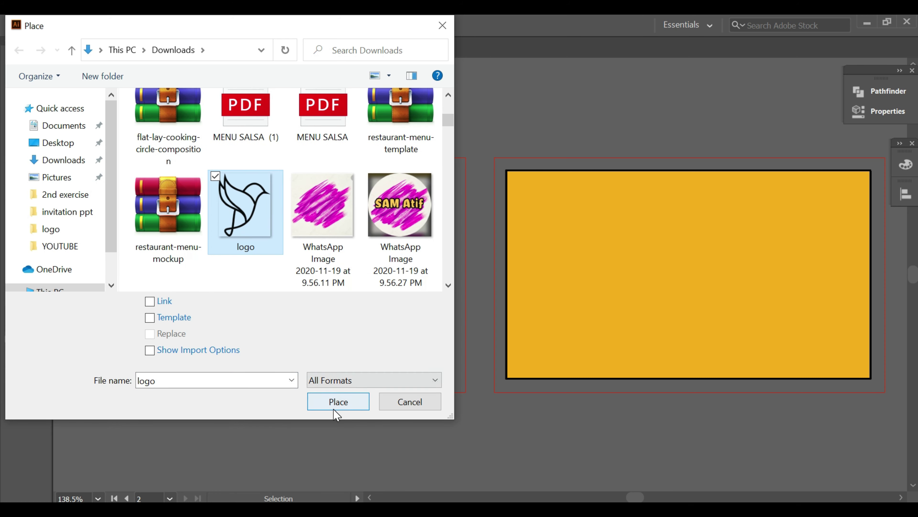
left_click(333, 393)
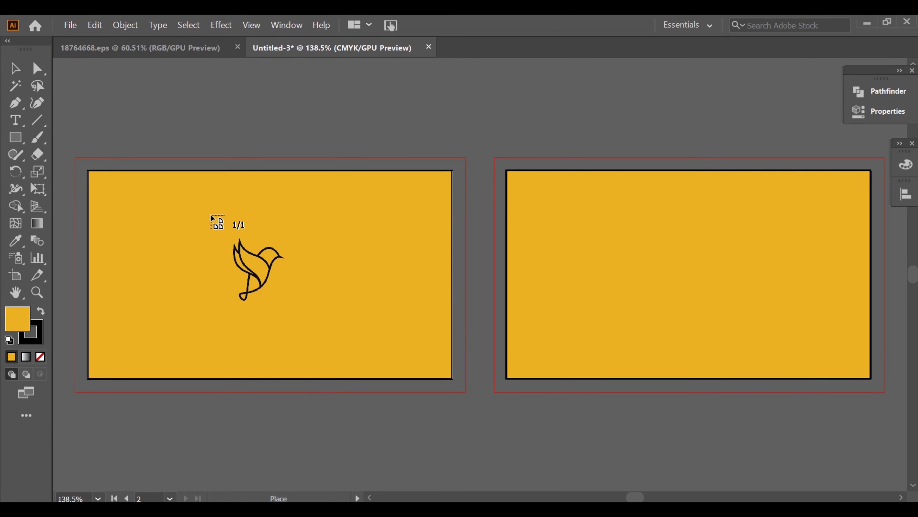
Step: Drop the bird logo onto the left card and scale it down by its corner handle
left_click(209, 213)
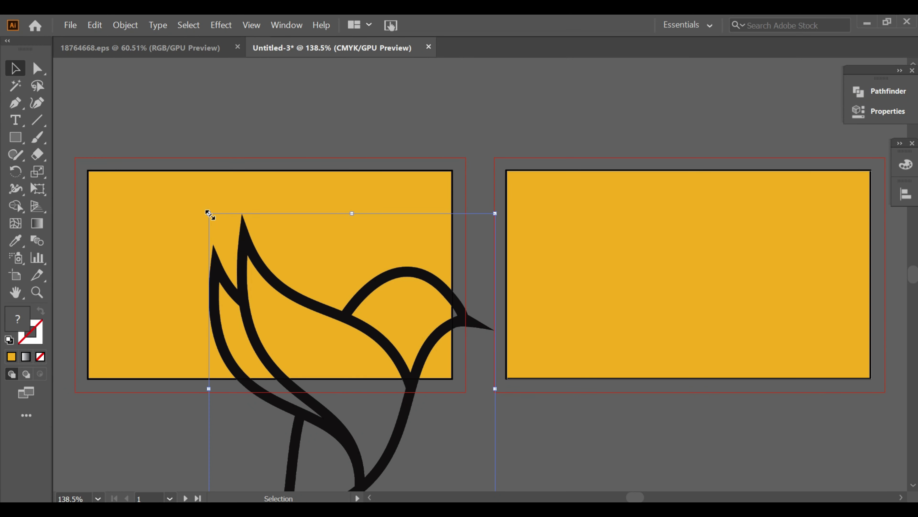
left_click(210, 213)
left_click_drag(209, 214, 378, 357)
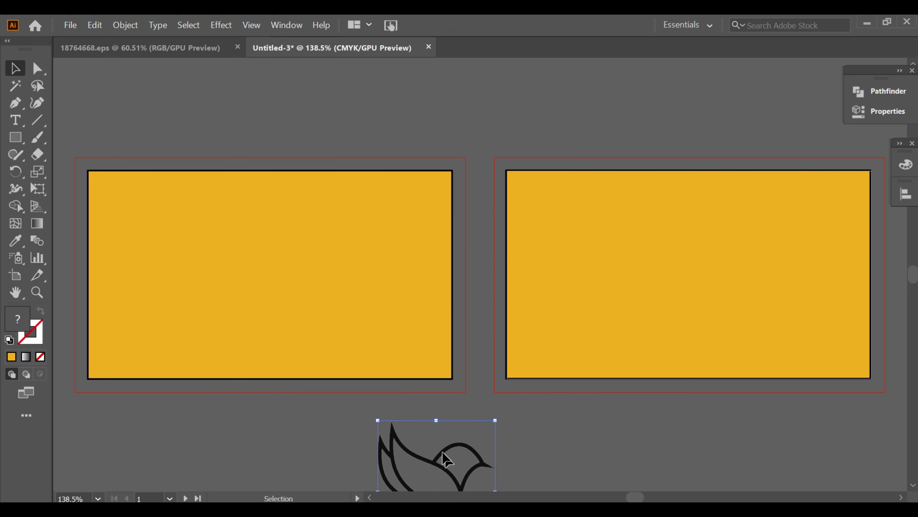
mouse_move(439, 458)
left_mouse_down()
mouse_move(327, 282)
mouse_move(273, 236)
left_mouse_up()
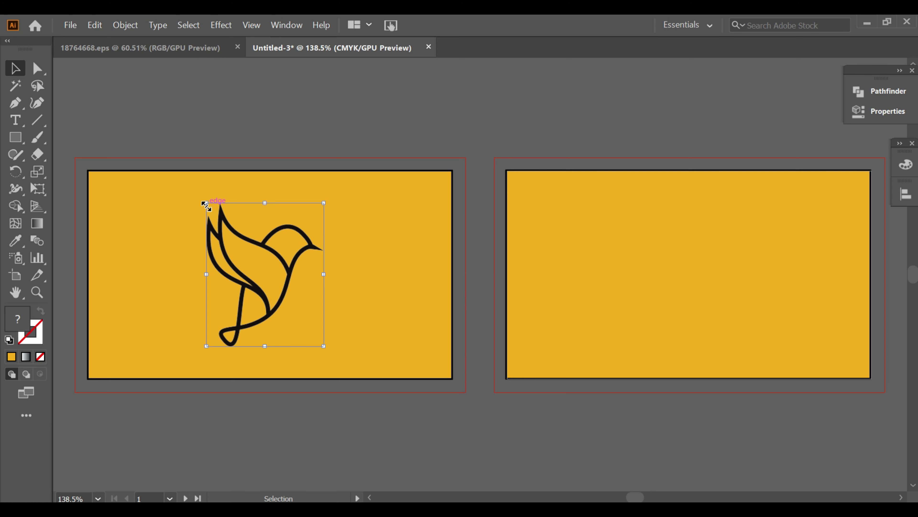
left_click_drag(206, 203, 235, 238)
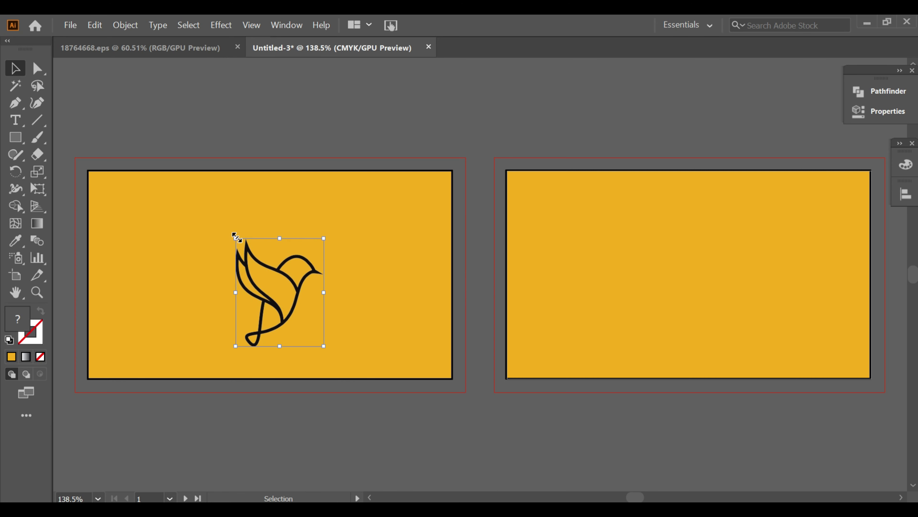
Step: Centre the bird horizontally and vertically on the card, then deselect it
left_click(908, 195)
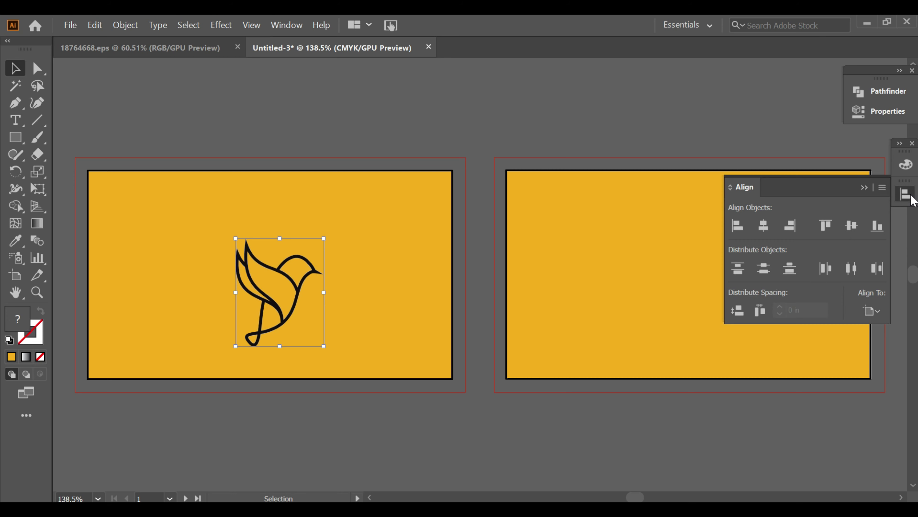
left_click(763, 225)
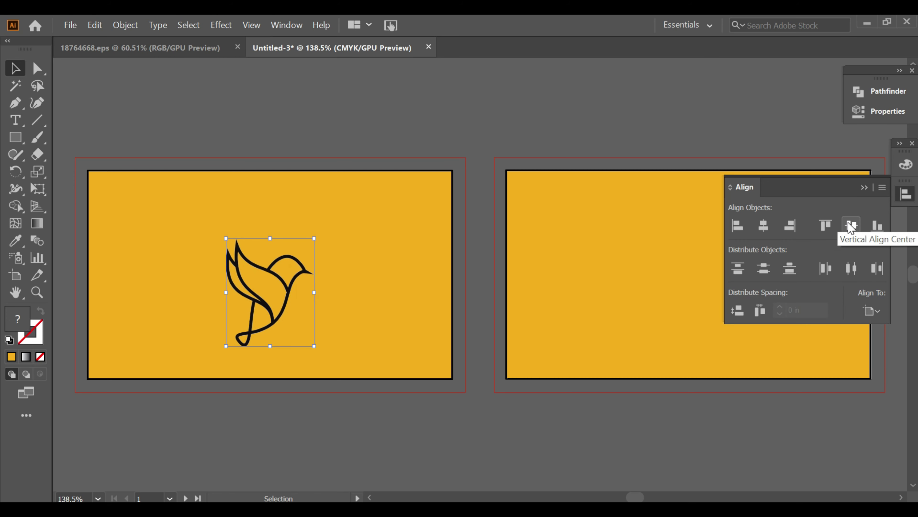
left_click(852, 226)
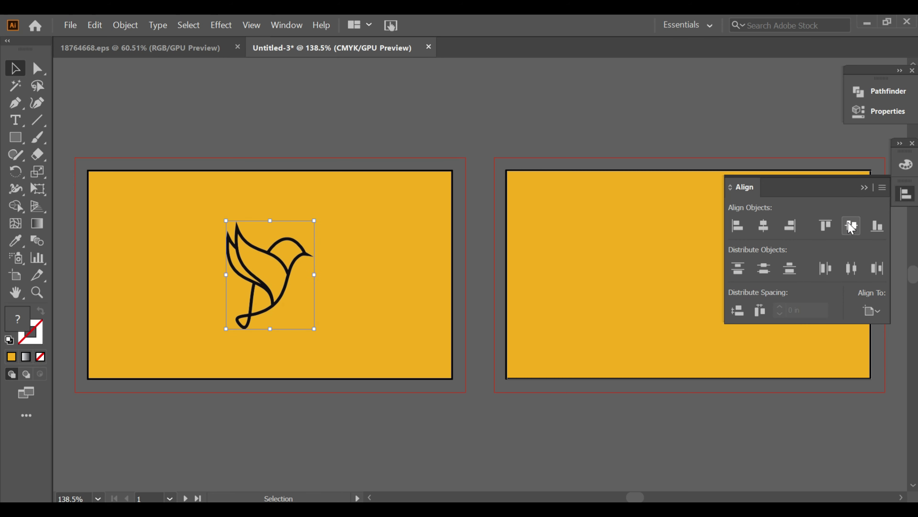
left_click(862, 189)
left_click(297, 76)
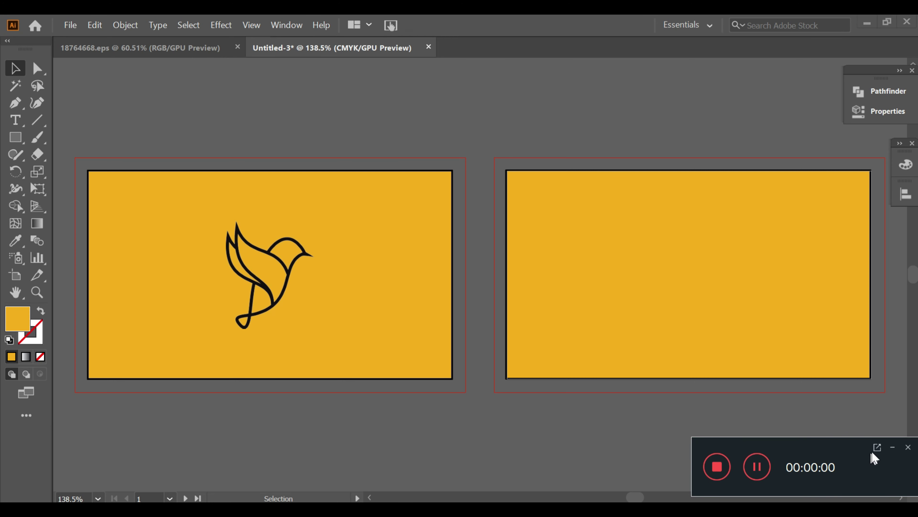
left_click(893, 448)
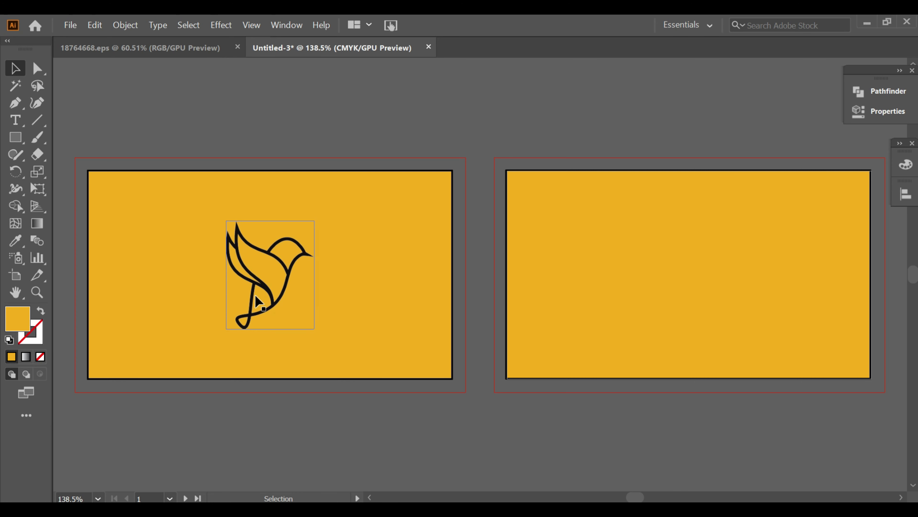
left_click(164, 161)
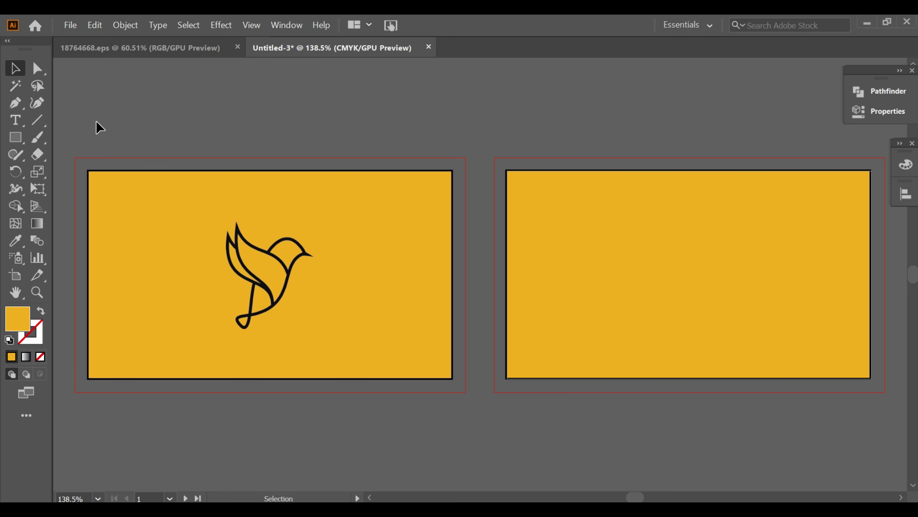
Step: Draw a thin 2.33 × 0.08 in bar filled 020202 and nudge it onto the front card's bottom edge
left_click(23, 133)
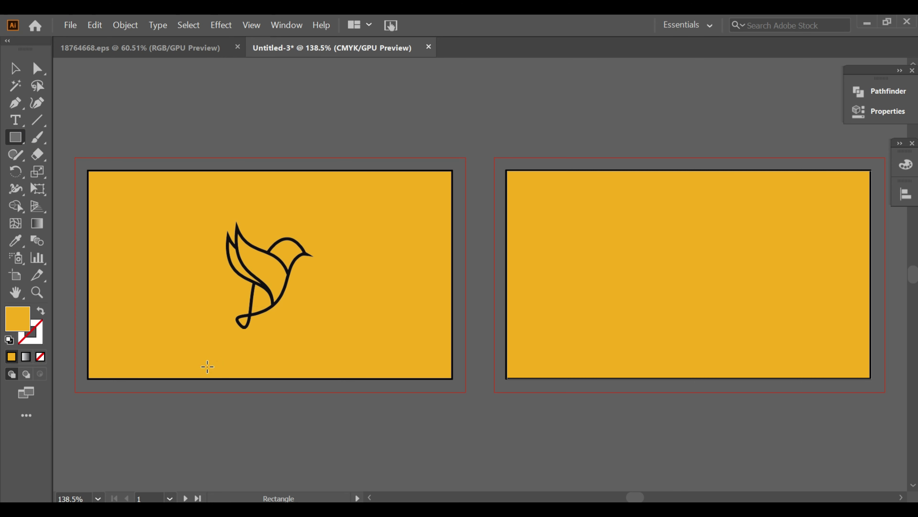
left_click_drag(207, 366, 451, 376)
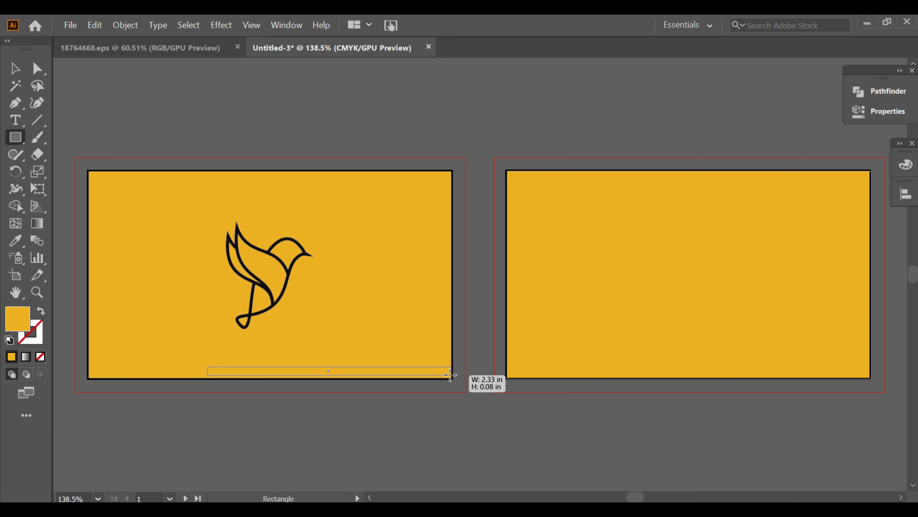
left_click_drag(451, 374, 451, 375)
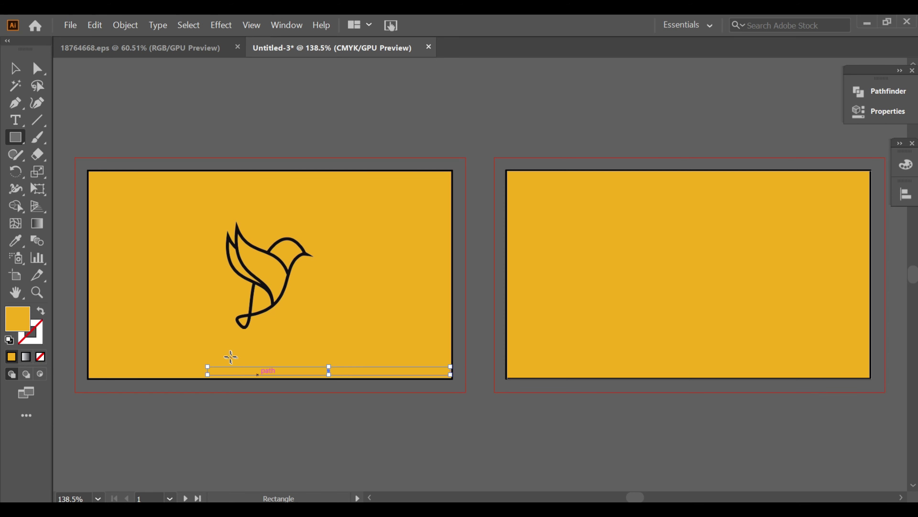
double_click(16, 317)
left_click(476, 403)
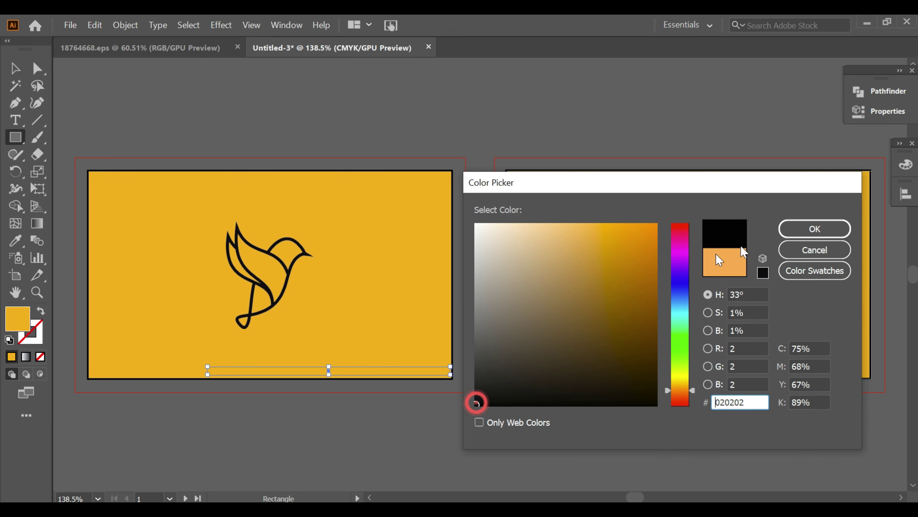
left_click(814, 231)
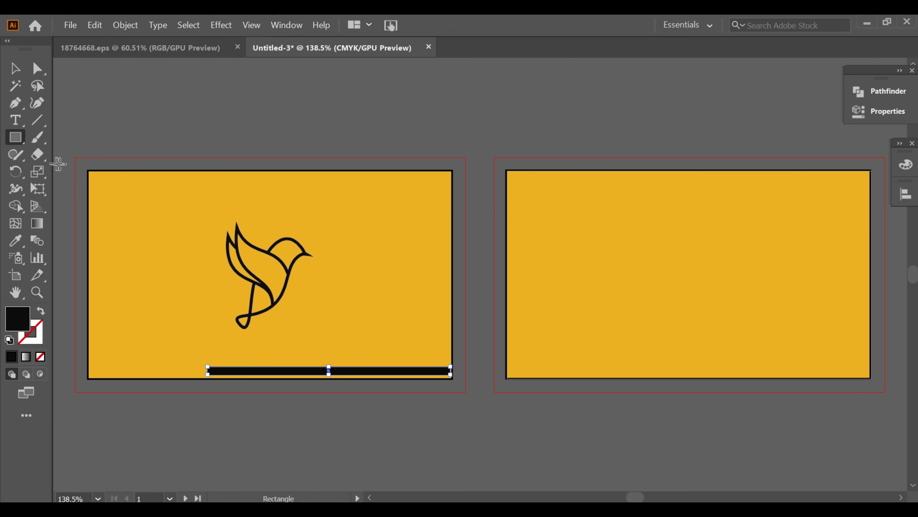
left_click(15, 70)
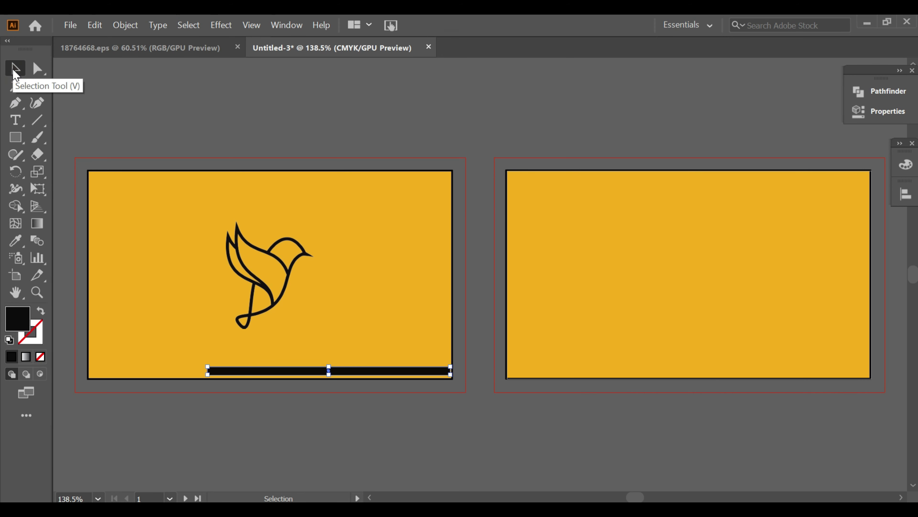
key("Down")
key("Down")
key("Down")
key("Down")
key("Down")
key("Down")
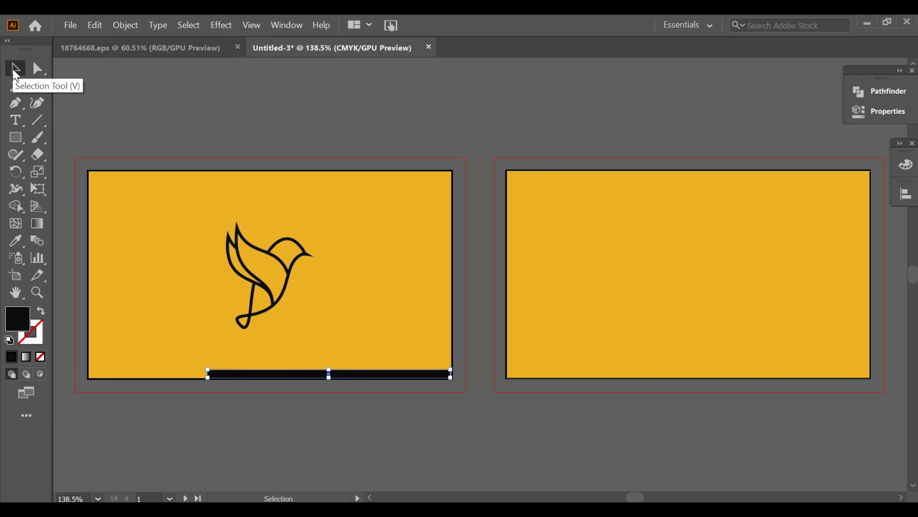
Step: Copy the black bar to the front card's bottom-left and nudge it into line
left_click(265, 373)
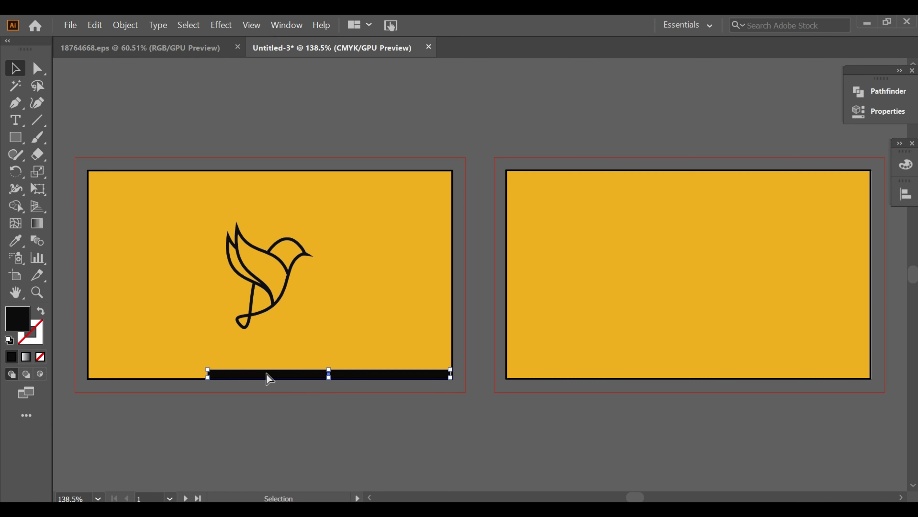
left_click_drag(266, 374, 419, 275)
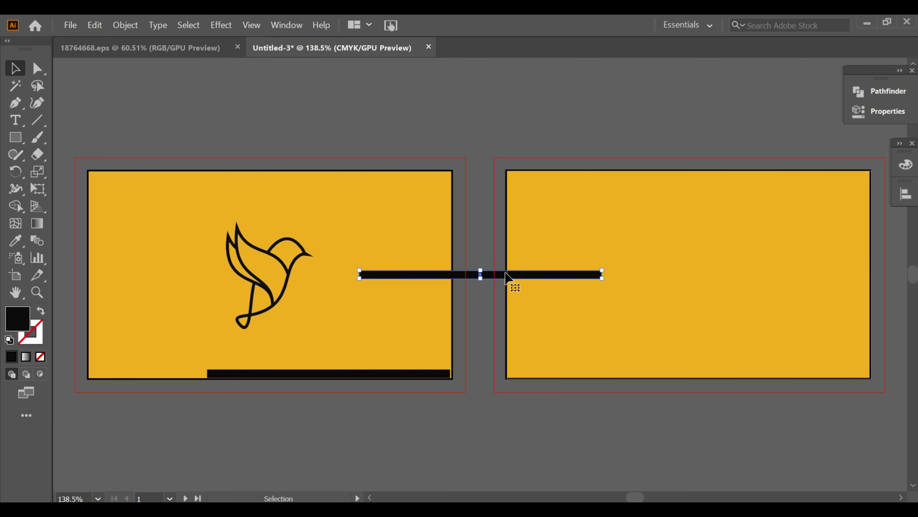
mouse_move(508, 277)
left_mouse_down()
mouse_move(245, 358)
mouse_move(235, 370)
left_mouse_up()
key("Down")
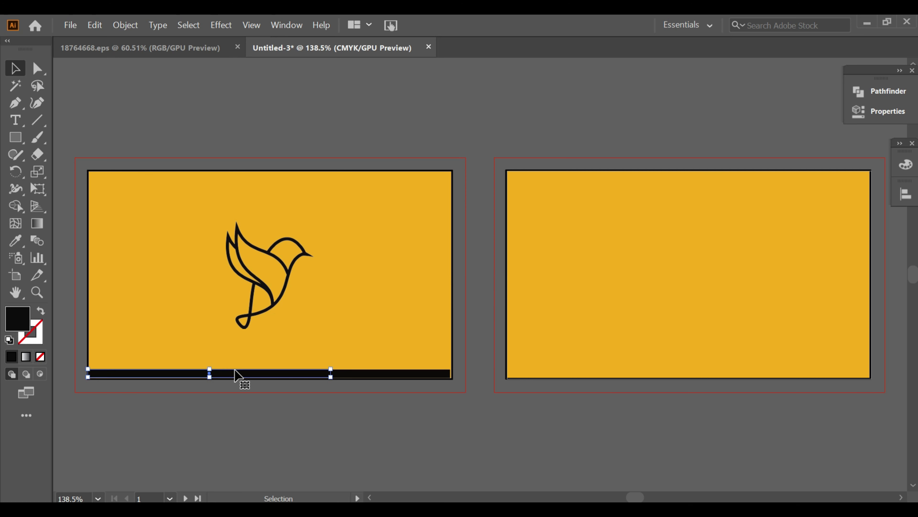
key("Down")
left_click(83, 401)
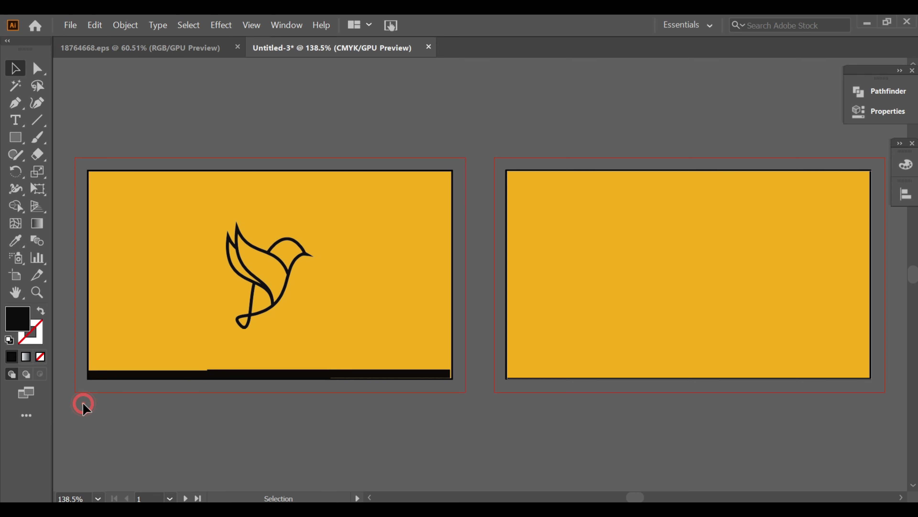
left_click(135, 374)
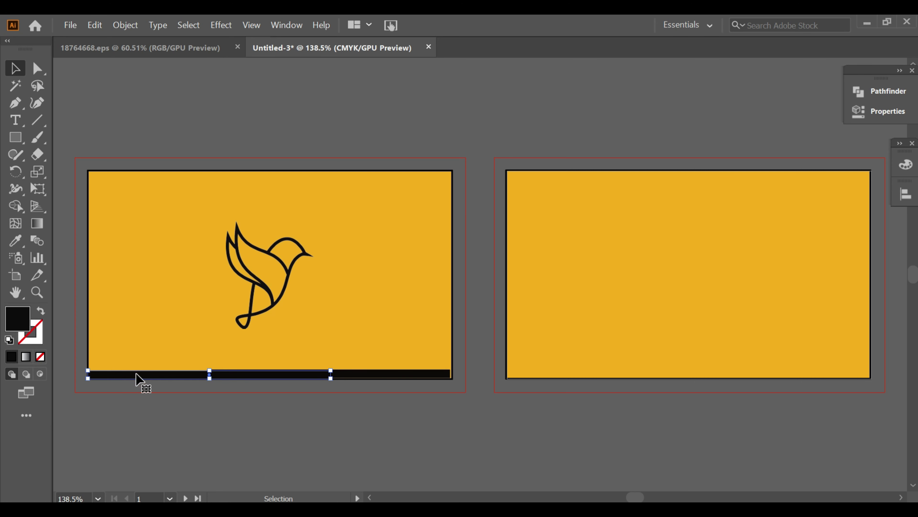
key("Up")
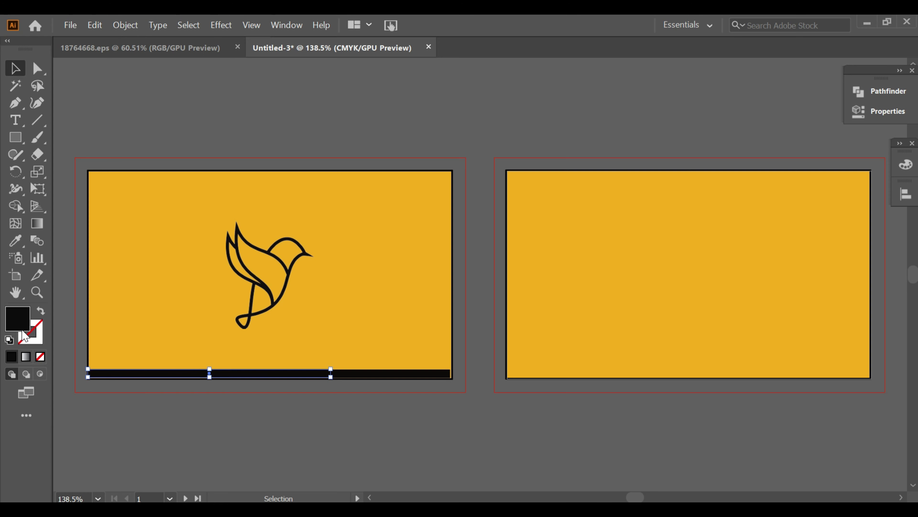
Step: Fill the copied bar with near-white F4F4F4
double_click(22, 330)
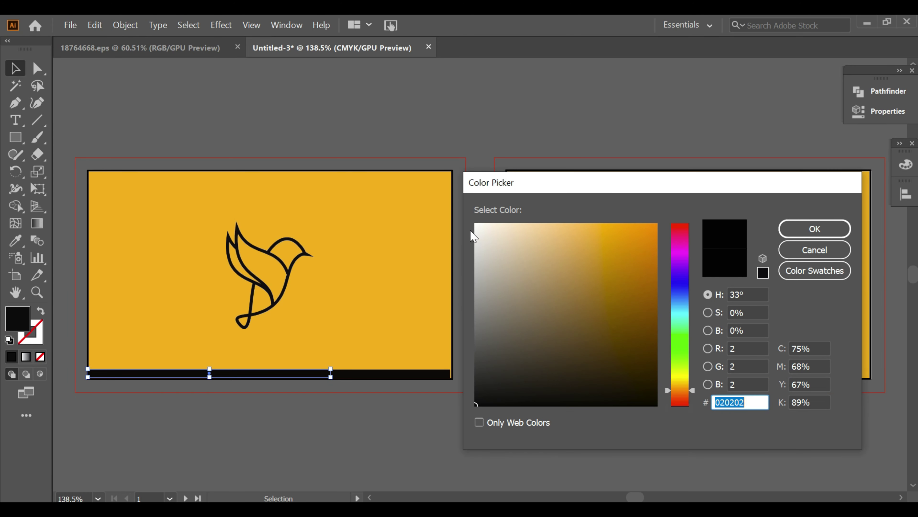
type("F4F4F4")
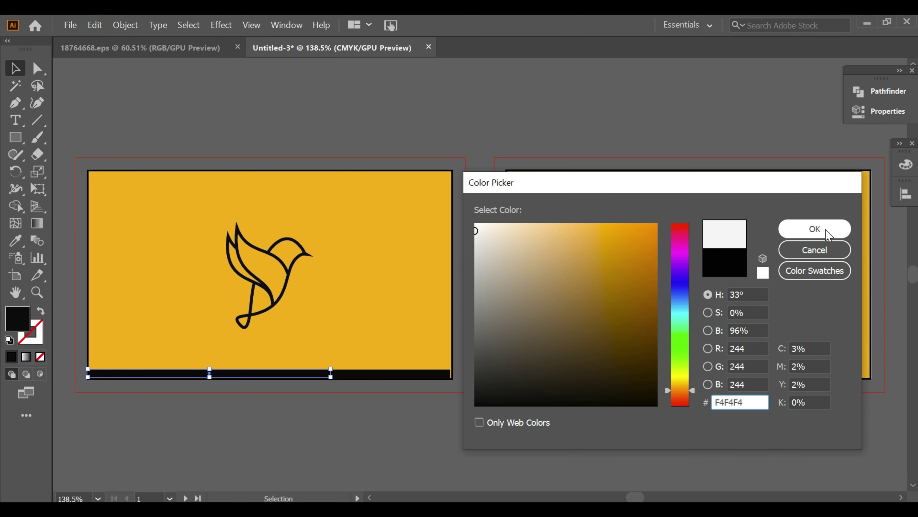
left_click(825, 226)
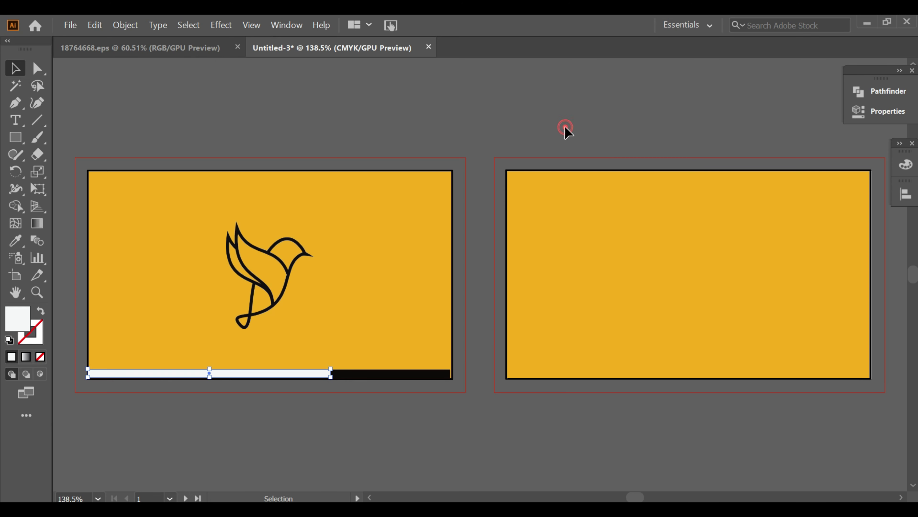
left_click(565, 127)
Step: Paste two bar copies along the back card's top edge, making the left one near-white
key("ctrl+v")
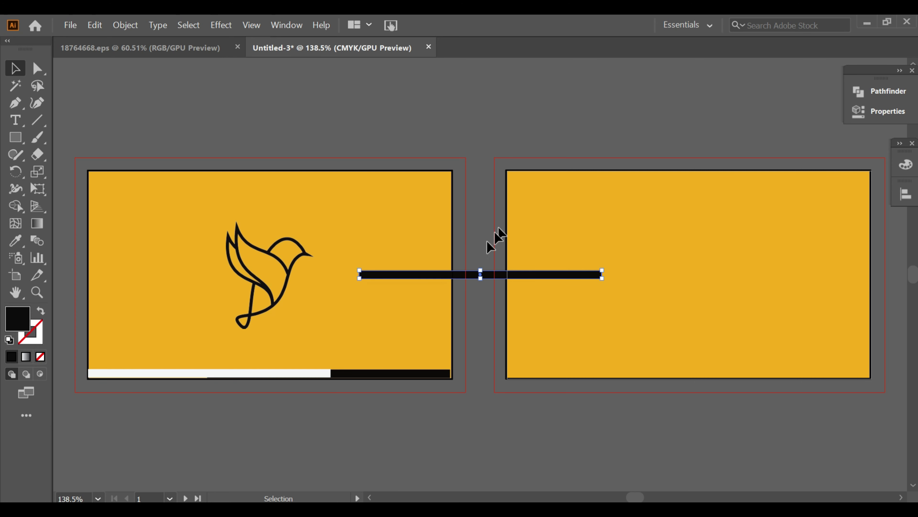
left_click_drag(454, 278, 723, 181)
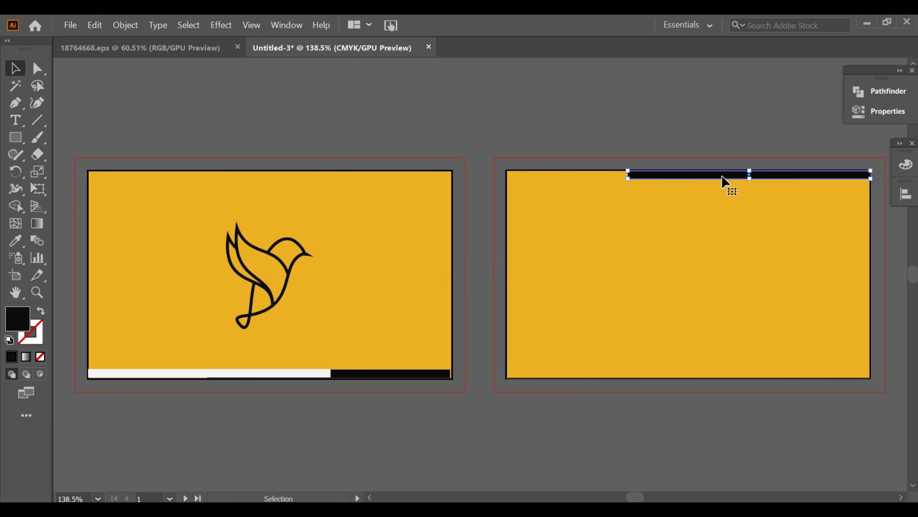
key("ctrl+v")
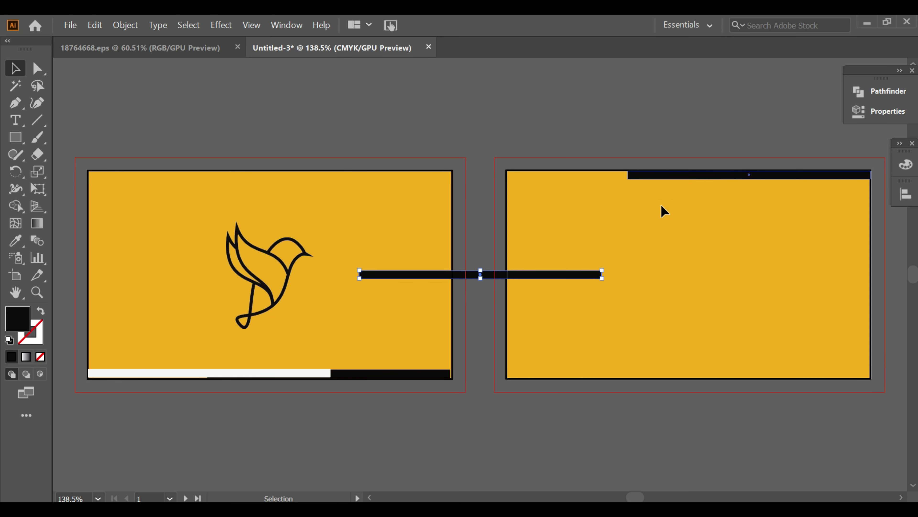
left_click_drag(558, 277, 707, 176)
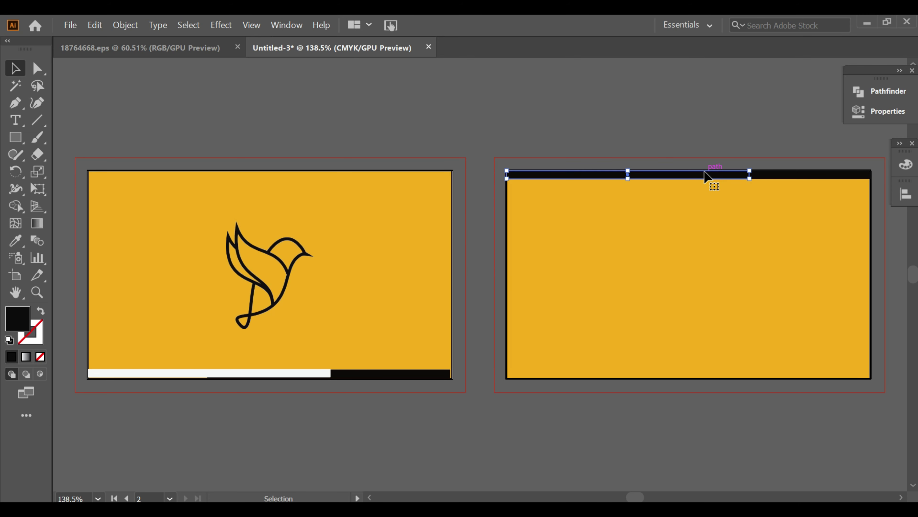
double_click(20, 311)
left_click(476, 228)
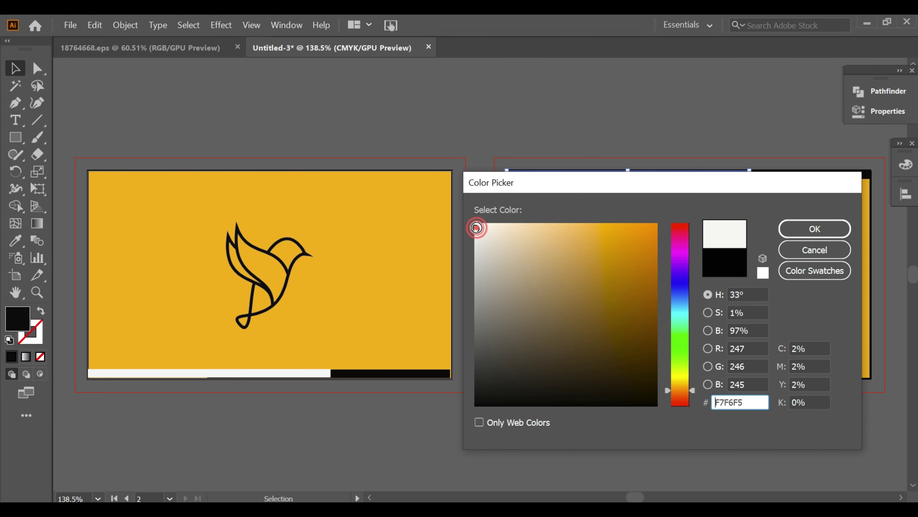
left_click(791, 231)
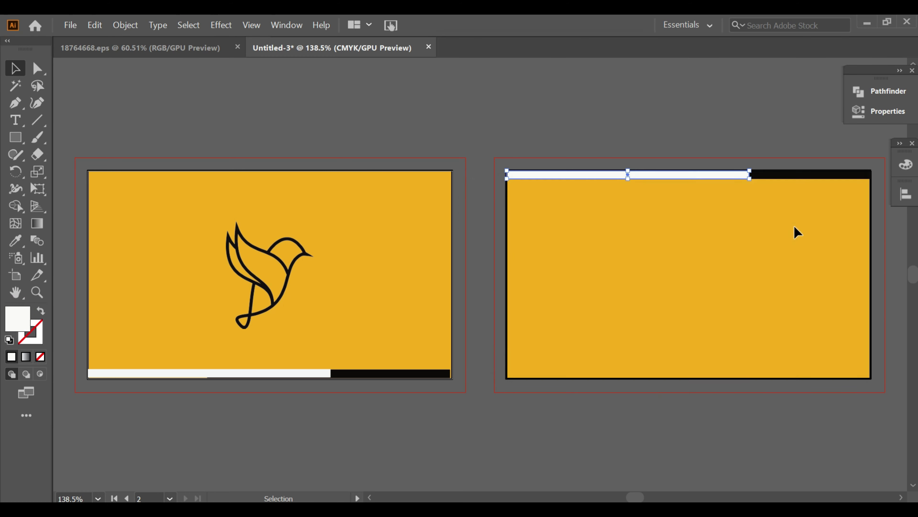
left_click(490, 104)
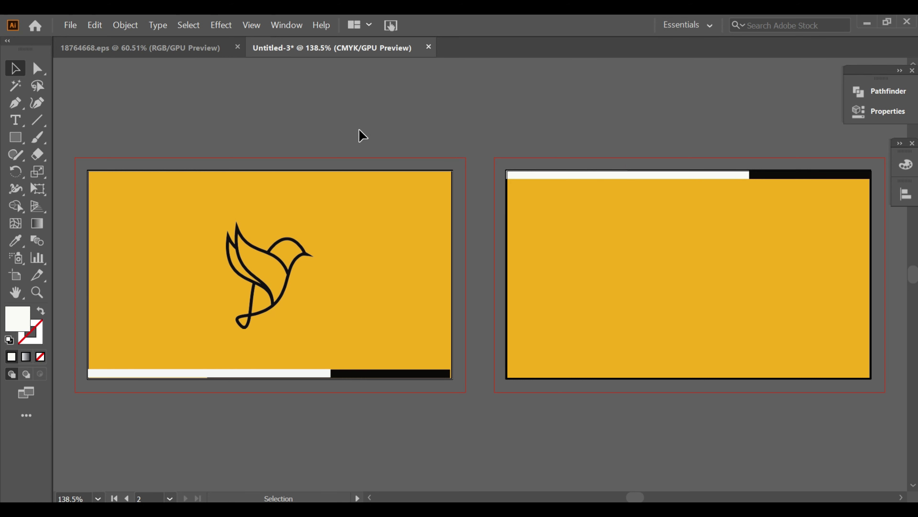
Step: Draw a near-black vertical line from the back card's top stripe to its bottom edge
left_click(38, 120)
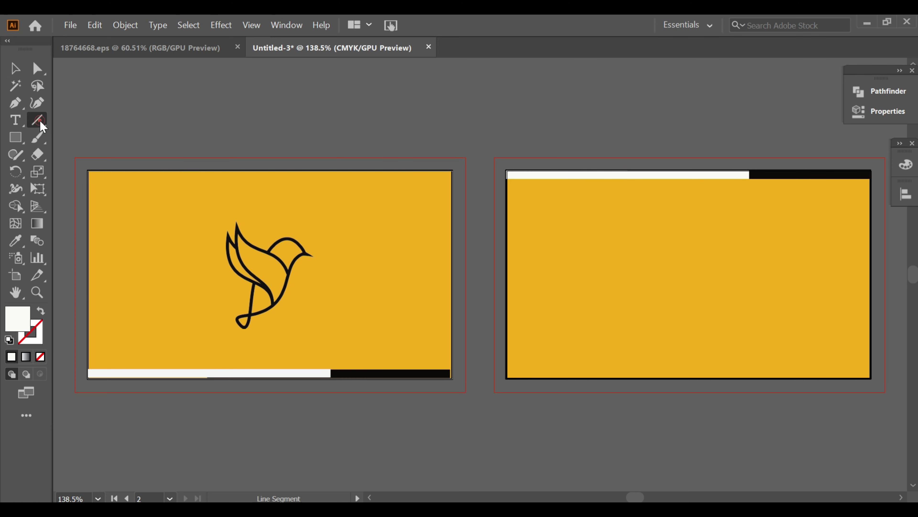
left_click(718, 178)
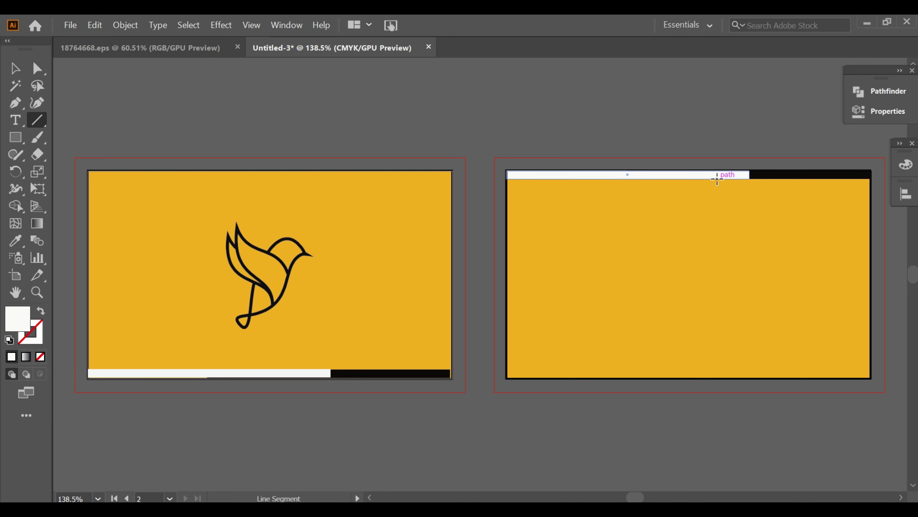
mouse_move(717, 178)
left_mouse_down()
mouse_move(723, 280)
mouse_move(746, 376)
left_mouse_up()
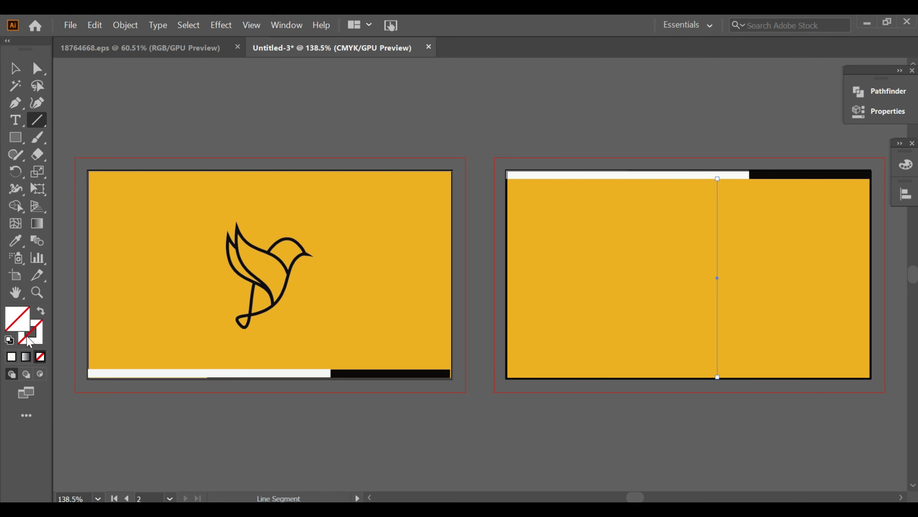
double_click(34, 343)
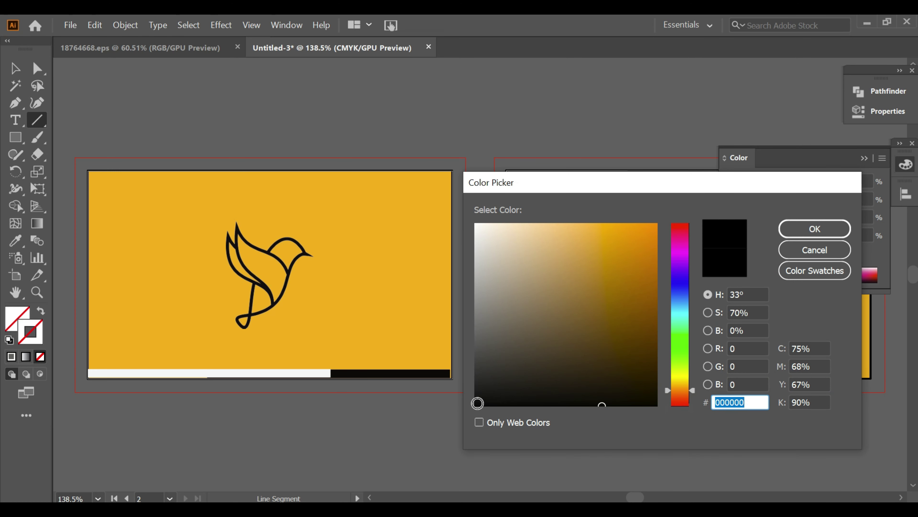
left_click(476, 404)
left_click(828, 228)
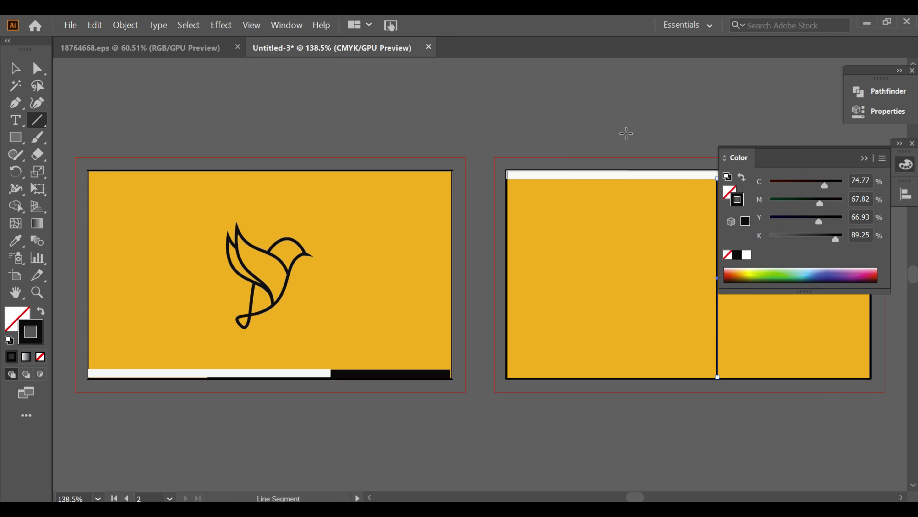
Step: Review the line's stroke properties, put away the Color panel, and deselect the divider
left_click(875, 113)
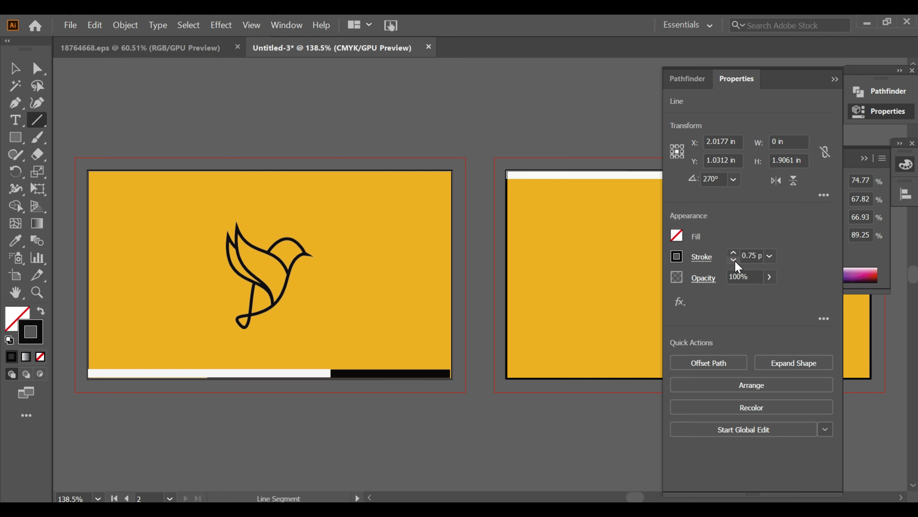
left_click(836, 80)
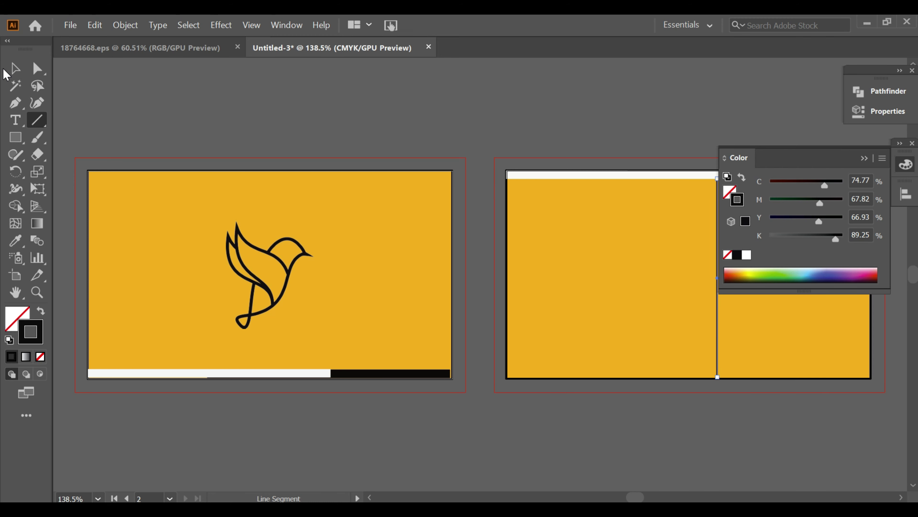
left_click(13, 71)
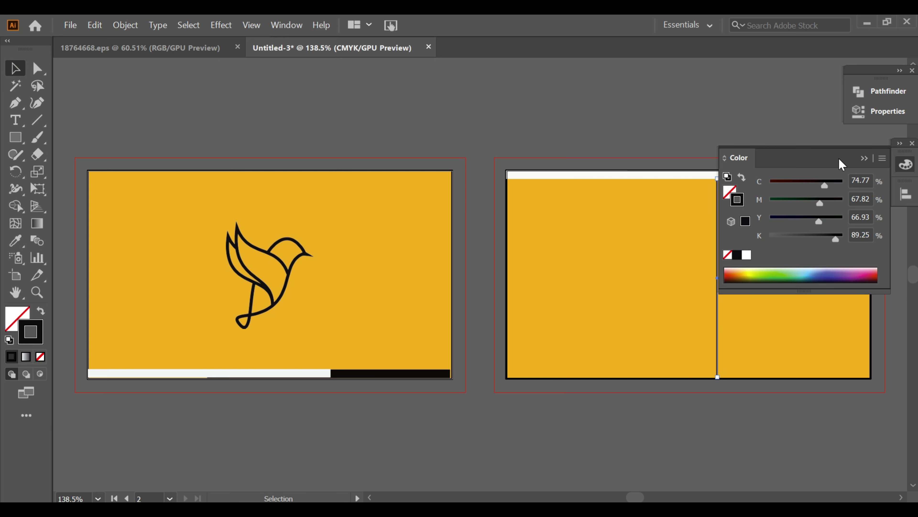
left_click(864, 158)
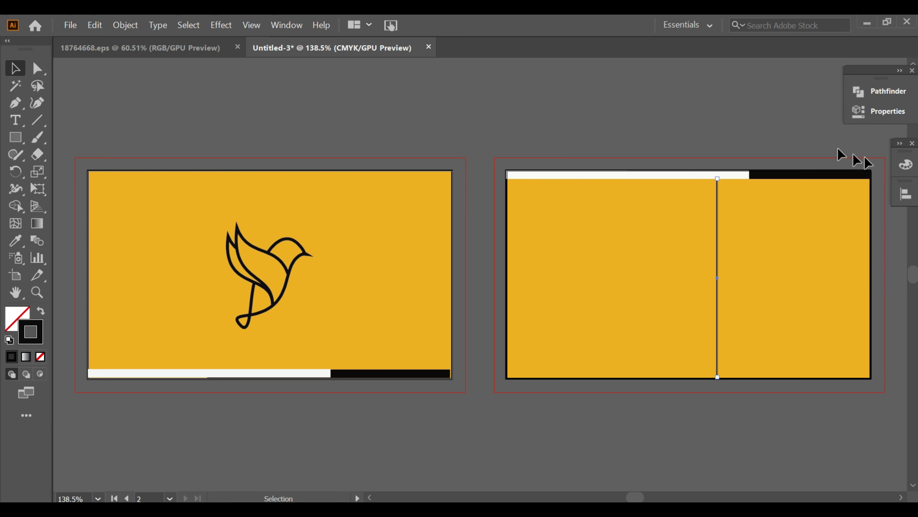
left_click(776, 122)
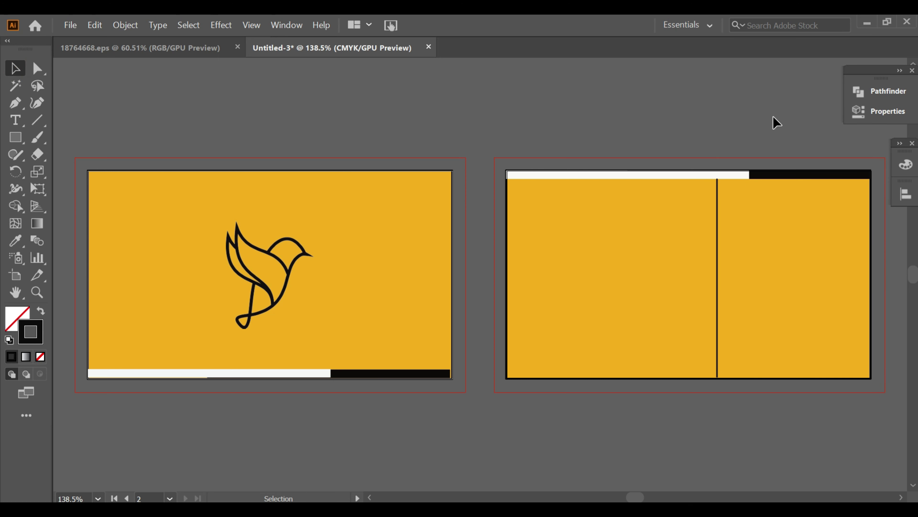
Step: Type 'Your Name' and 'Your Title or Post' on two lines in the back's left section
left_click(17, 120)
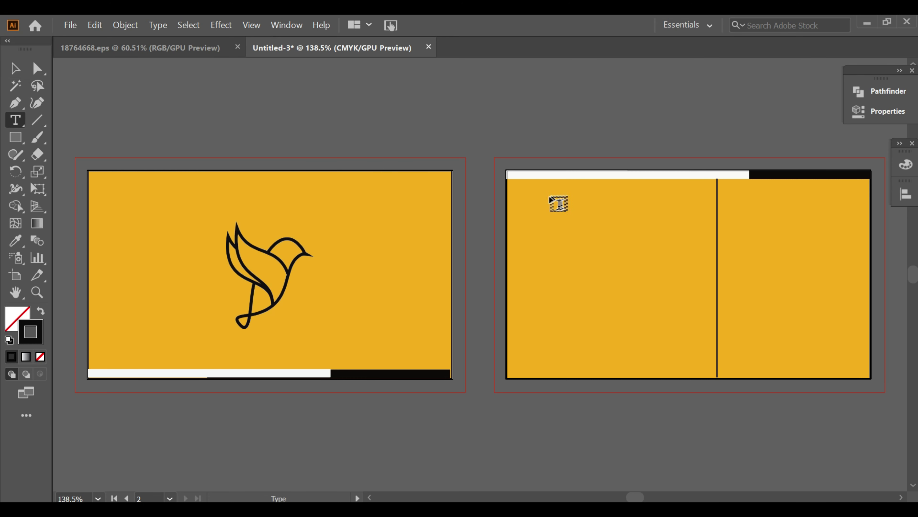
left_click_drag(575, 205, 702, 237)
type("Y")
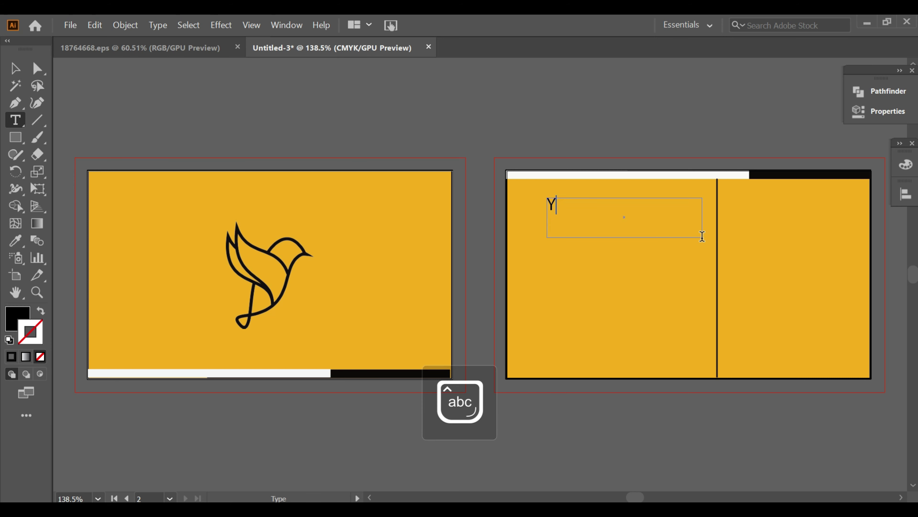
type("ou")
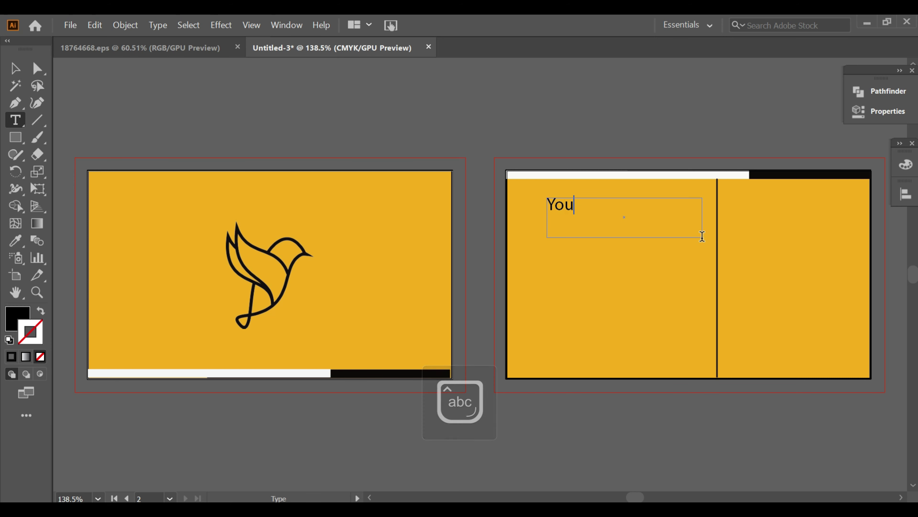
type("r Name")
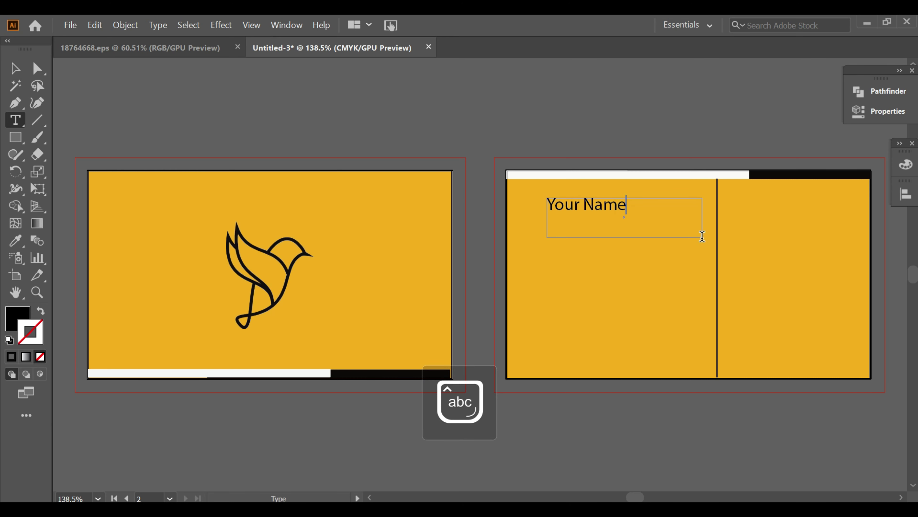
key("Return")
type("You")
type("r Til")
type("te")
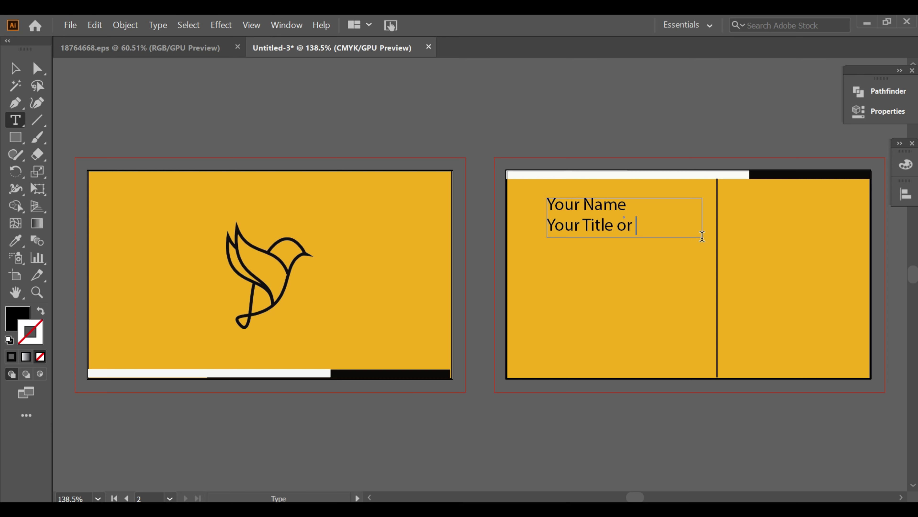
type("Post")
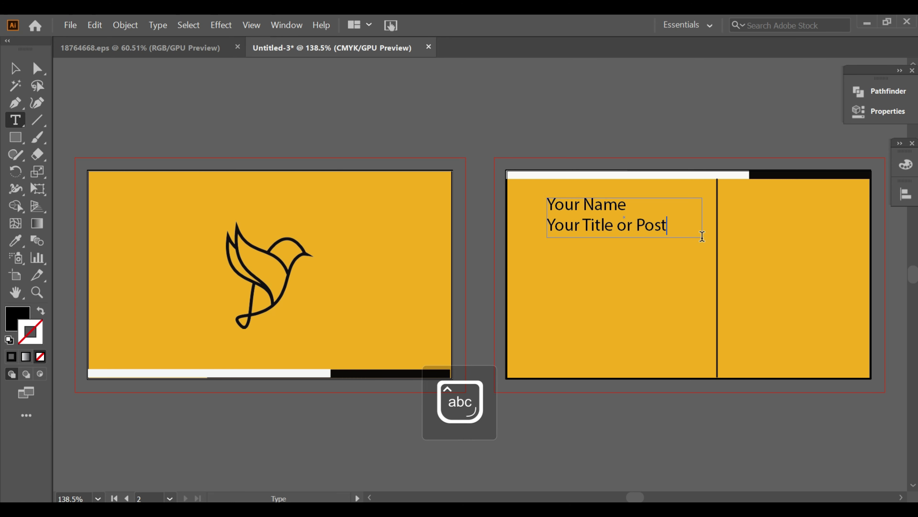
left_click(18, 74)
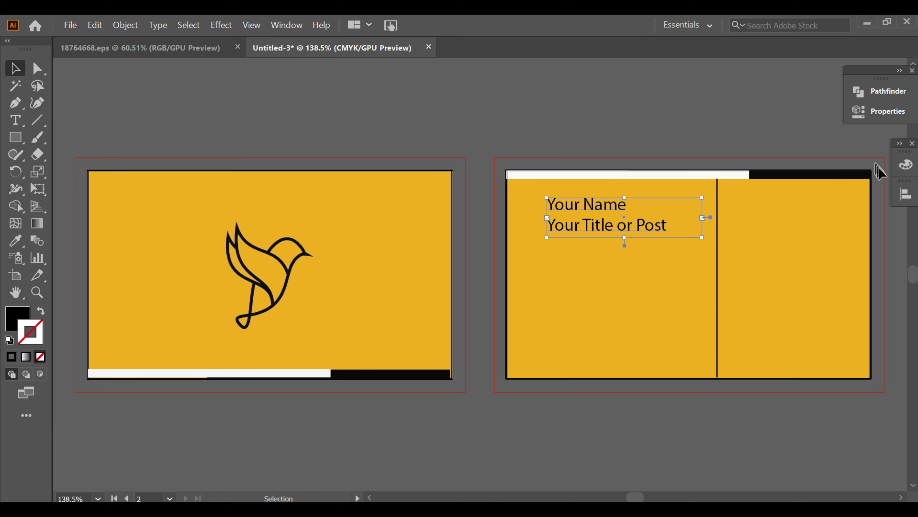
Step: Center-align the name and title lines and set them in Bernard MT Condensed
left_click(883, 112)
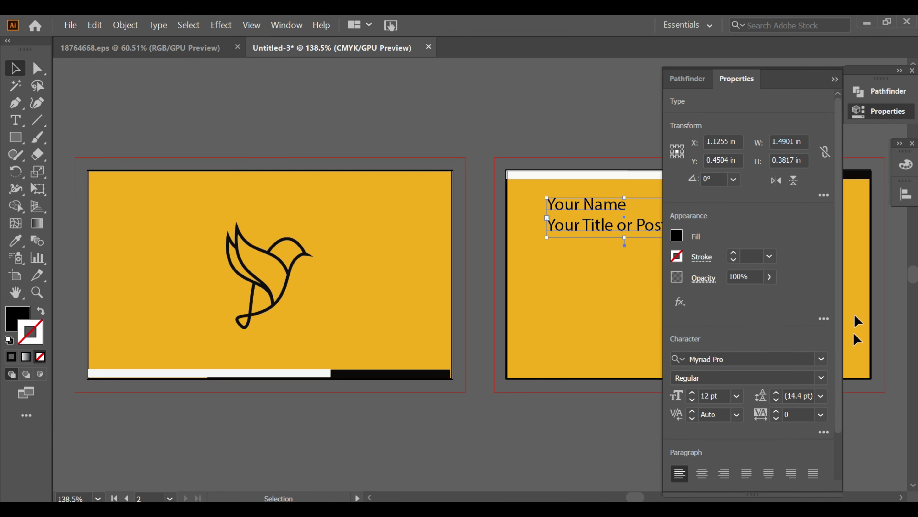
left_click(702, 475)
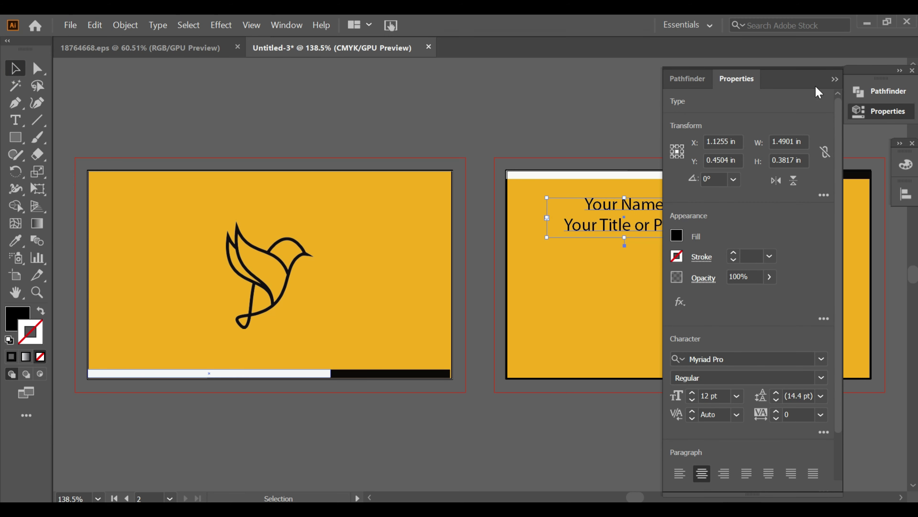
left_click(834, 81)
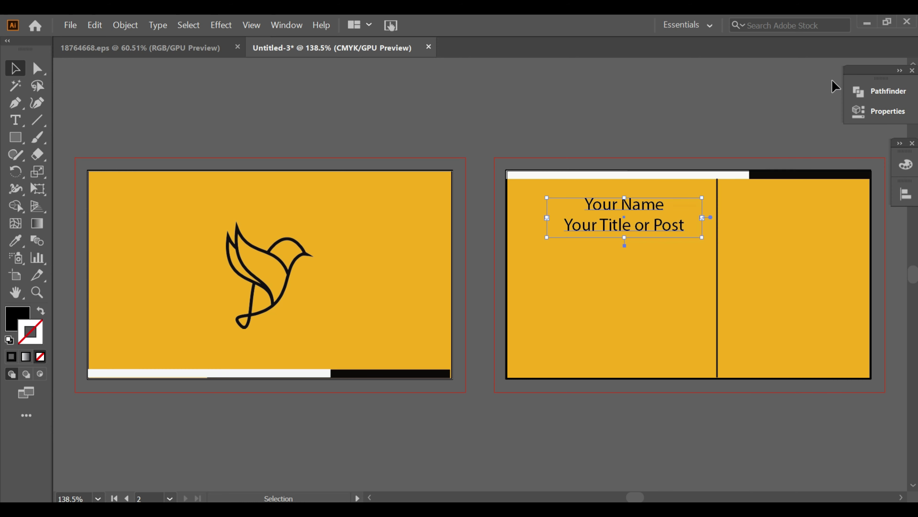
left_click(885, 112)
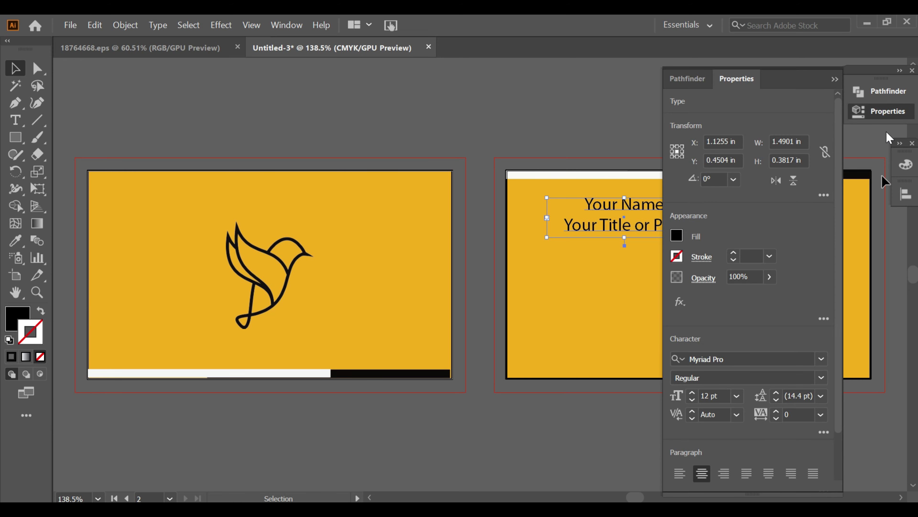
left_click(822, 360)
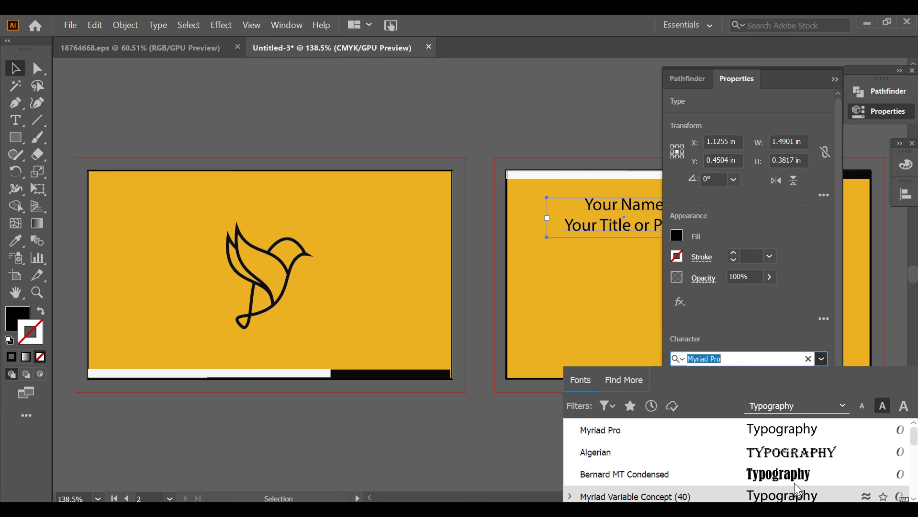
left_click(792, 474)
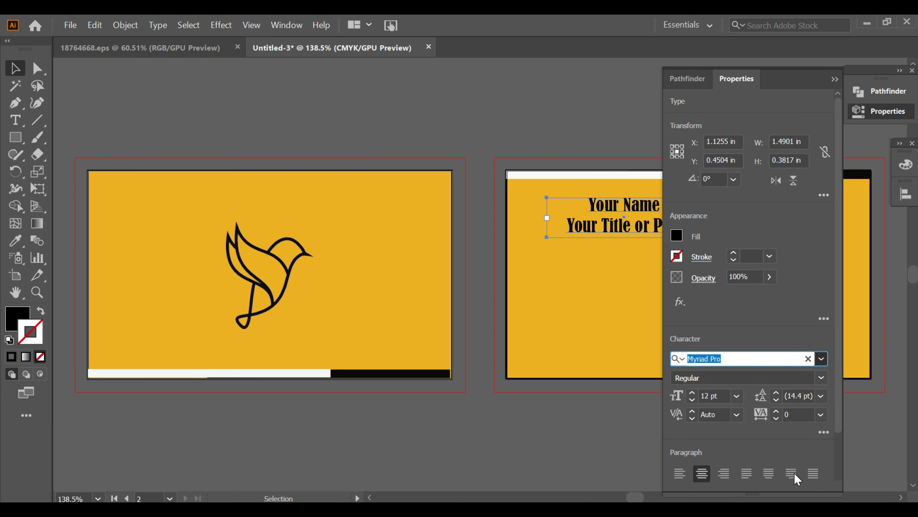
left_click(830, 83)
left_click(34, 120)
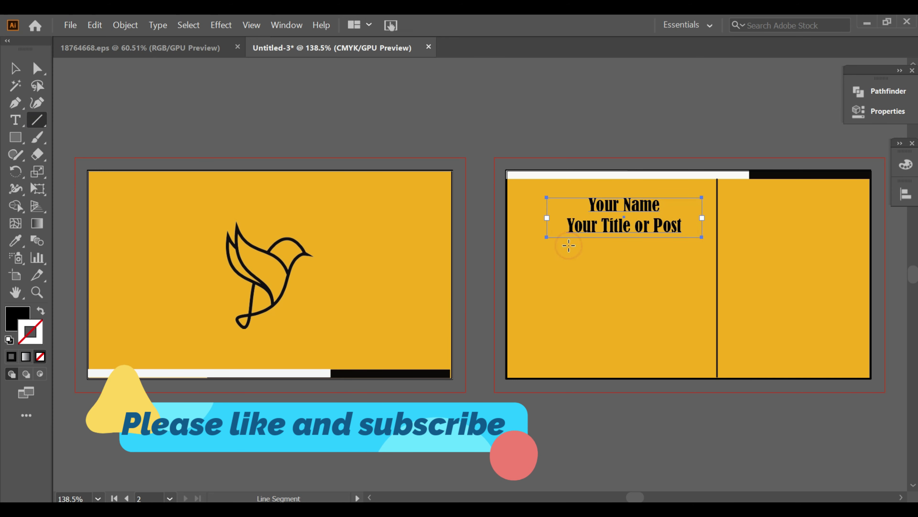
Step: Draw a horizontal line under the title text and give it a white #FFFFFF stroke
left_click_drag(569, 246, 682, 245)
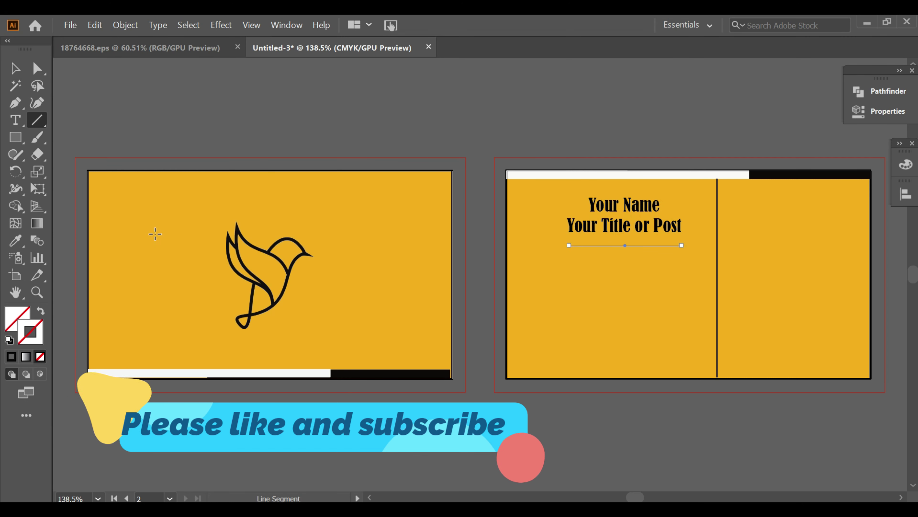
double_click(31, 332)
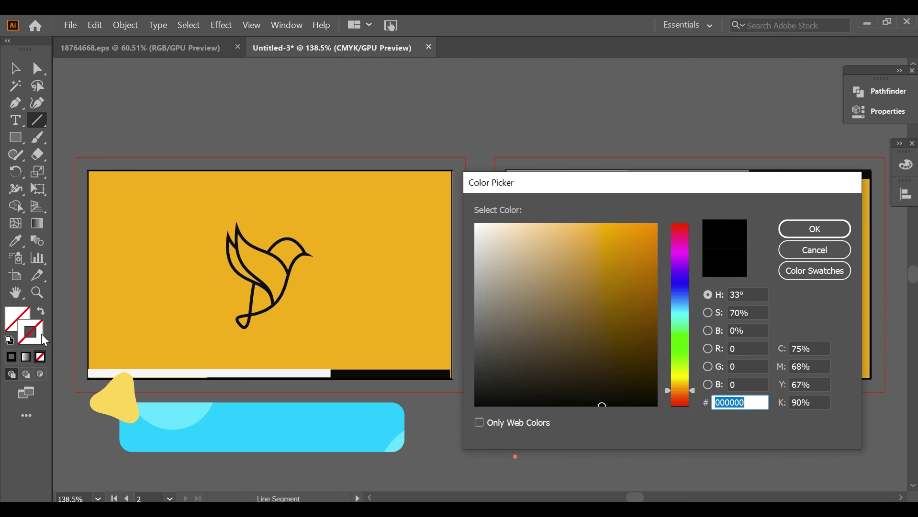
left_click(475, 224)
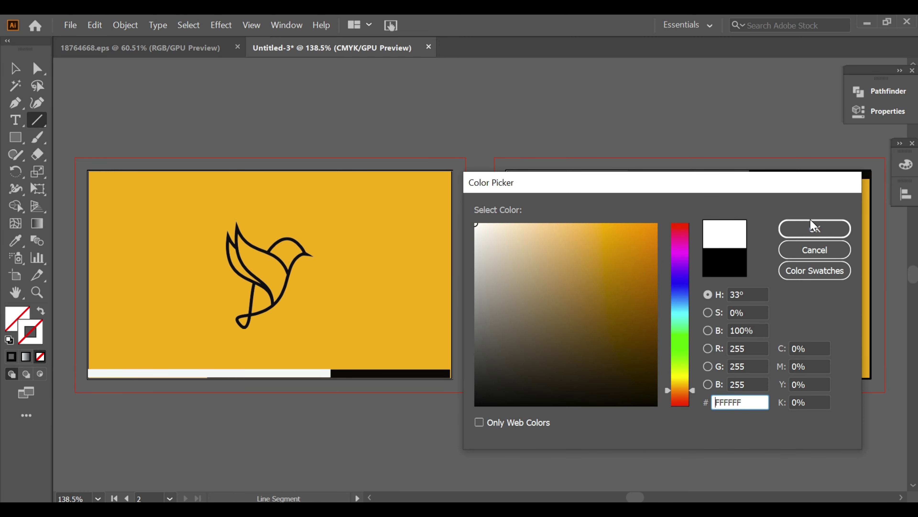
left_click(814, 229)
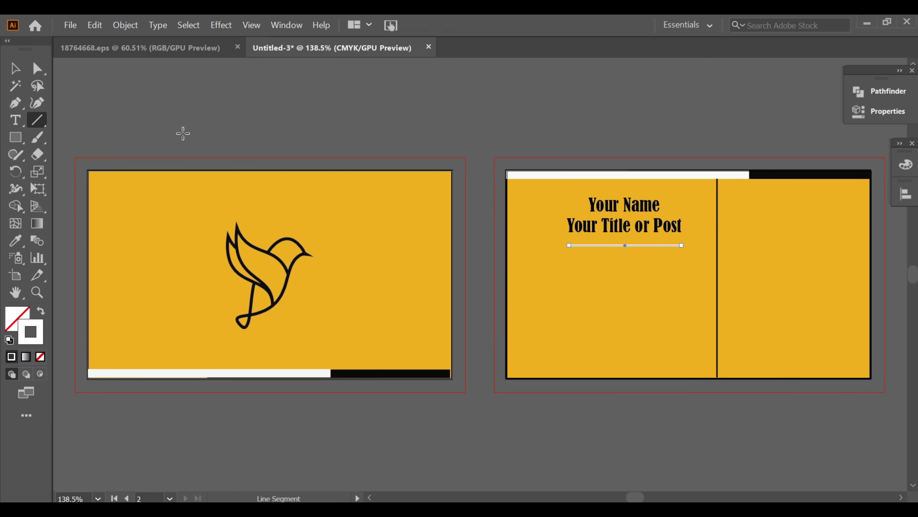
left_click(15, 68)
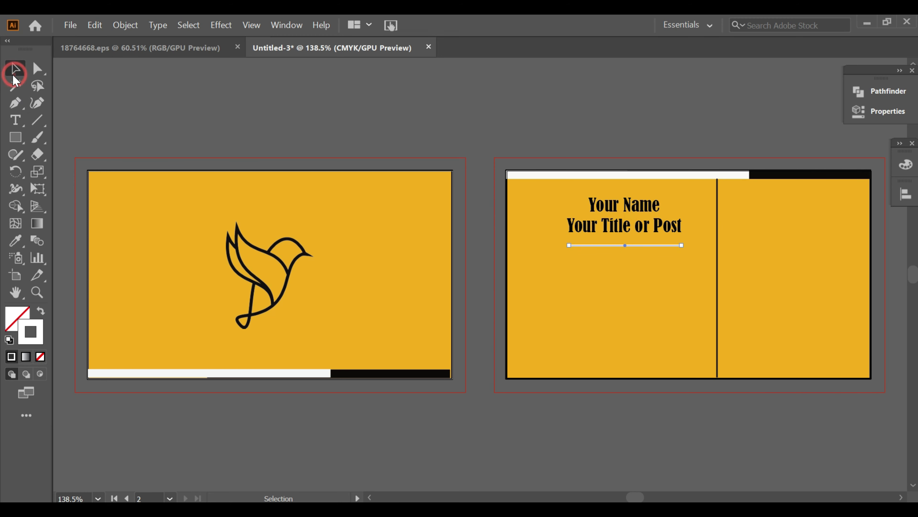
left_click(150, 107)
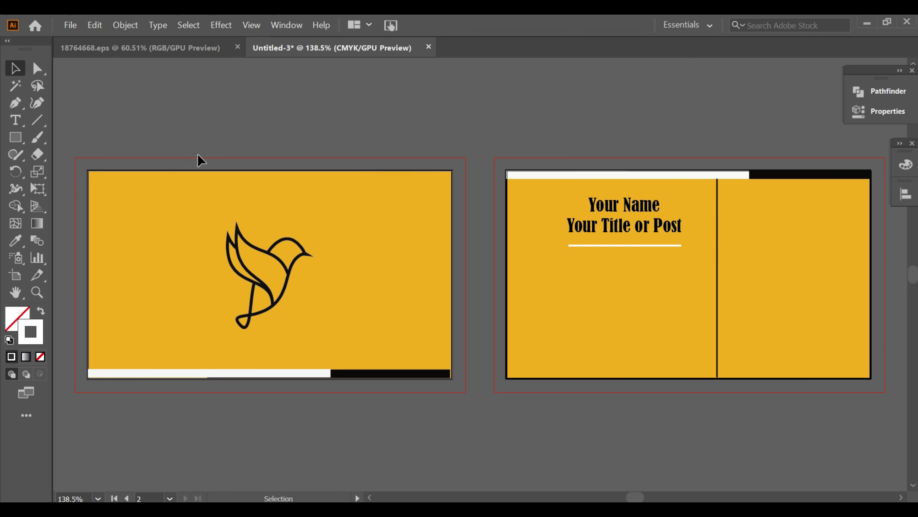
Step: Type 'Your Email' in a new text frame on the right half of the card back
left_click(9, 118)
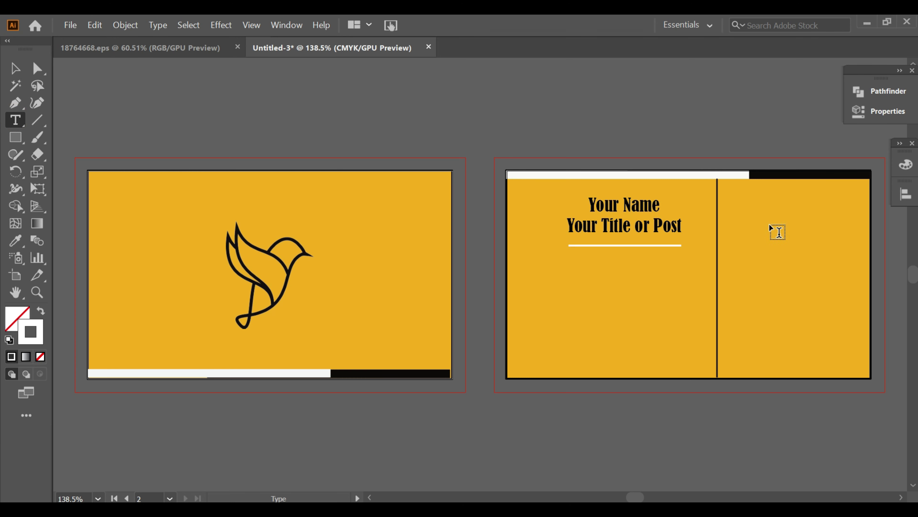
left_click_drag(770, 225, 865, 237)
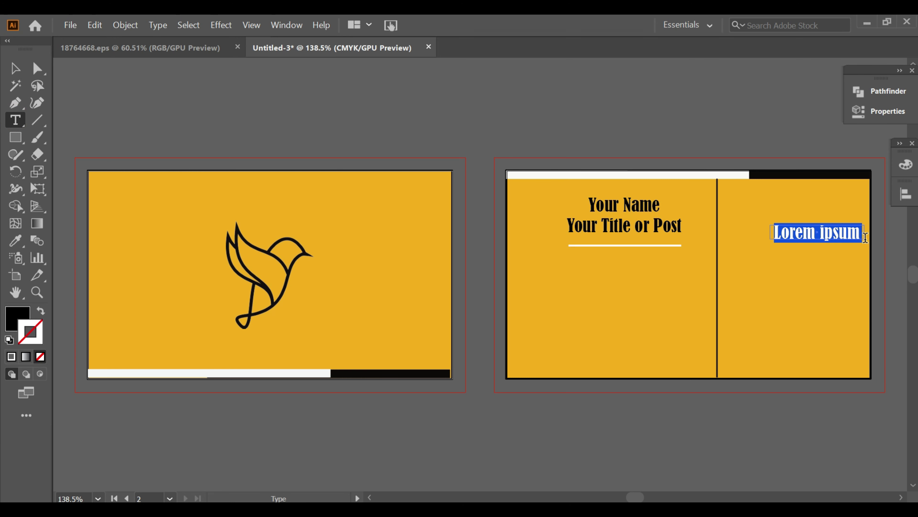
type("E")
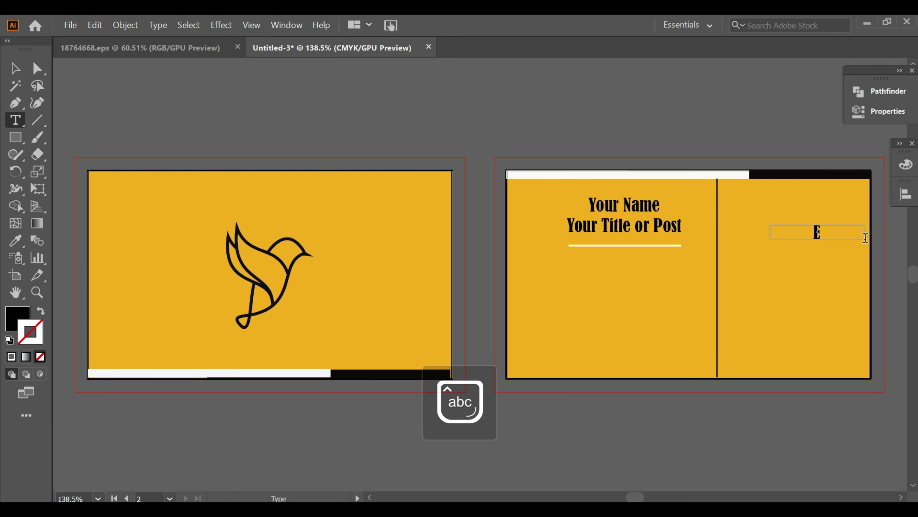
key("BackSpace")
type("Yo")
type("ur E")
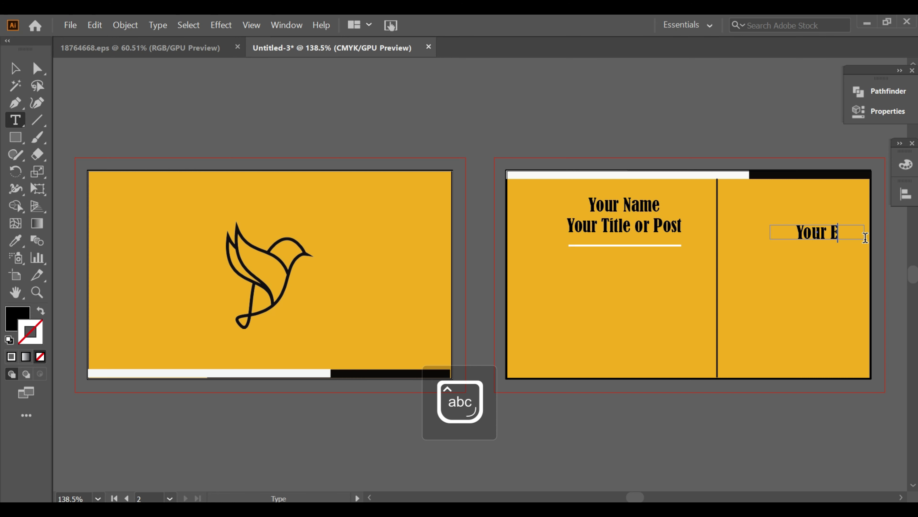
type("mail H")
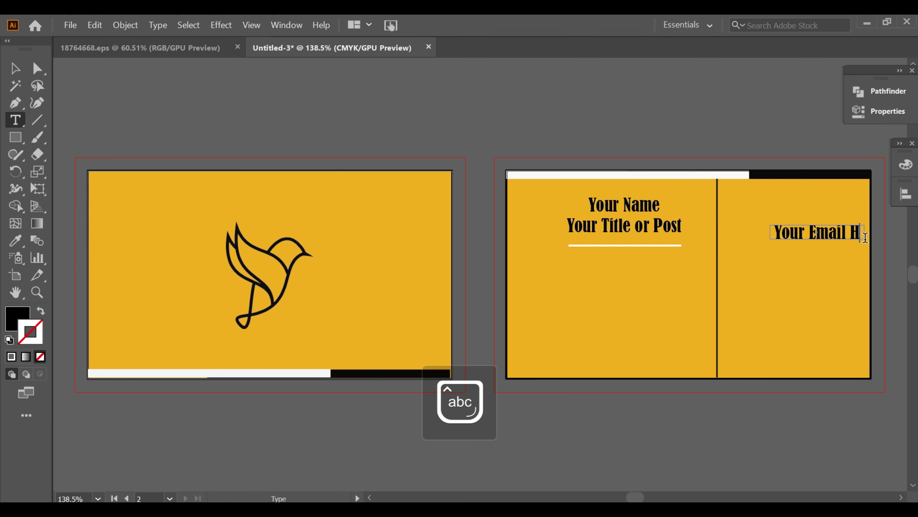
type("e")
key("BackSpace")
key("BackSpace")
key("BackSpace")
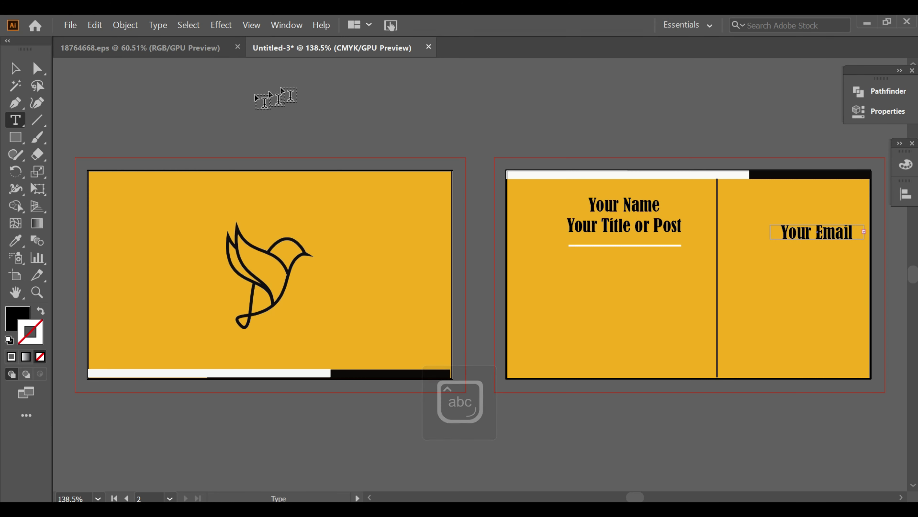
left_click(15, 68)
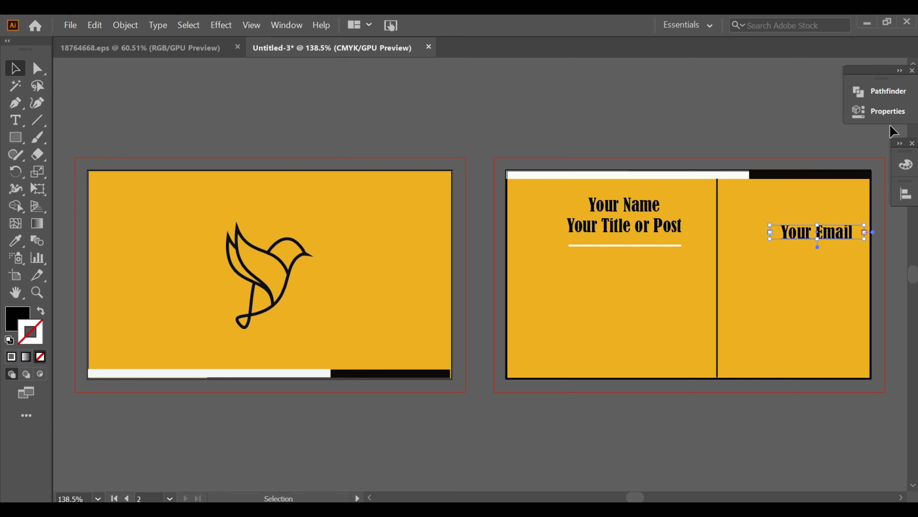
Step: Set the Your Email text to Myriad Pro at 10 pt and paste a copy of it
left_click(884, 117)
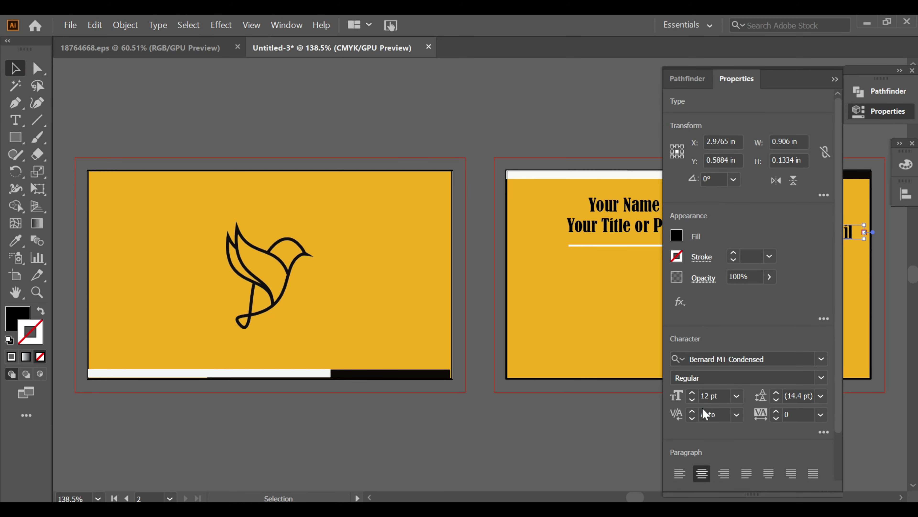
left_click(692, 399)
left_click(692, 400)
left_click(821, 358)
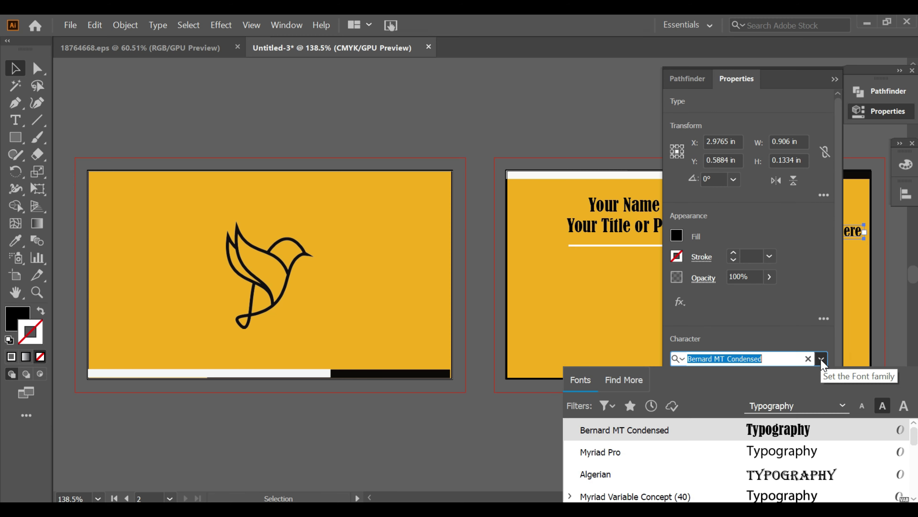
left_click(794, 460)
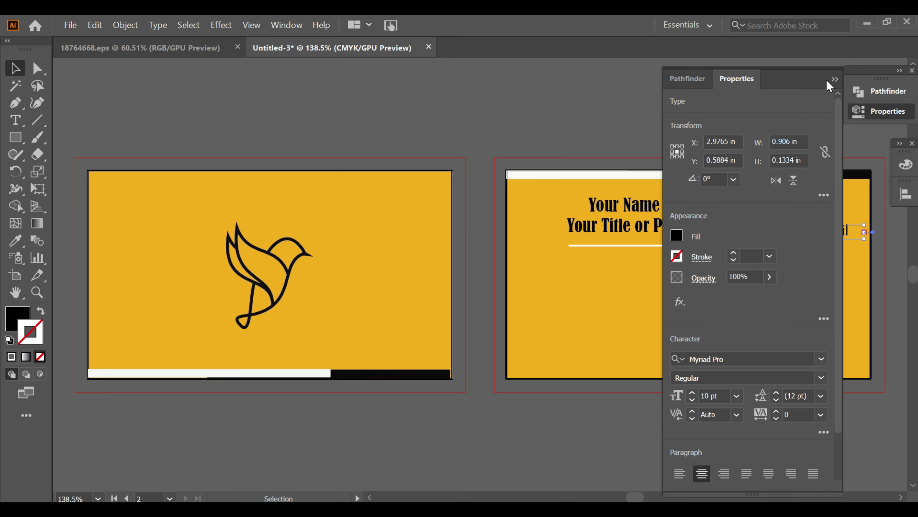
left_click(834, 79)
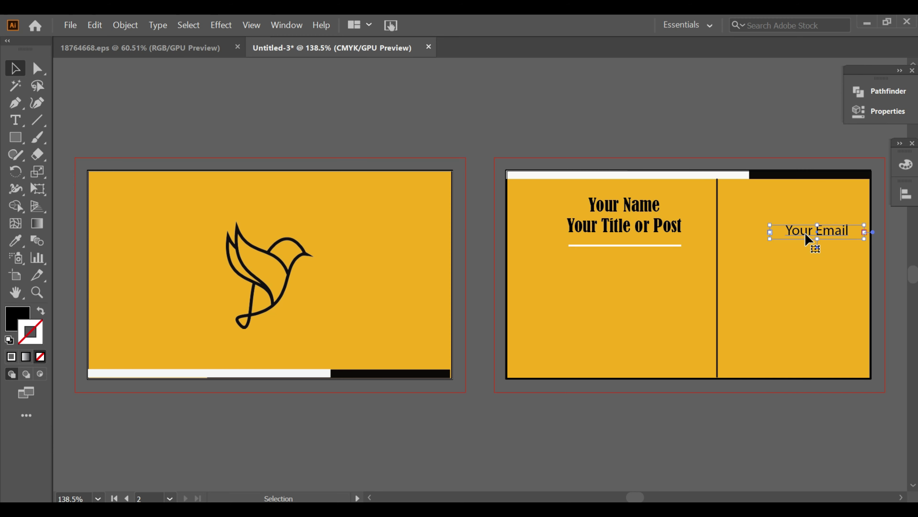
key("ctrl+c")
key("ctrl+v")
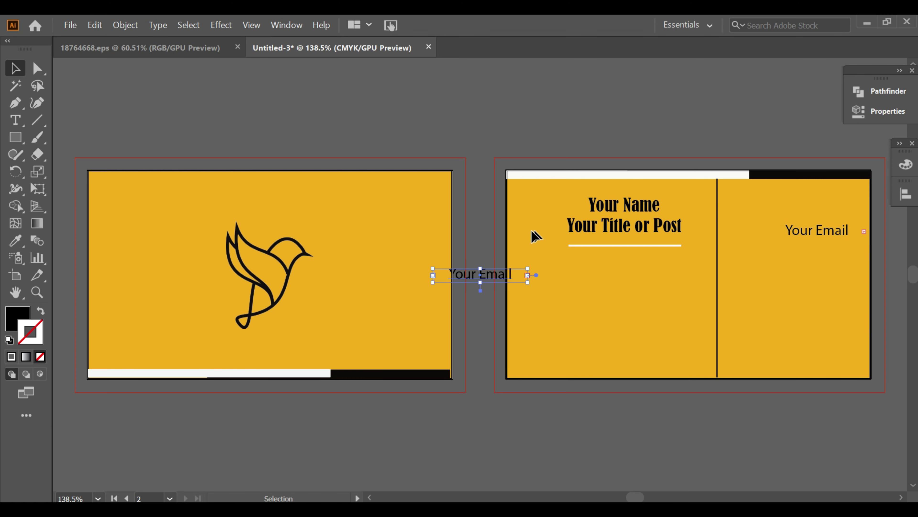
Step: Place two copies of the Your Email line stacked beneath the original
left_click_drag(487, 271, 828, 253)
key("ctrl+c")
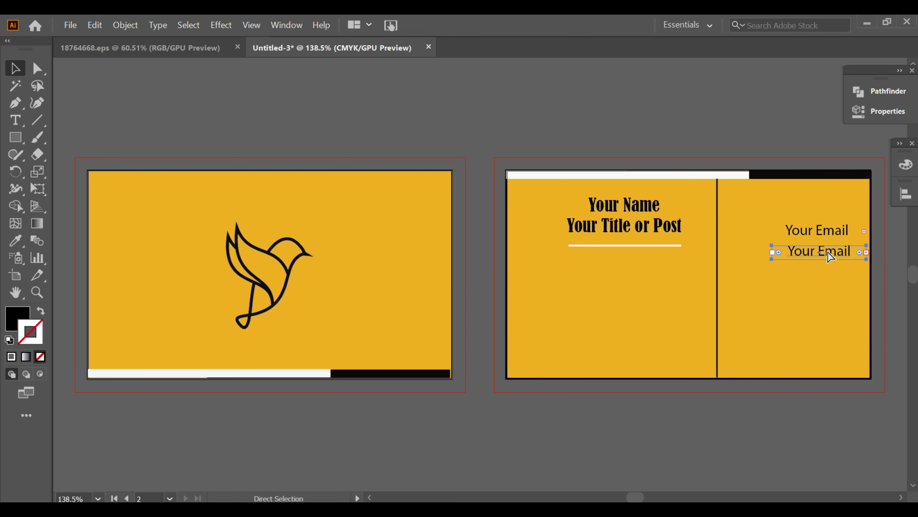
key("ctrl+v")
left_click_drag(506, 278, 841, 280)
Step: Replace the second line's text with a phone number
left_click(832, 256)
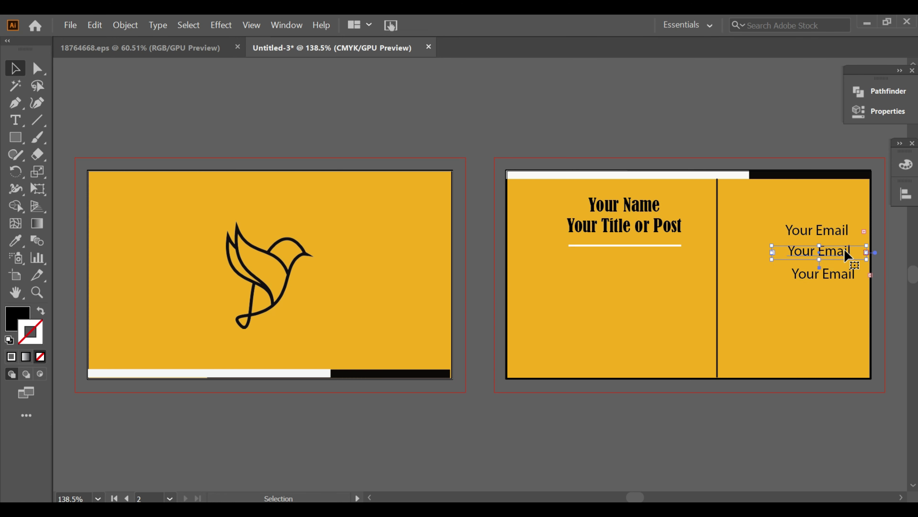
key("t")
left_click_drag(852, 251, 769, 257)
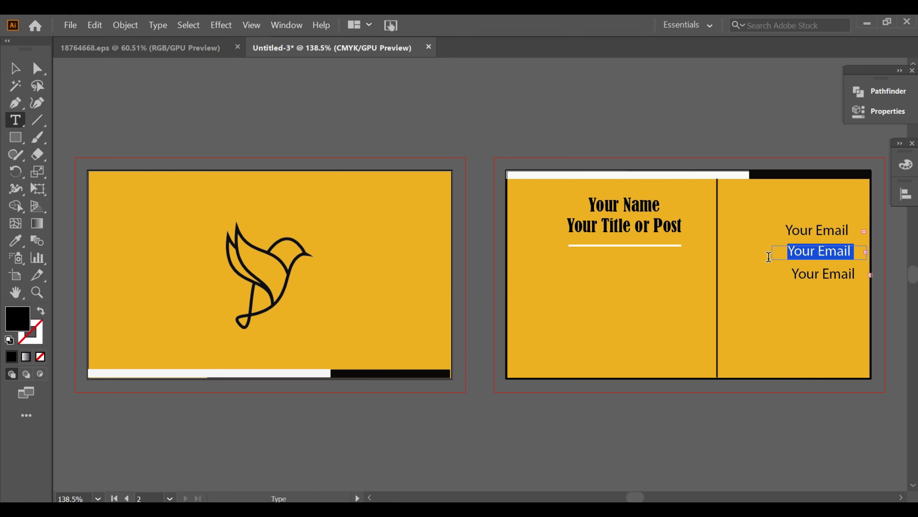
type("Here")
key("Home")
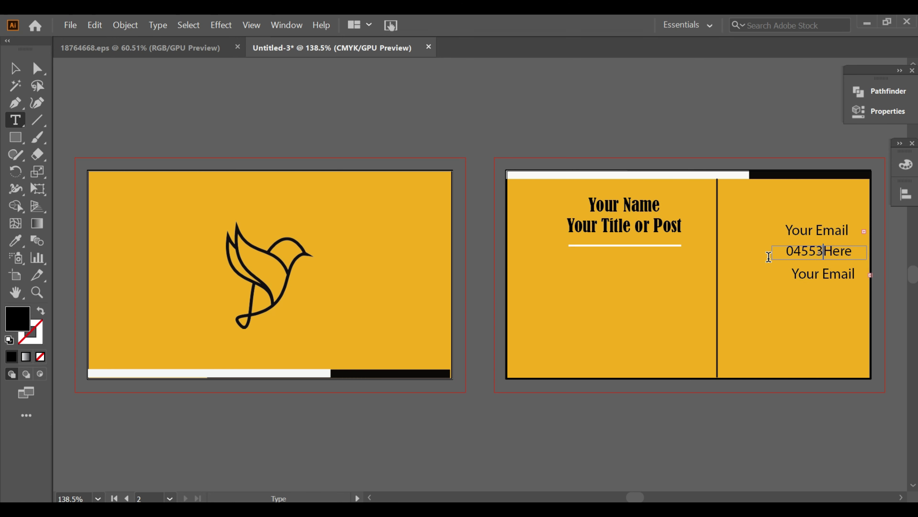
key("Right")
key("Right")
key("Right")
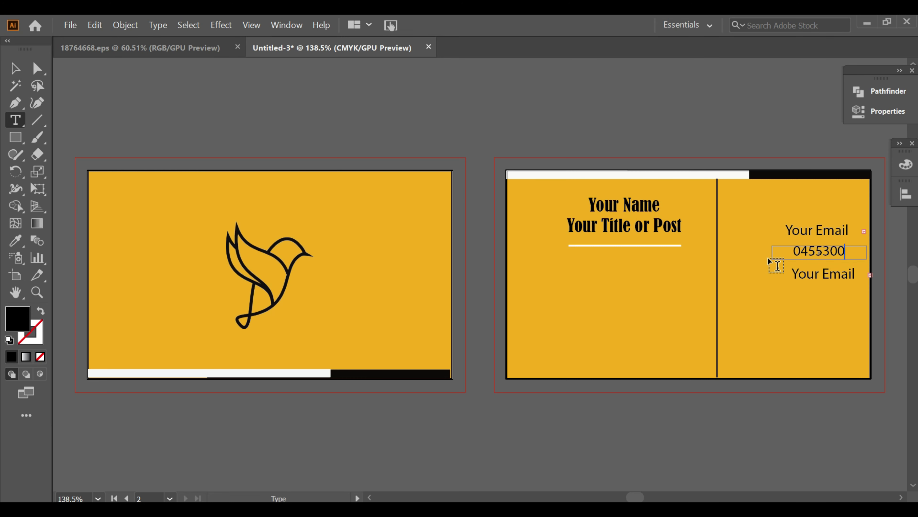
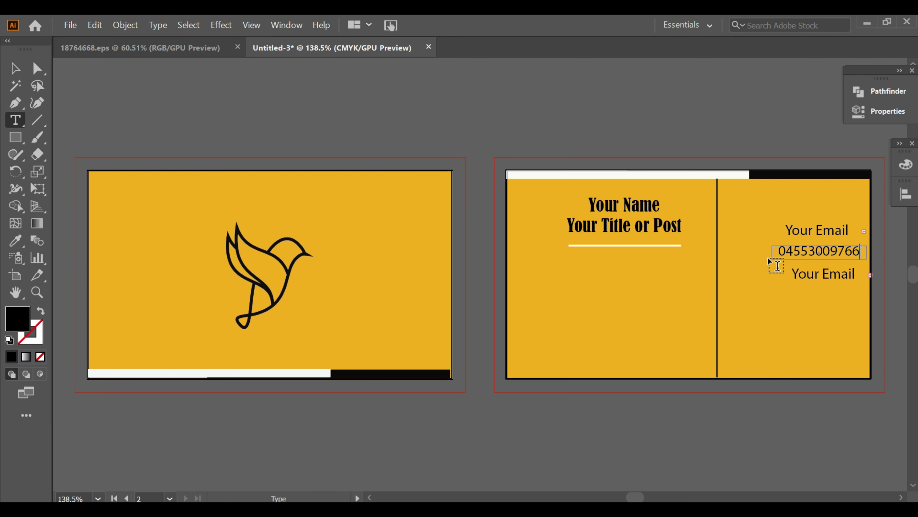
Step: Change the third line's text to 'Website Here'
left_click(852, 276)
left_click_drag(859, 276, 783, 285)
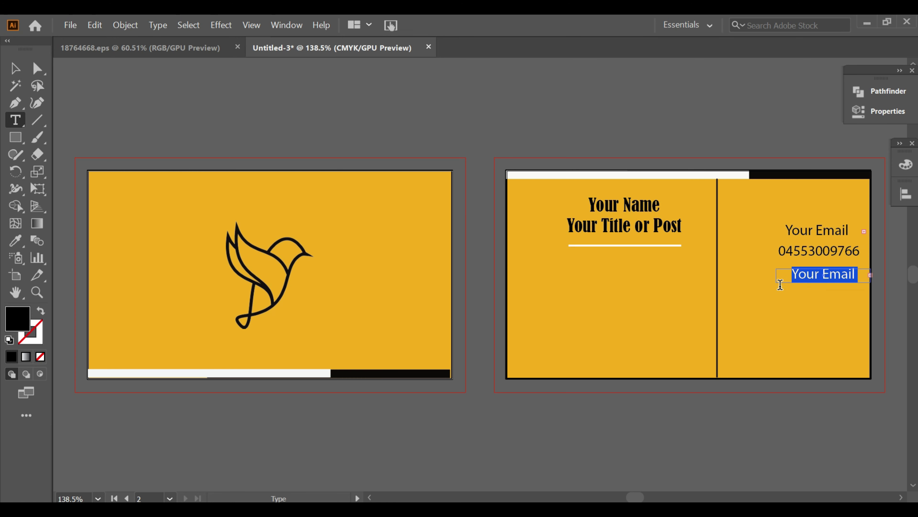
key("Caps_Lock")
type("HHere")
key("BackSpace")
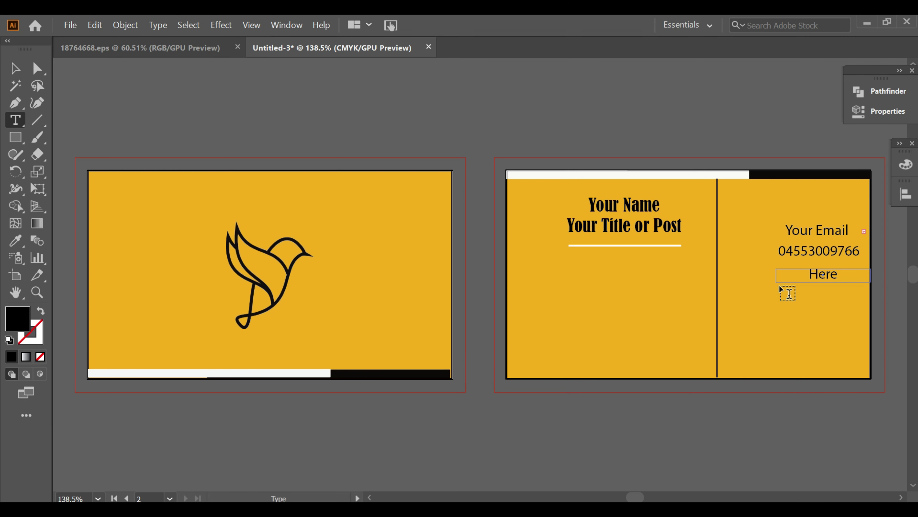
key("Caps_Lock")
type("W")
key("Caps_Lock")
type("ebs")
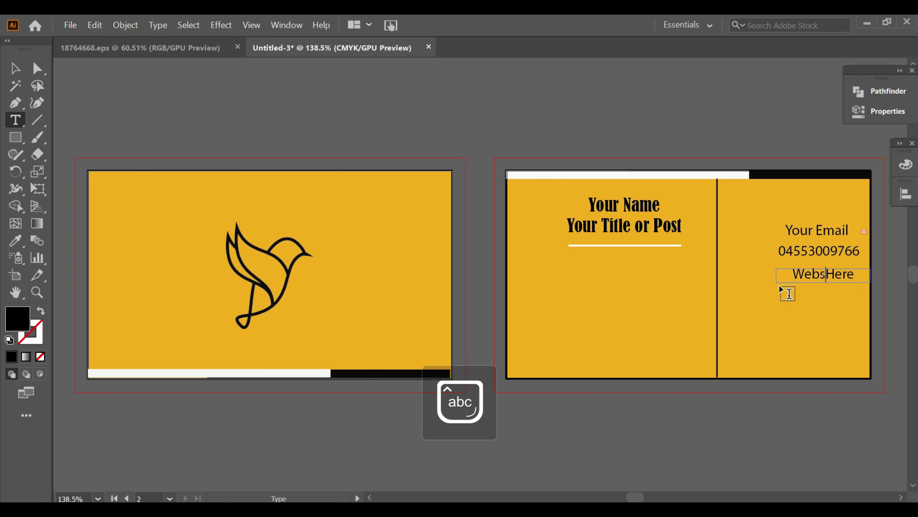
type("ite")
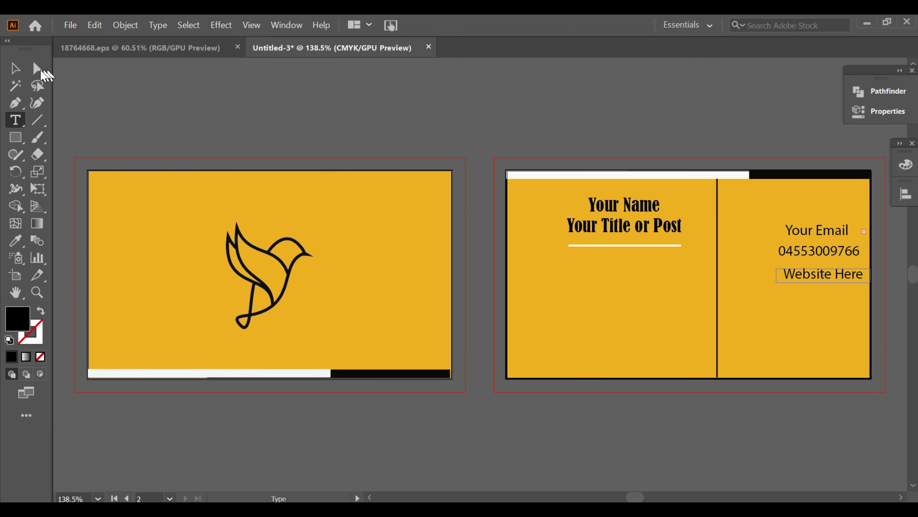
Step: Nudge the Website Here, phone and Your Email lines until they are evenly spaced
left_click(16, 70)
key("Left")
key("Left")
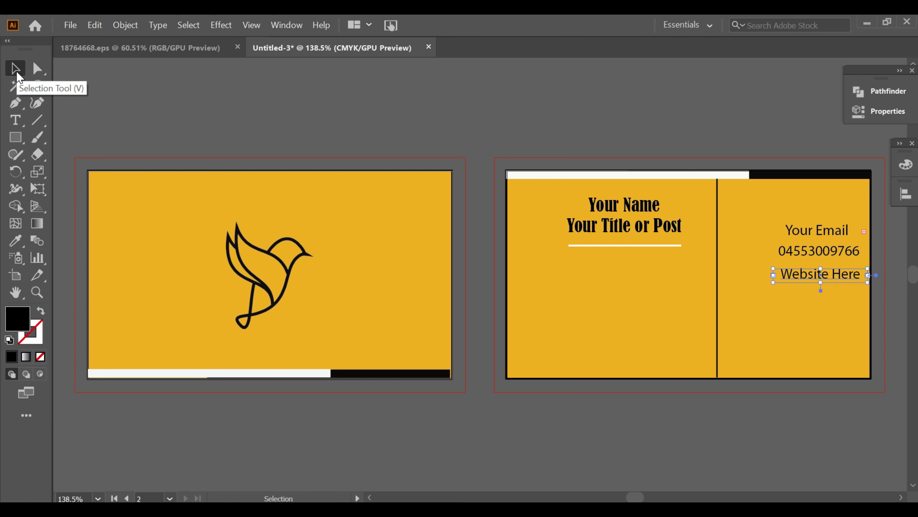
key("Left")
key("Left")
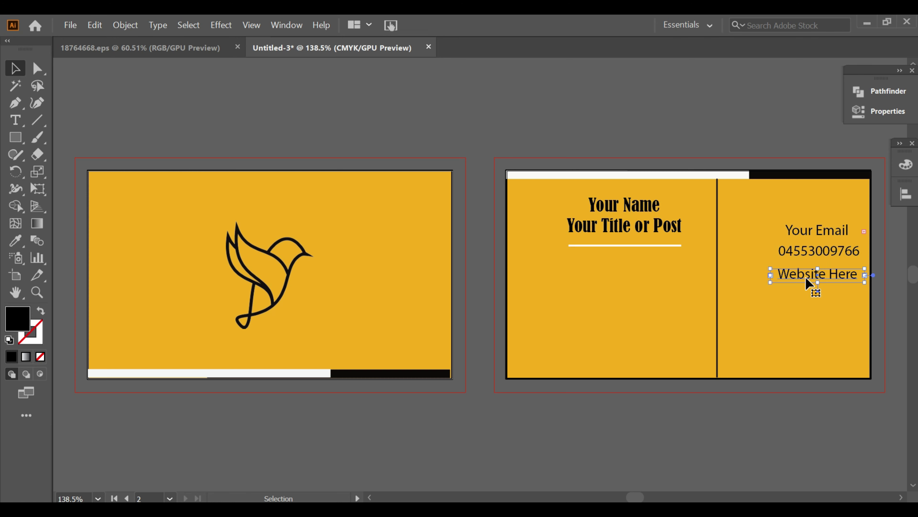
key("Down")
key("Down")
key("Down")
key("Down")
key("Down")
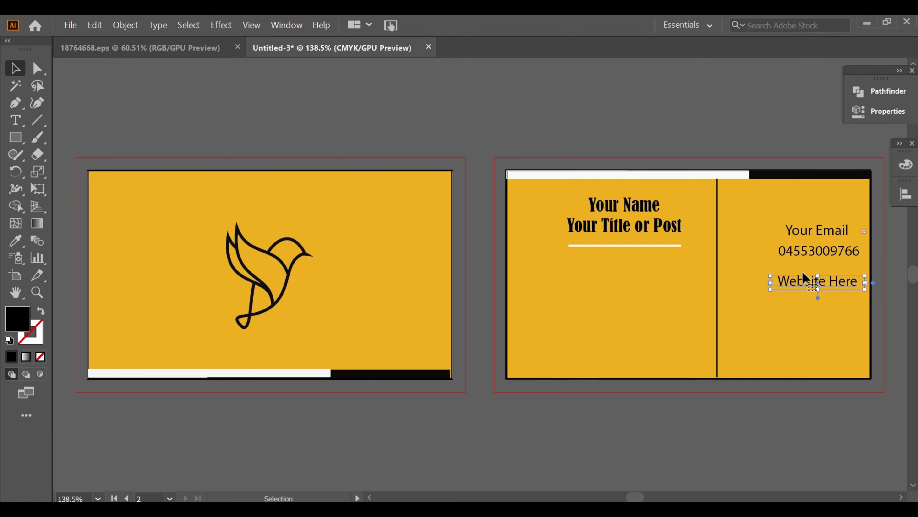
left_click(802, 251)
key("Down")
key("Down")
key("Down")
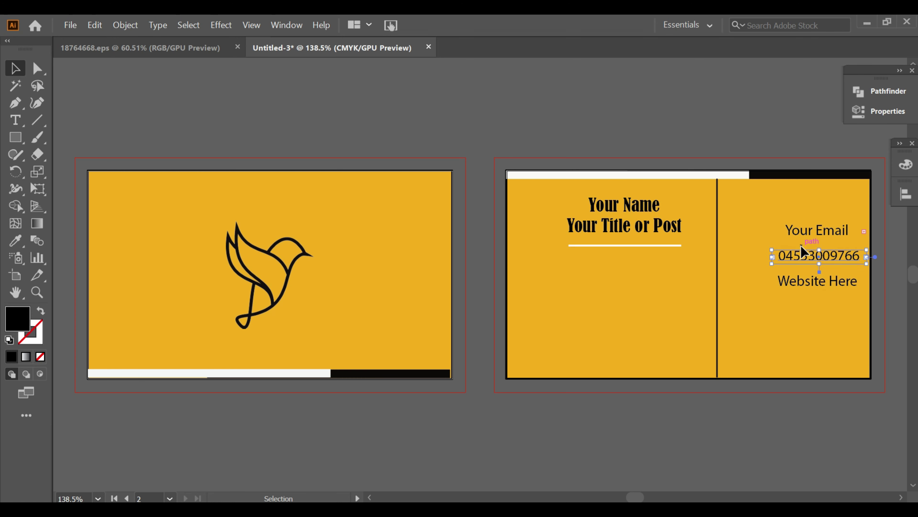
key("Down")
left_click(799, 237)
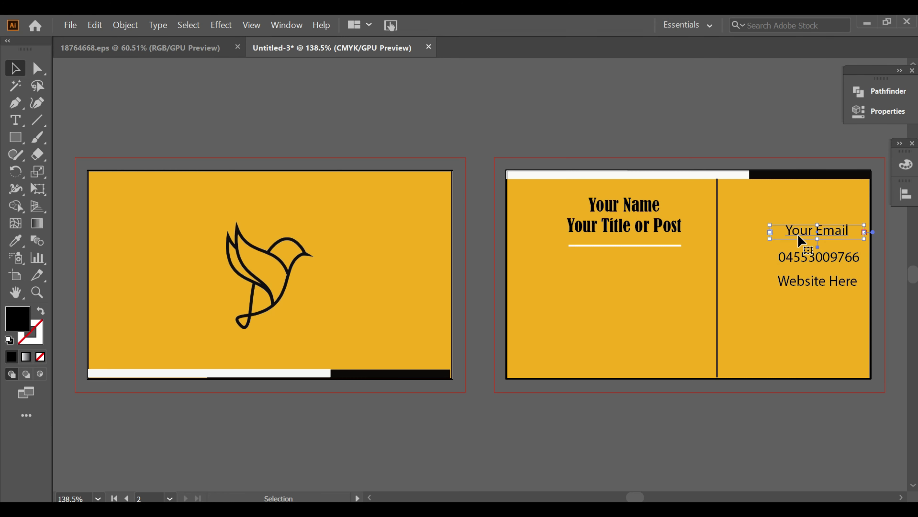
key("Down")
key("Down")
key("Down")
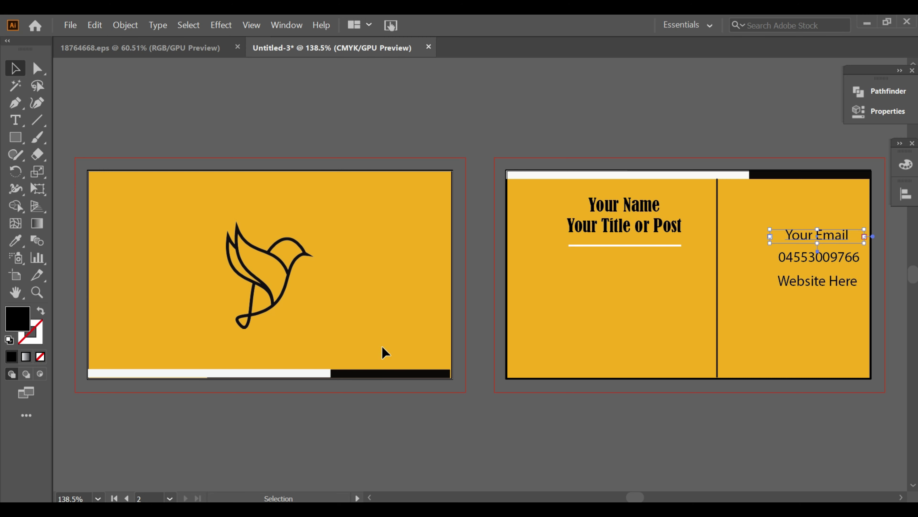
left_click(282, 105)
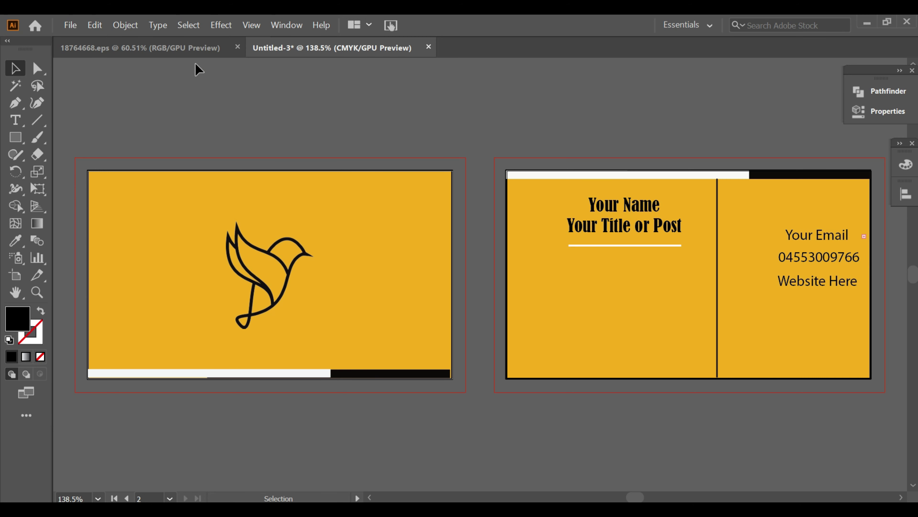
Step: Copy the black envelope icon from 18764668.eps into the card document above the cards
left_click(185, 49)
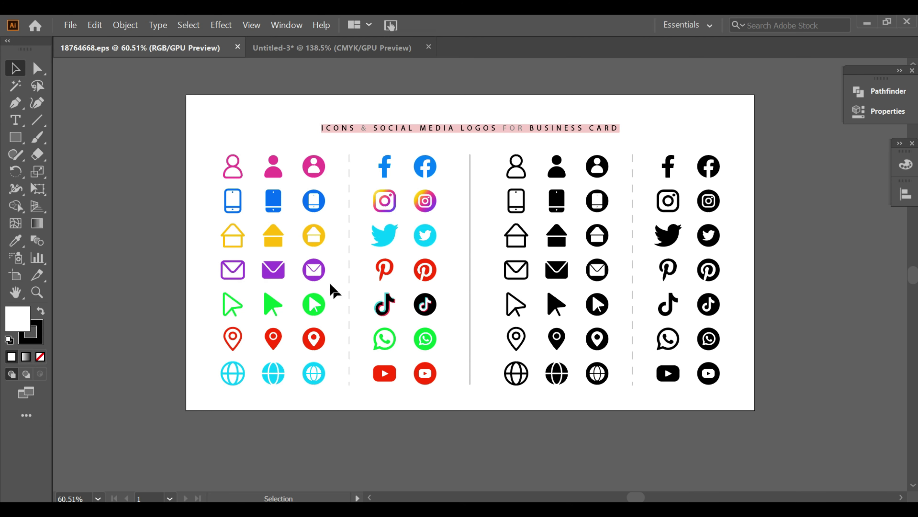
double_click(566, 278)
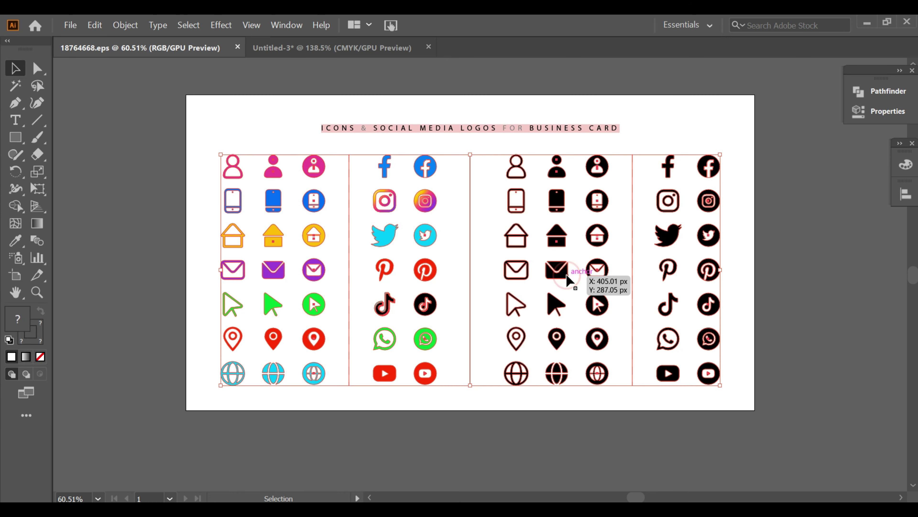
left_click(567, 278)
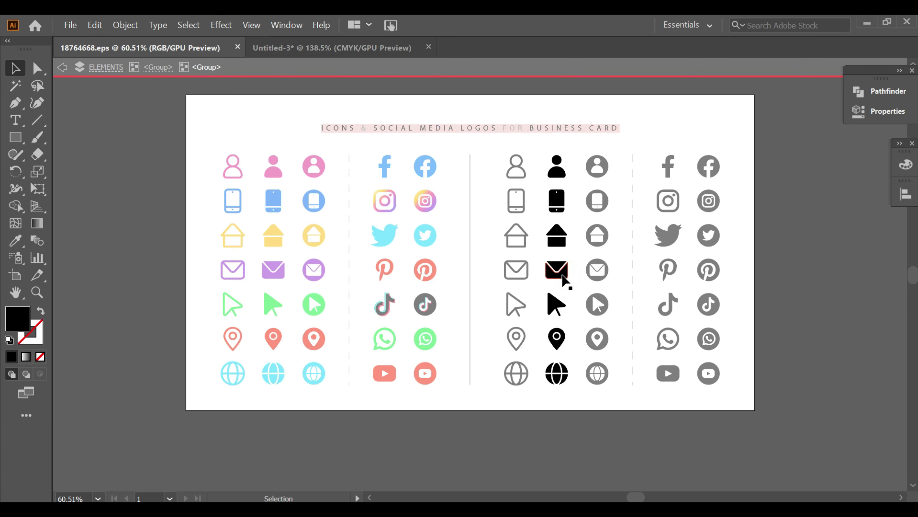
left_click(564, 278)
key("a")
key("v")
left_click(335, 49)
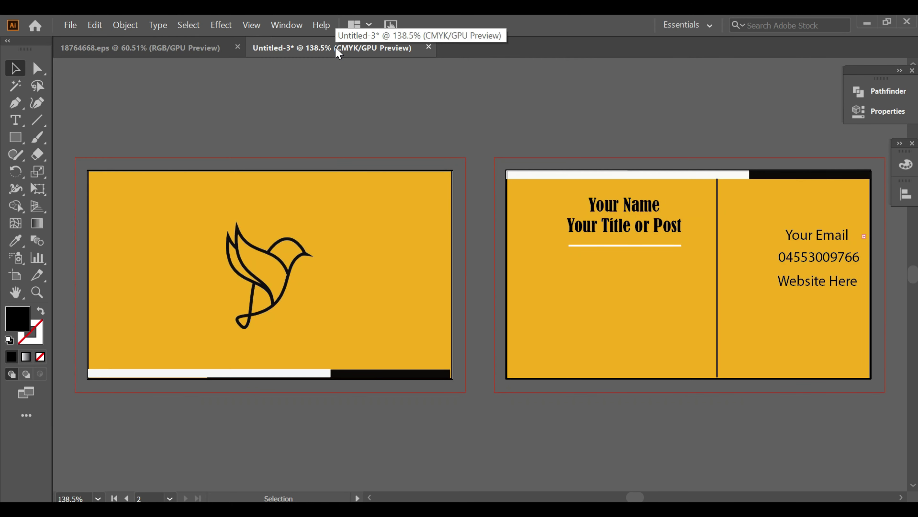
key("ctrl+v")
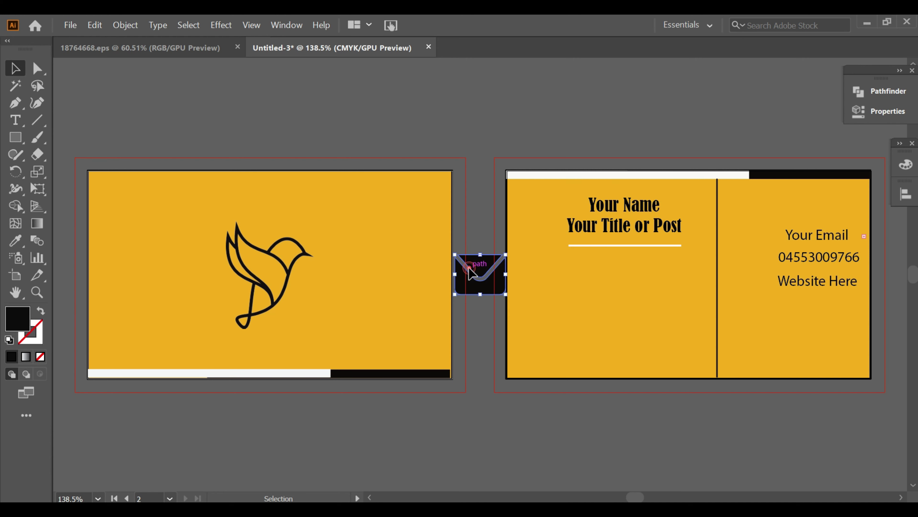
left_click_drag(467, 268, 472, 99)
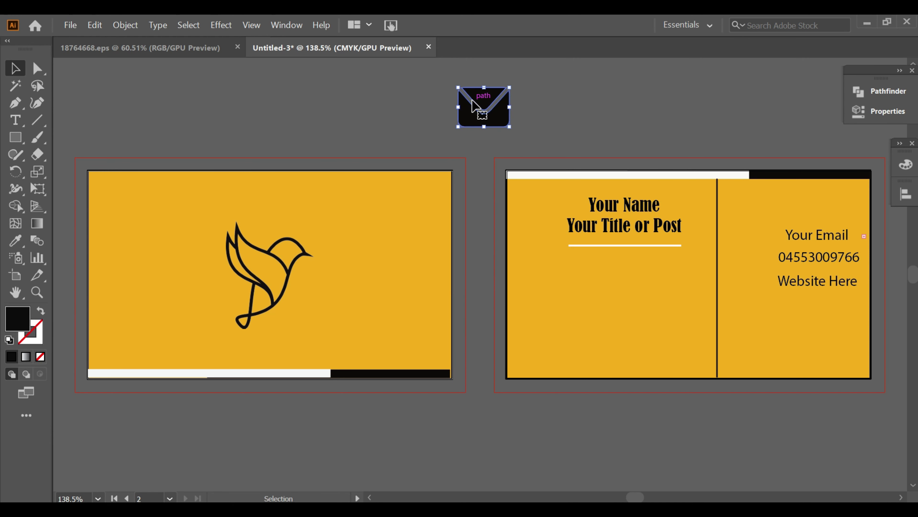
left_click(255, 98)
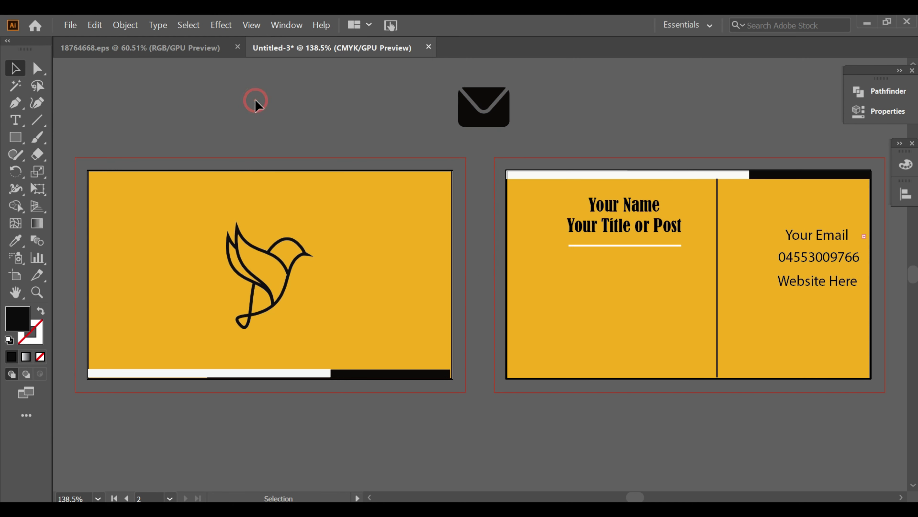
Step: Copy the black globe and phone icons from the icon sheet into the card document
left_click(149, 45)
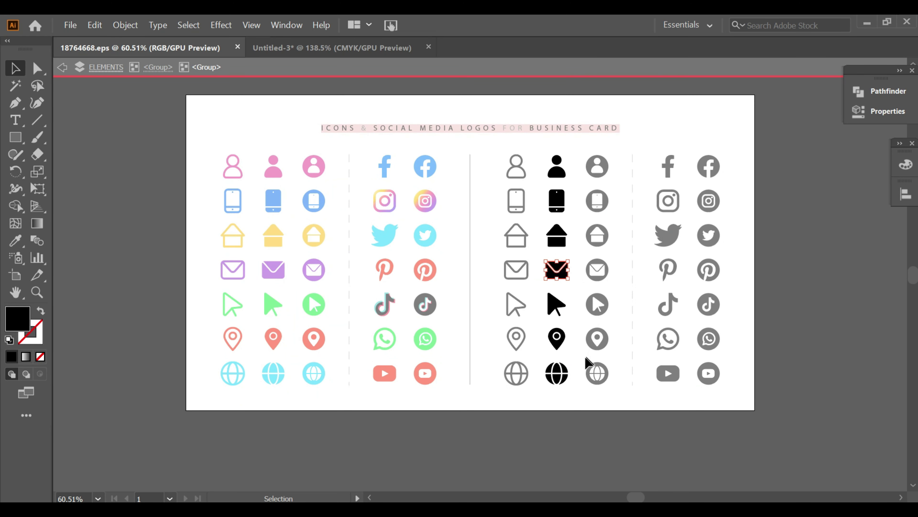
left_click(561, 379)
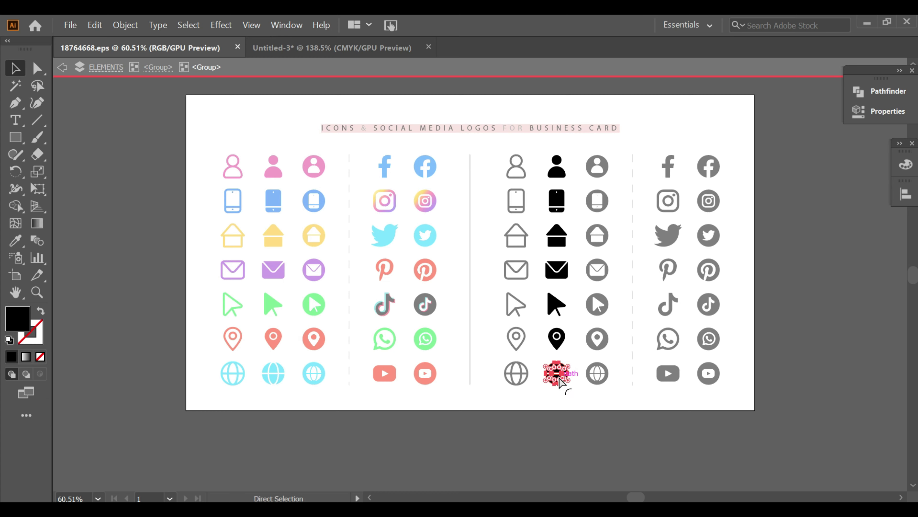
left_click(390, 45)
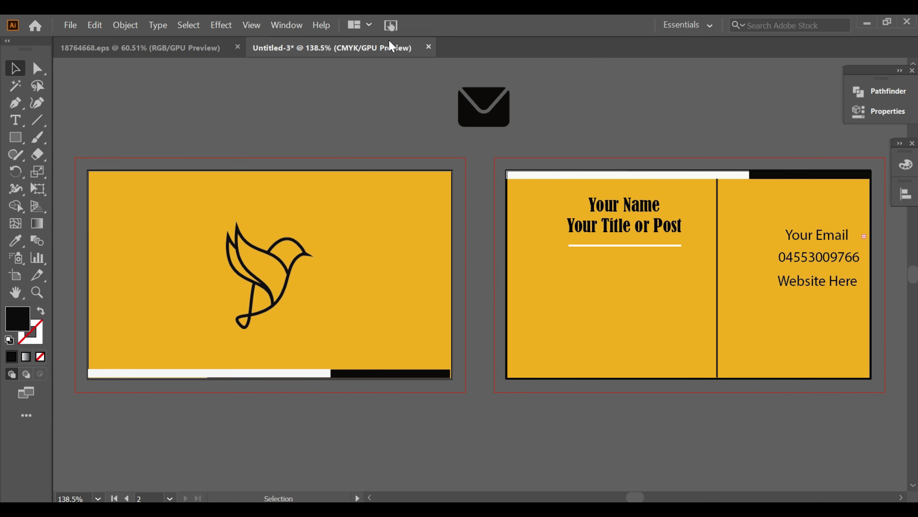
key("ctrl+v")
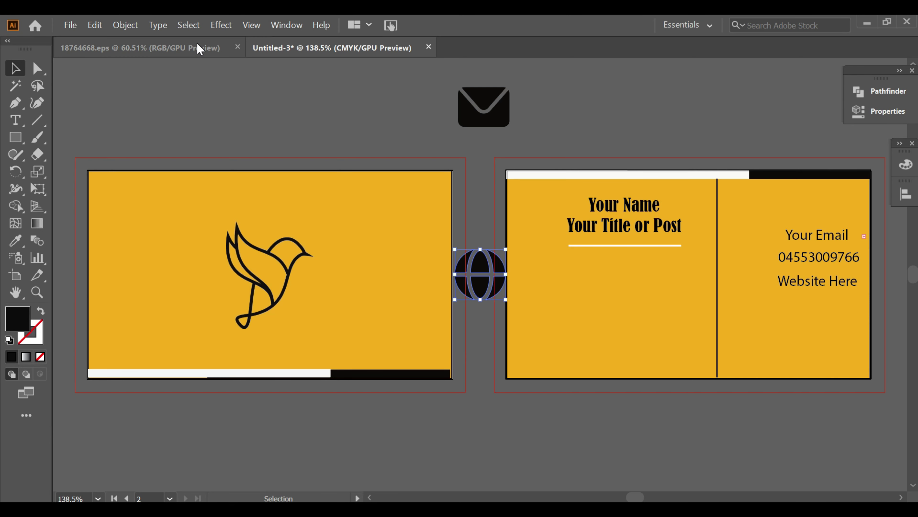
left_click(197, 47)
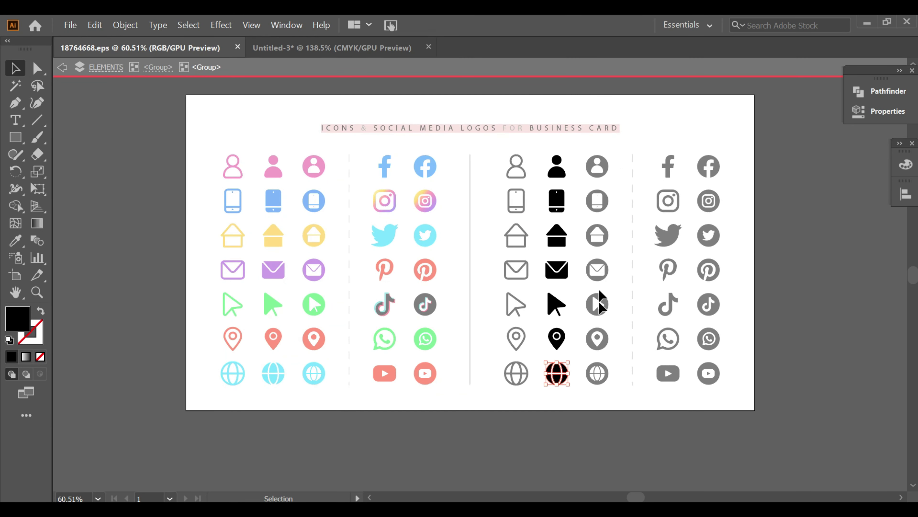
left_click(559, 202)
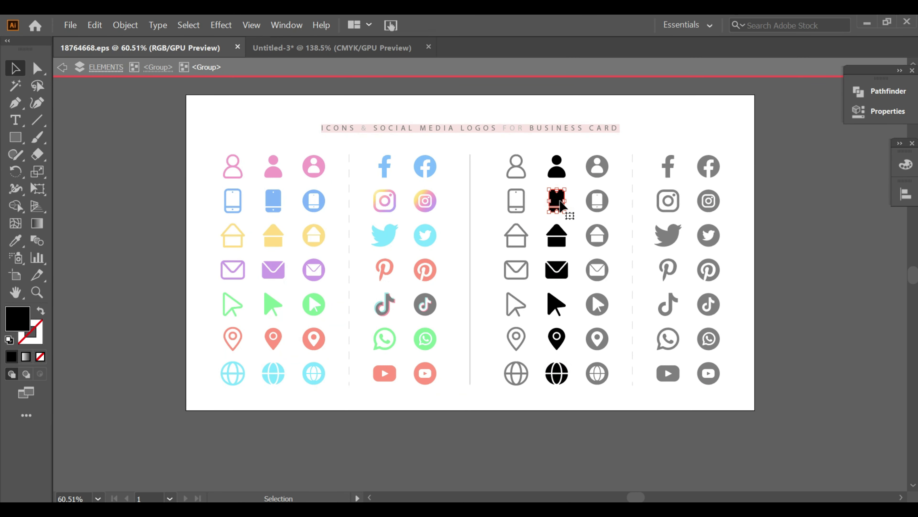
key("a")
left_click(380, 50)
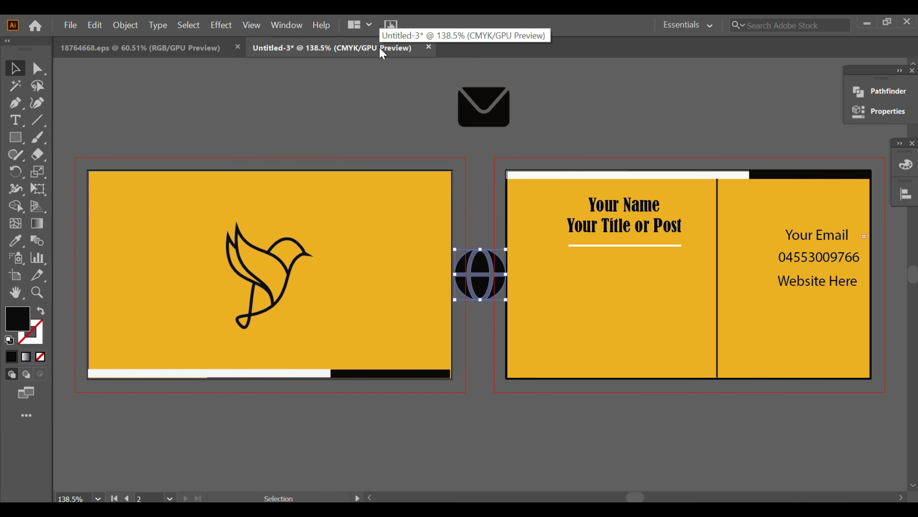
key("ctrl+v")
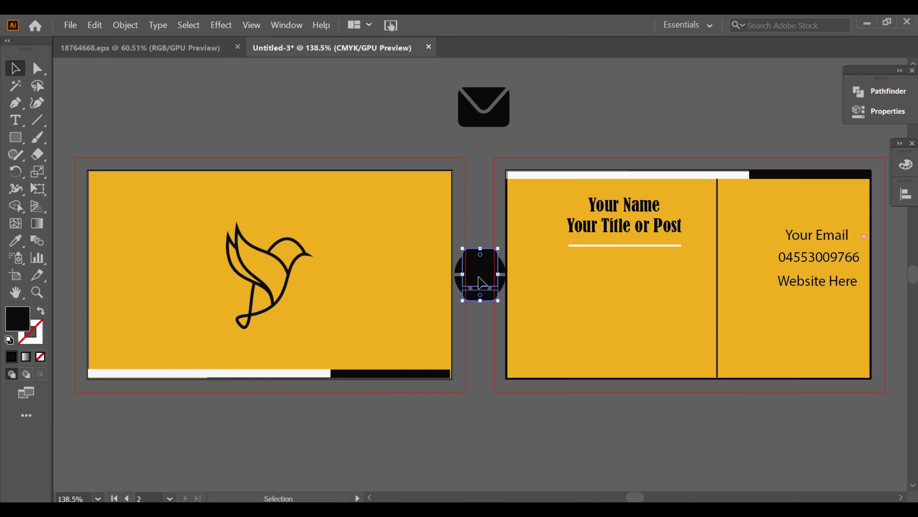
Step: Arrange the phone, envelope and globe icons in a vertical stack below the cards
left_click_drag(480, 282, 486, 427)
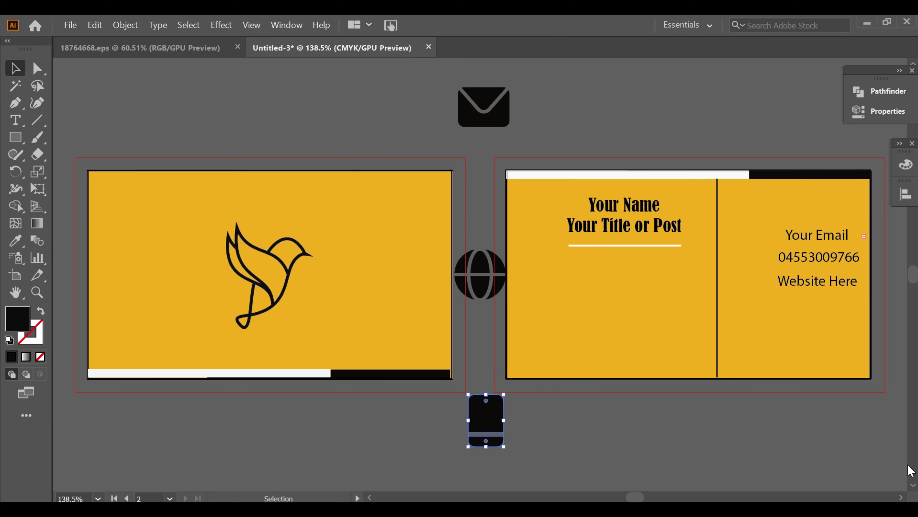
scroll(914, 491, "down", 5)
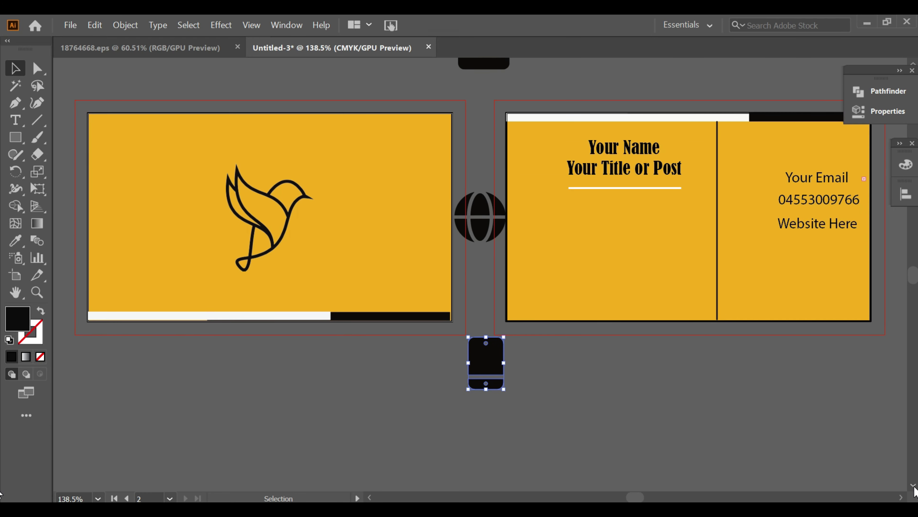
left_click_drag(496, 226, 486, 448)
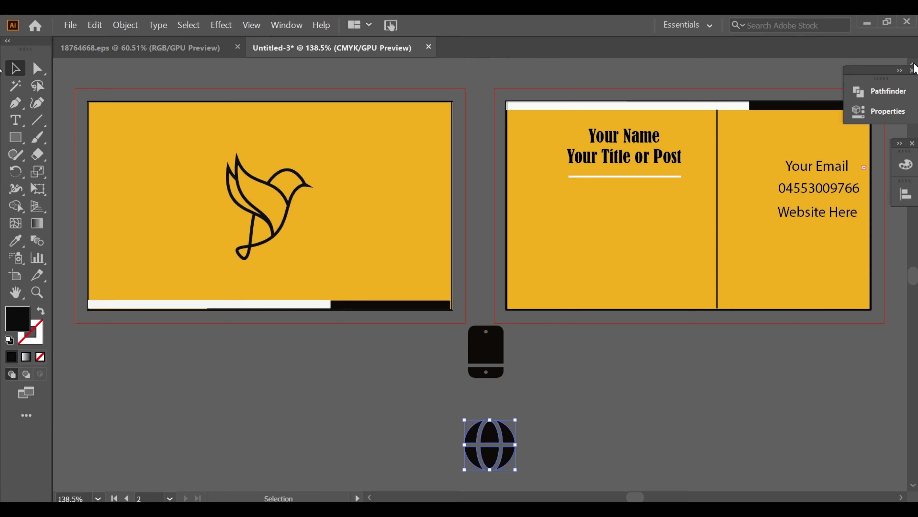
scroll(481, 90, "up", 2)
scroll(481, 91, "up", 1)
mouse_move(477, 72)
left_mouse_down()
mouse_move(501, 300)
mouse_move(481, 435)
left_mouse_up()
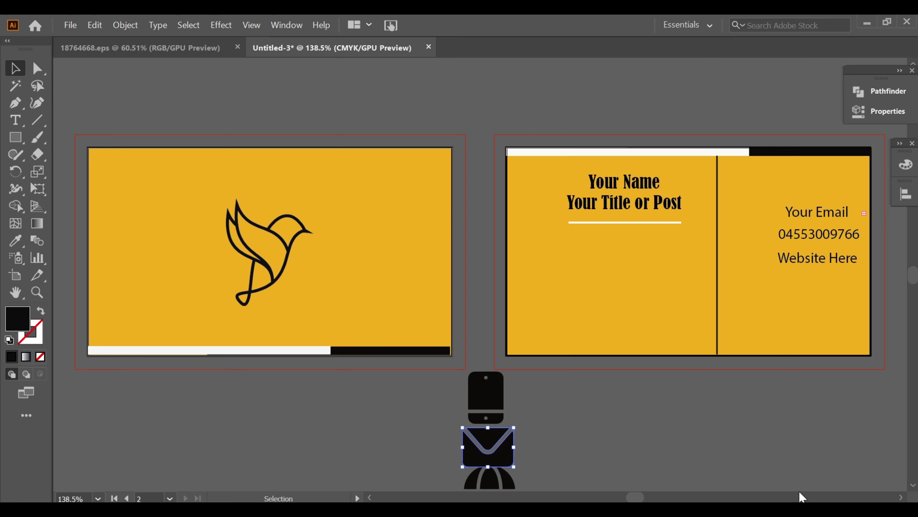
scroll(915, 486, "down", 3)
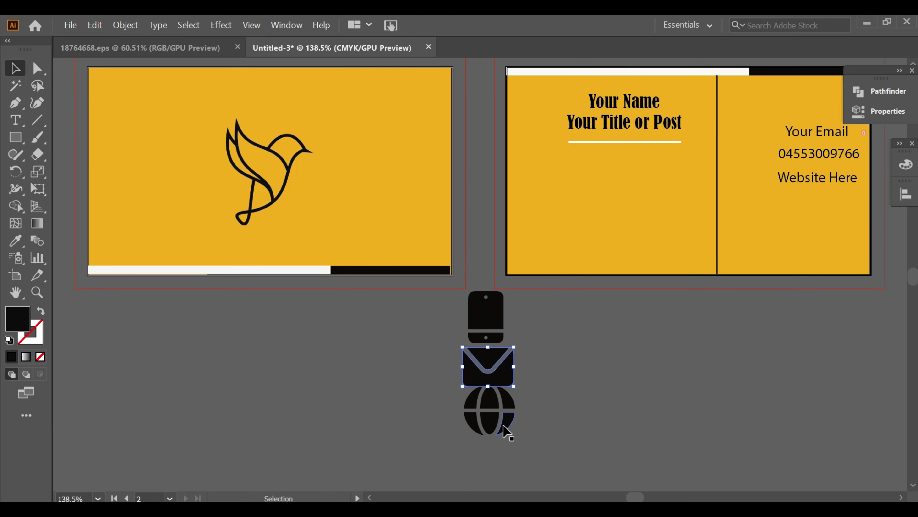
left_click(504, 426)
key("Down")
key("Down")
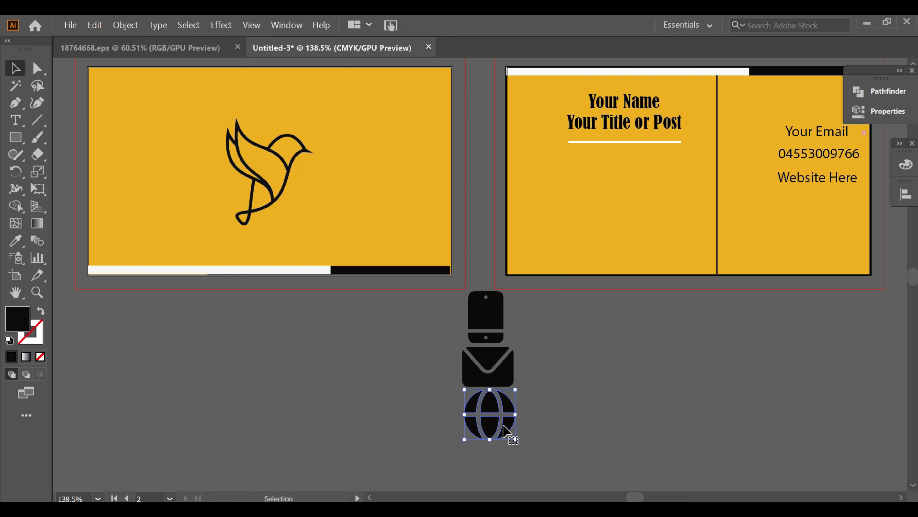
key("Down")
key("Down")
key("Down")
key("Down")
Step: Scale the icon stack down and position it beside the three contact lines
mouse_move(407, 378)
left_mouse_down()
mouse_move(471, 289)
mouse_move(521, 438)
left_mouse_up()
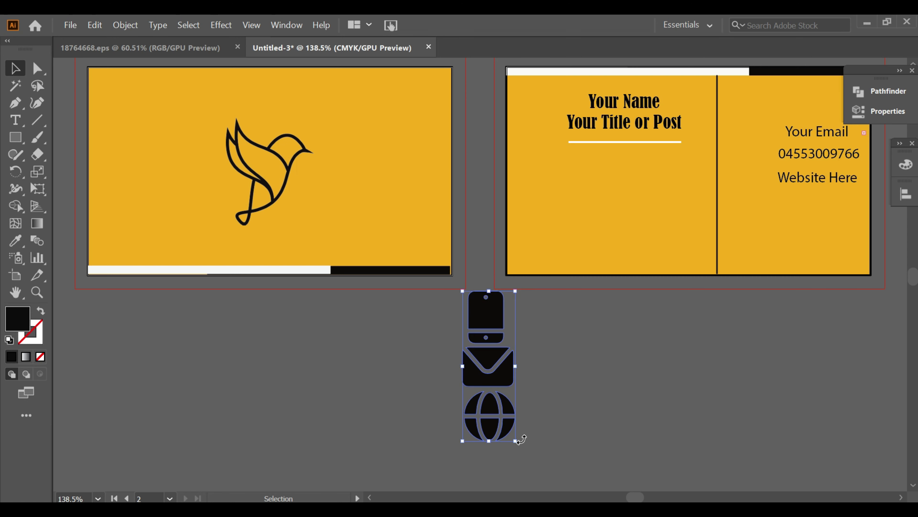
left_click(462, 293)
mouse_move(462, 294)
left_mouse_down()
mouse_move(498, 376)
mouse_move(759, 142)
left_mouse_up()
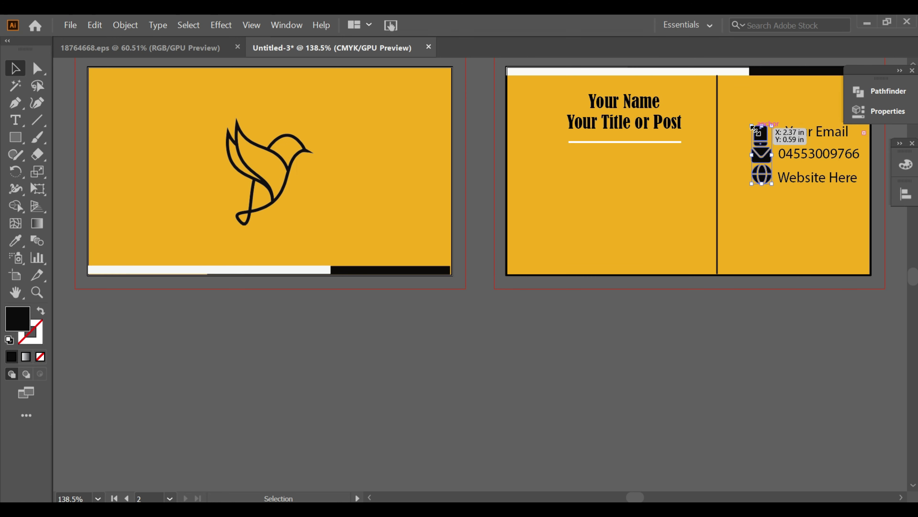
left_click_drag(750, 127, 747, 122)
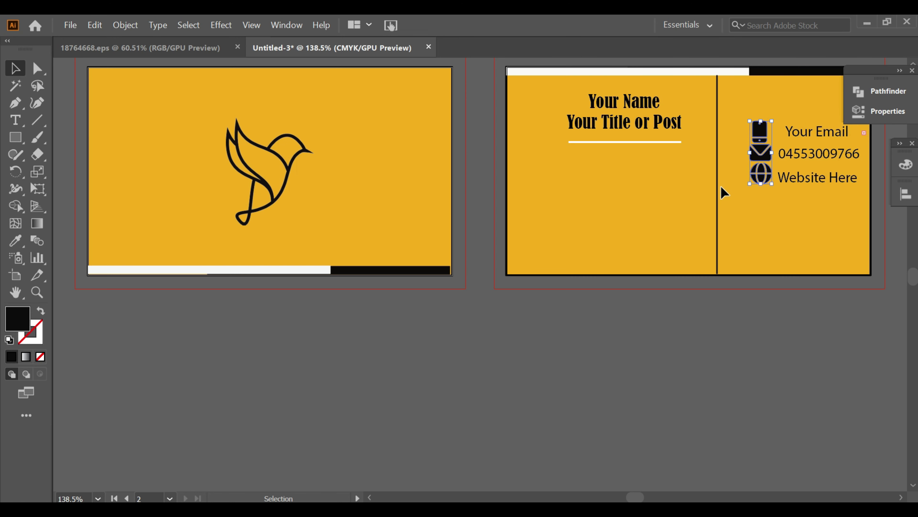
key("Down")
key("Down")
key("Down")
key("Down")
key("Down")
key("Down")
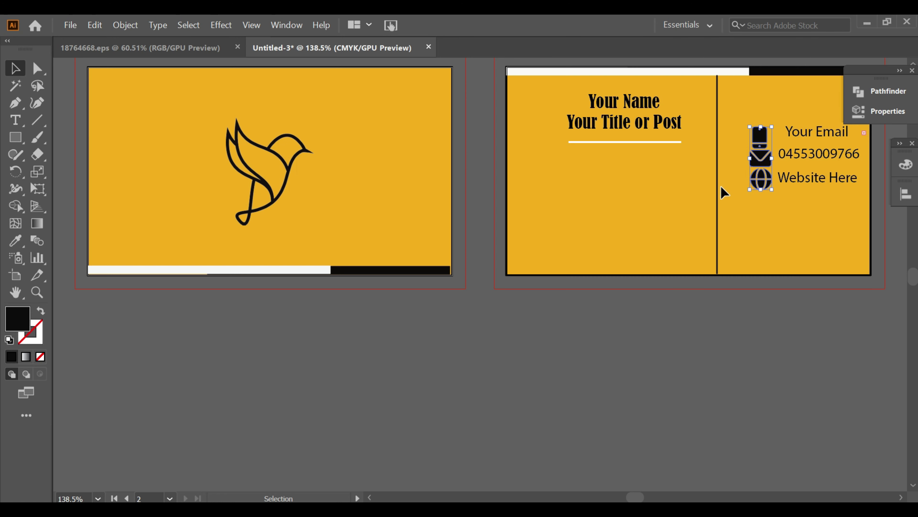
left_click(673, 361)
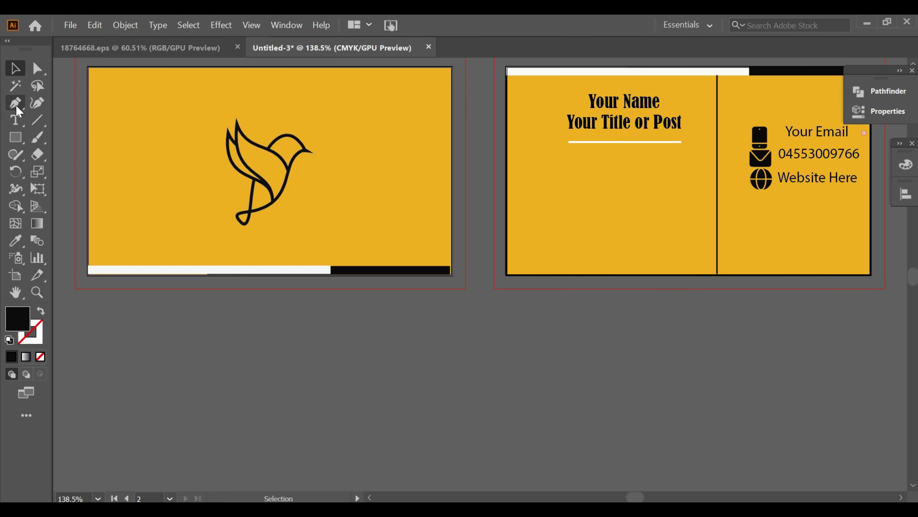
Step: Type 'Address' in a new text frame below the Website Here line
left_click(19, 125)
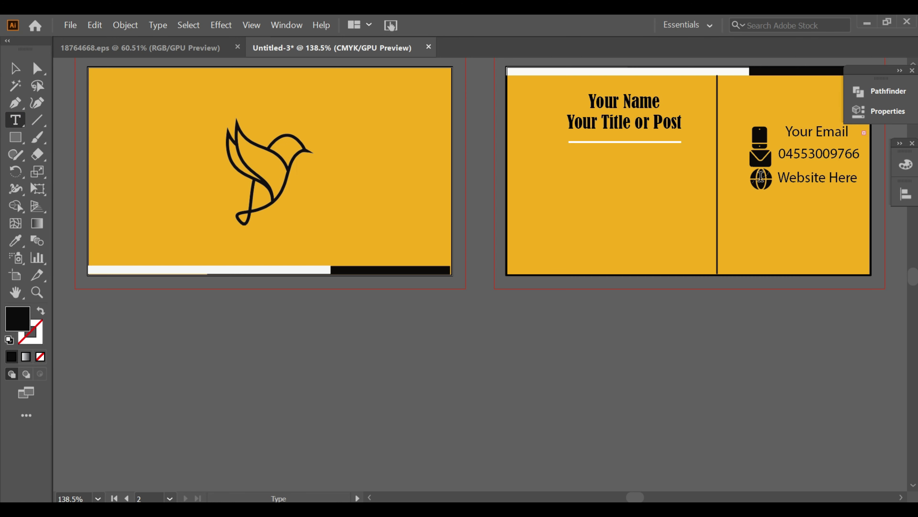
left_click_drag(781, 191, 863, 209)
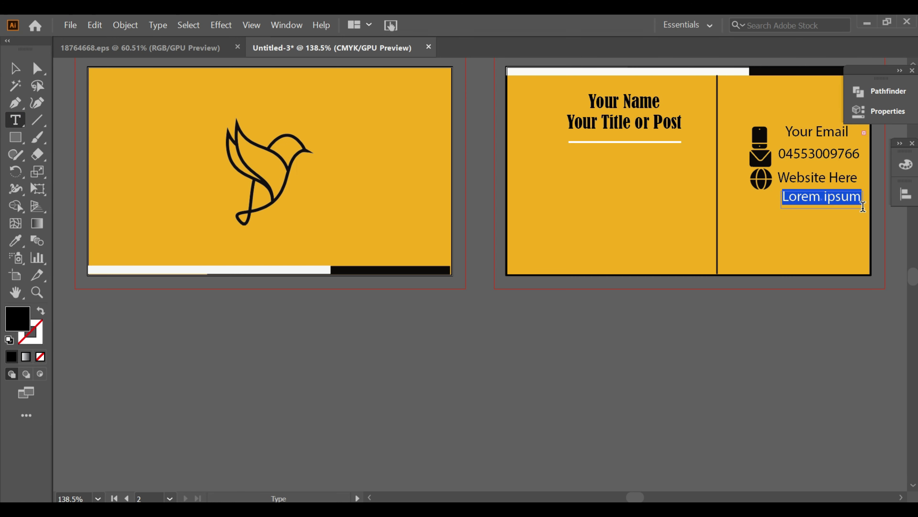
key("Caps_Lock")
type("Addres")
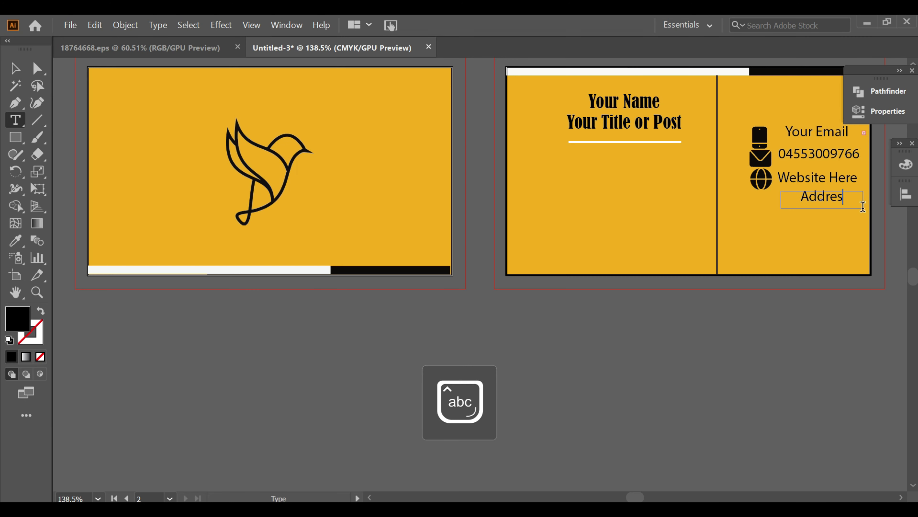
type("s")
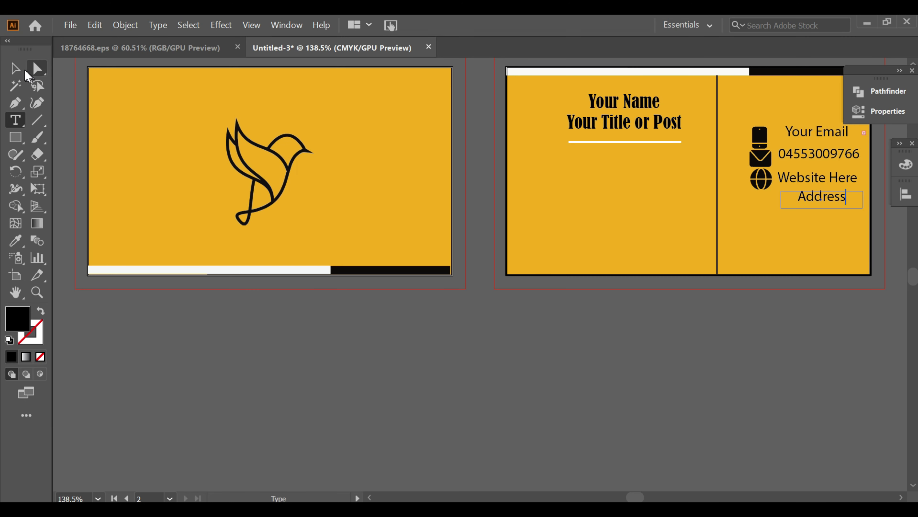
left_click(14, 68)
left_click(88, 48)
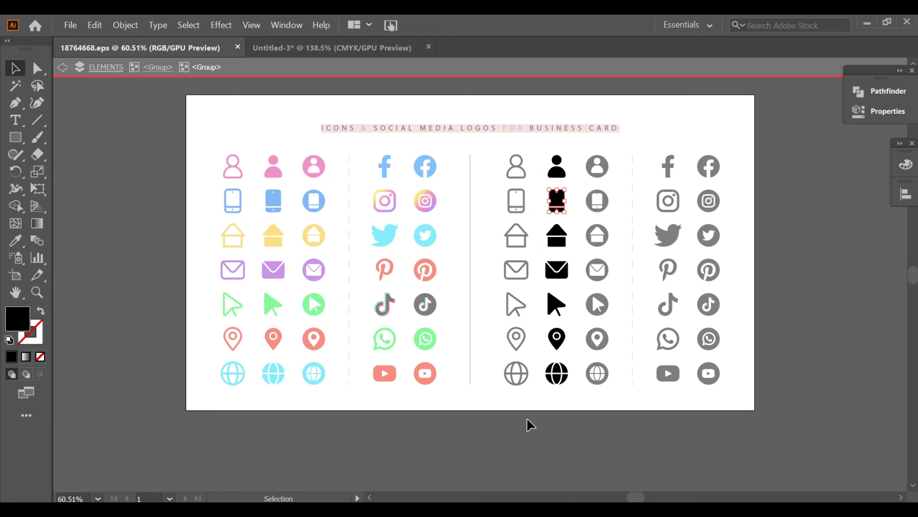
Step: Select and copy the black location-pin icon from the 18764668.eps icon sheet
double_click(527, 417)
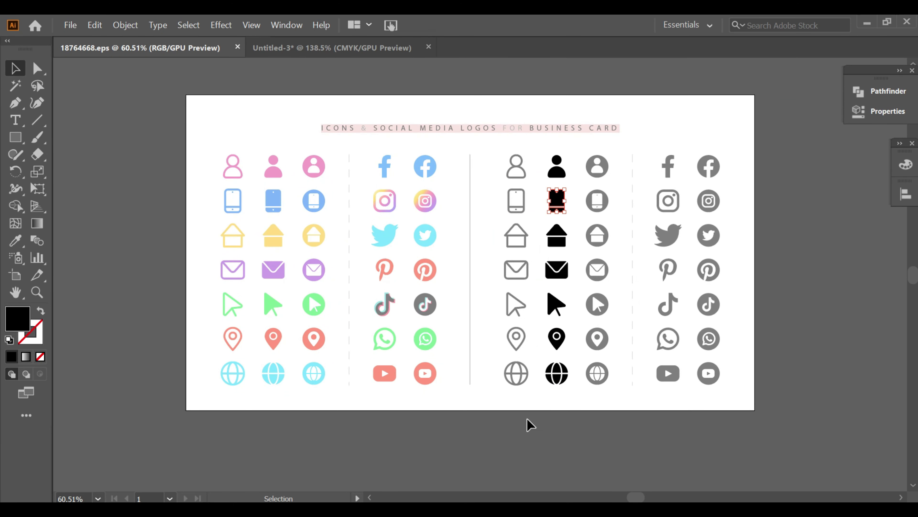
double_click(557, 350)
double_click(558, 347)
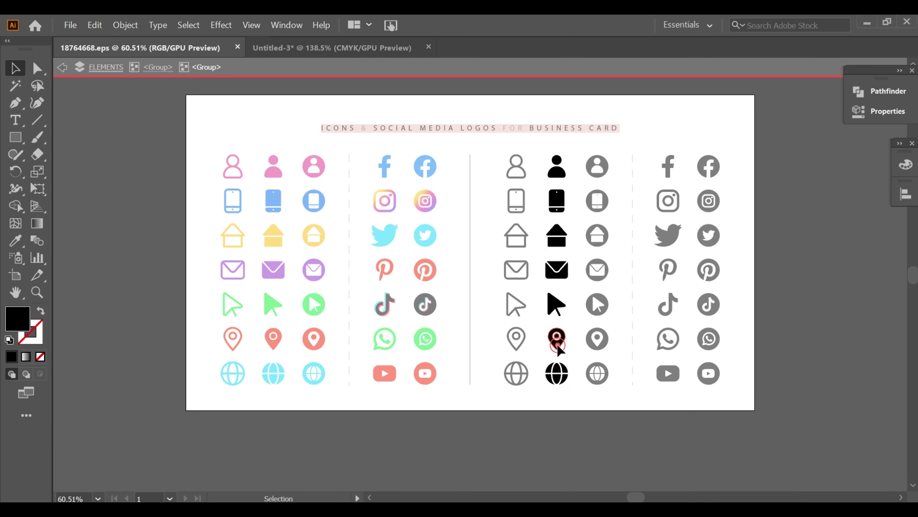
key("a")
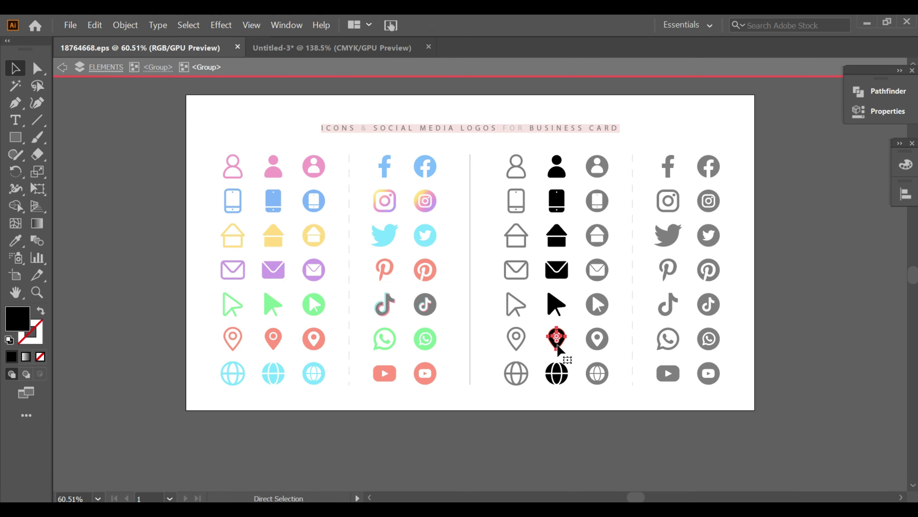
key("v")
left_click(317, 51)
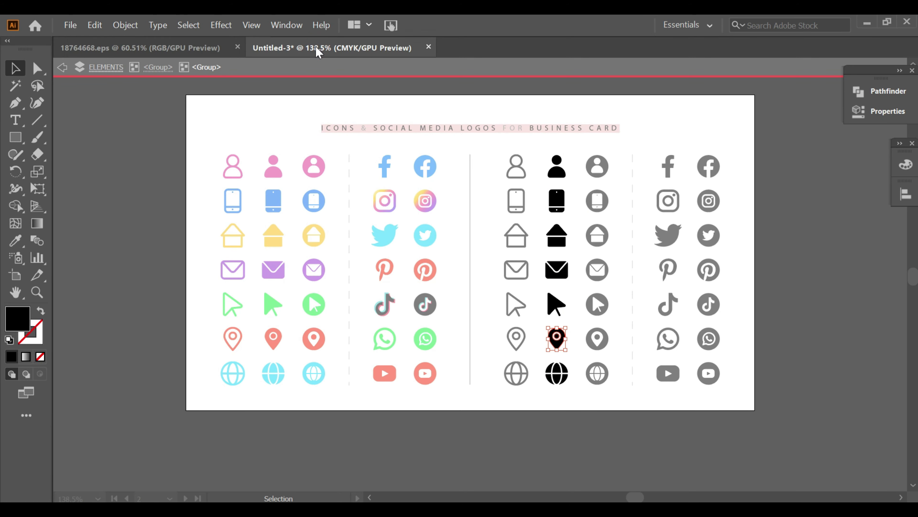
Step: Paste the location pin onto the back card, shrink it, and place it under the globe
key("ctrl+v")
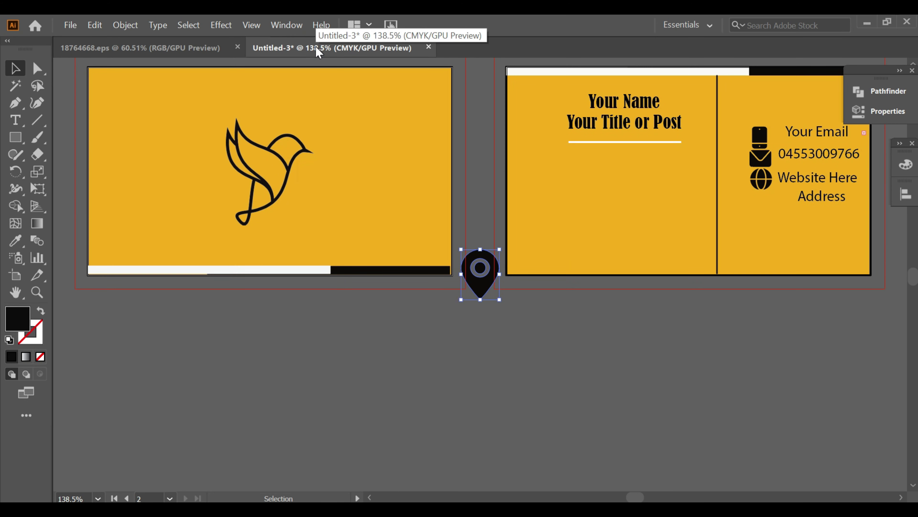
left_click_drag(481, 278, 762, 222)
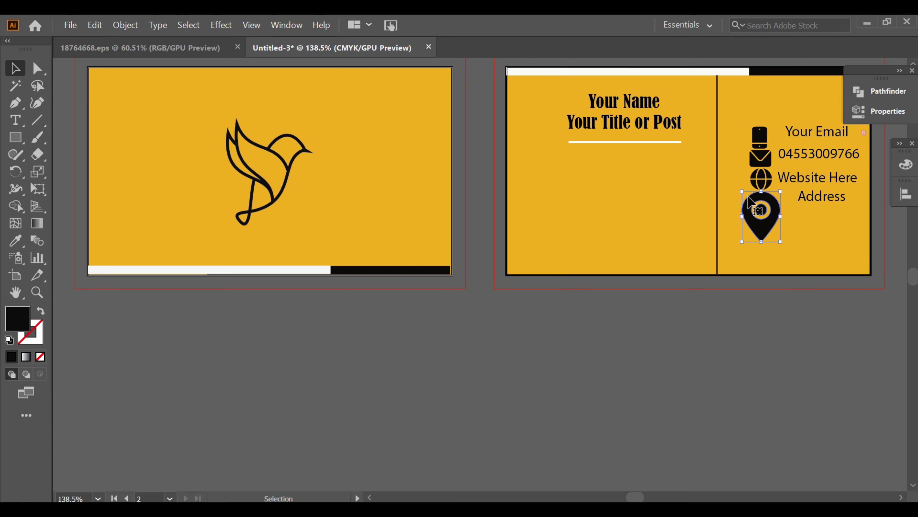
mouse_move(780, 191)
left_mouse_down()
mouse_move(771, 206)
mouse_move(777, 226)
left_mouse_up()
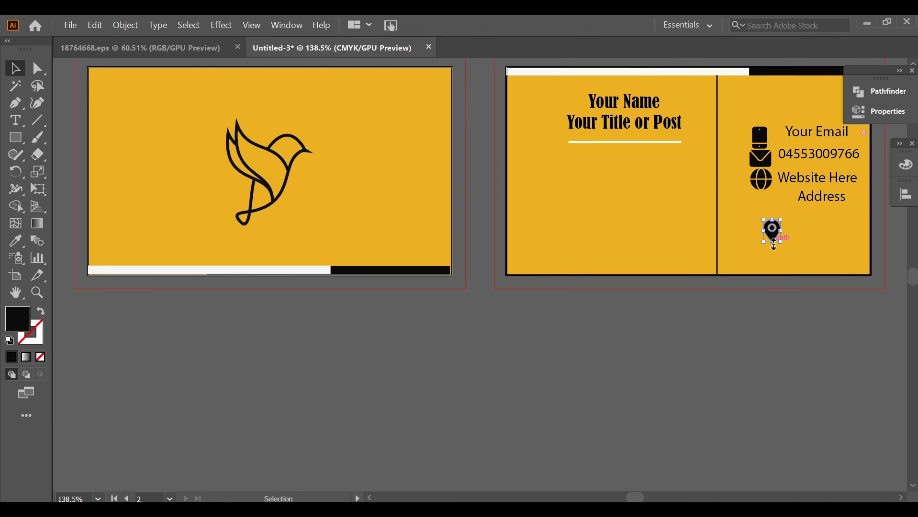
left_click_drag(769, 231, 758, 209)
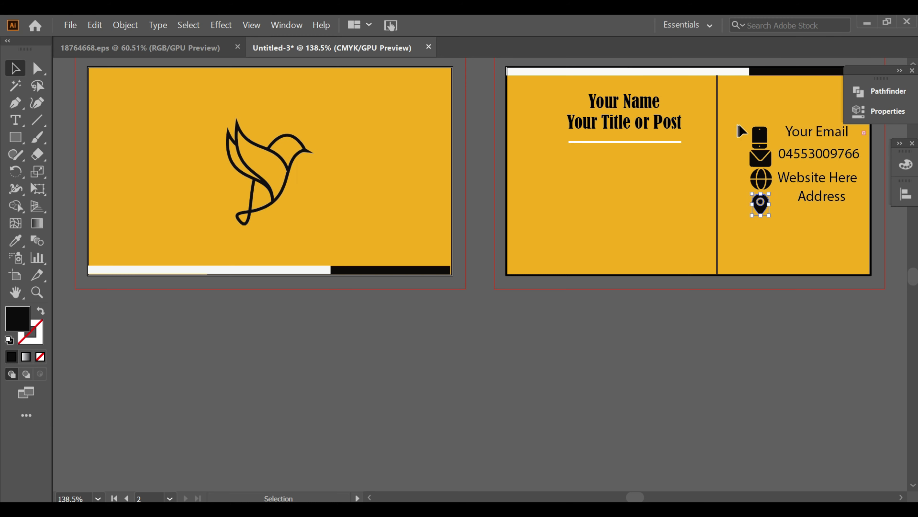
Step: Inspect the contact icon group and nudge the location pin up slightly
double_click(759, 144)
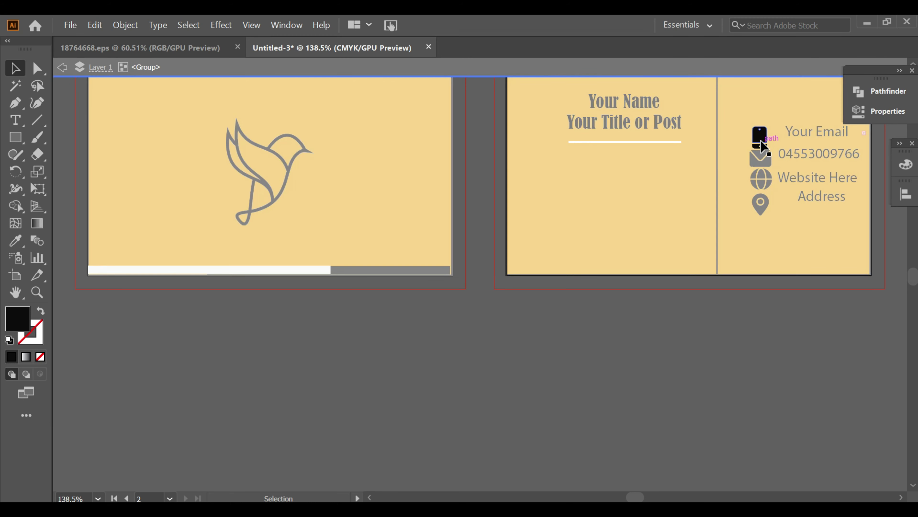
left_click(742, 113)
left_click(760, 148)
key("Escape")
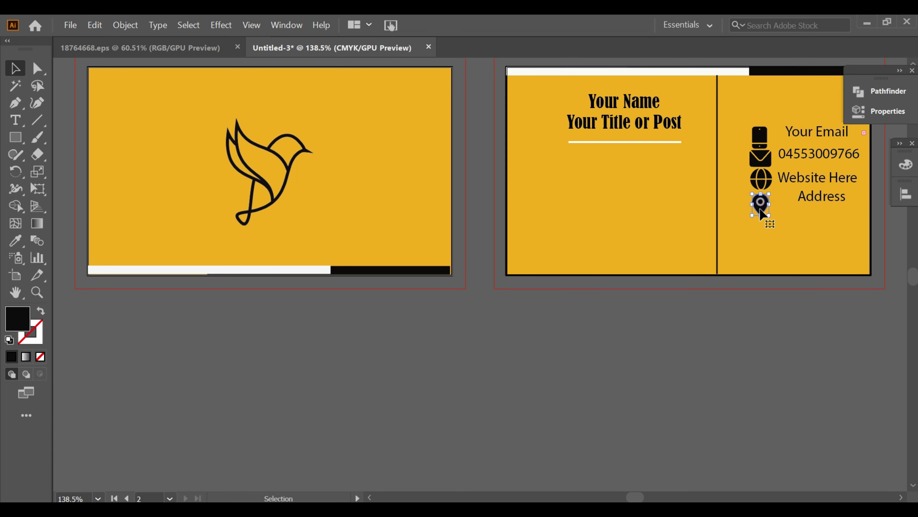
left_click_drag(760, 213, 760, 210)
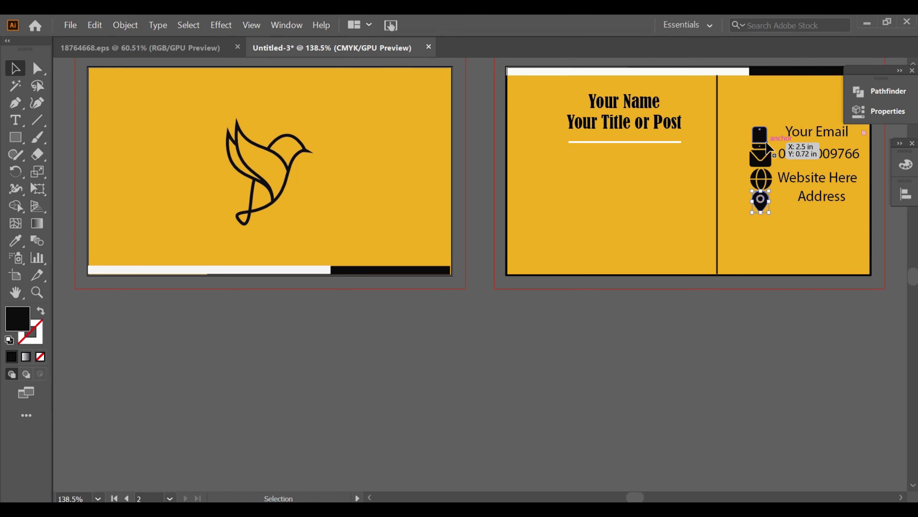
Step: Nudge the phone icon up, the globe left, and the Address text down and left to align
left_click(766, 144)
key("Up")
key("Up")
key("Up")
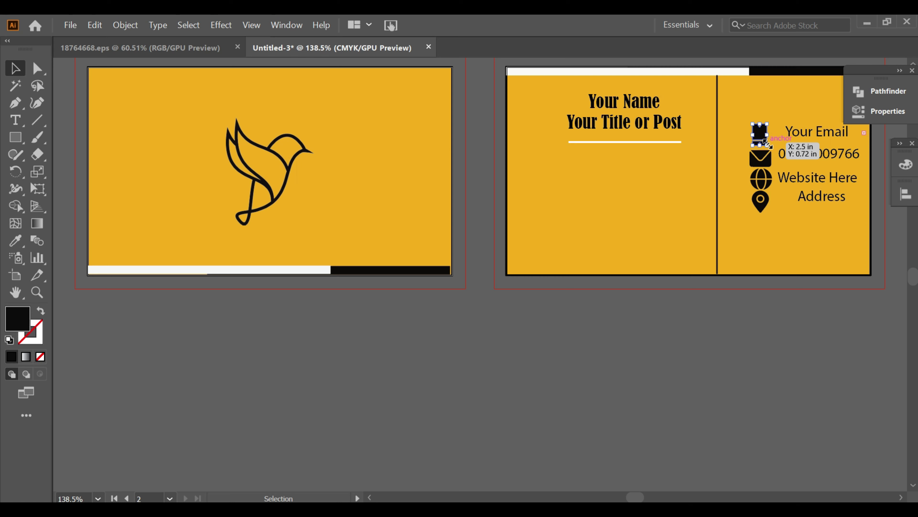
left_click(768, 185)
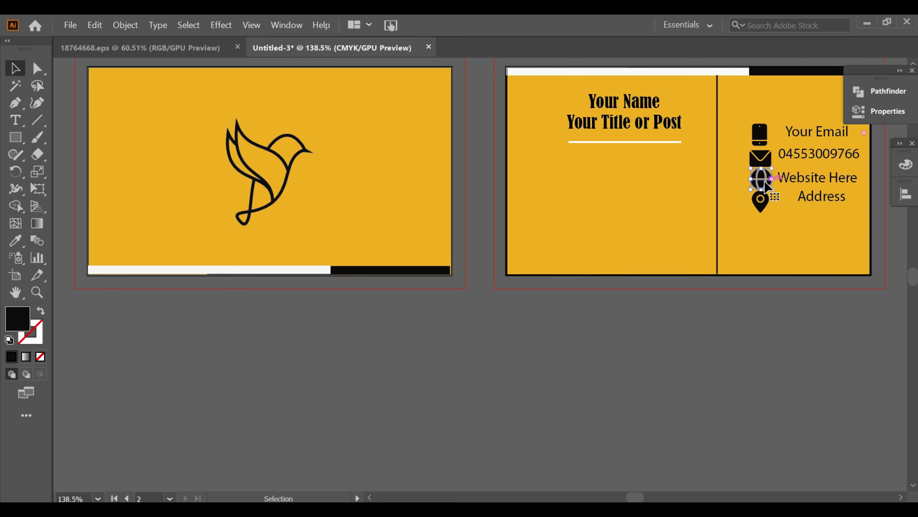
key("Left")
key("Left")
key("Left")
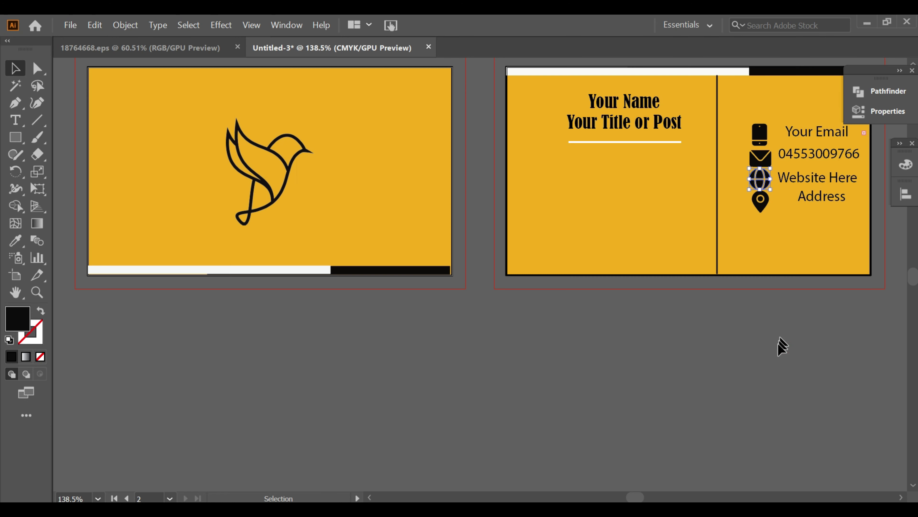
left_click(780, 353)
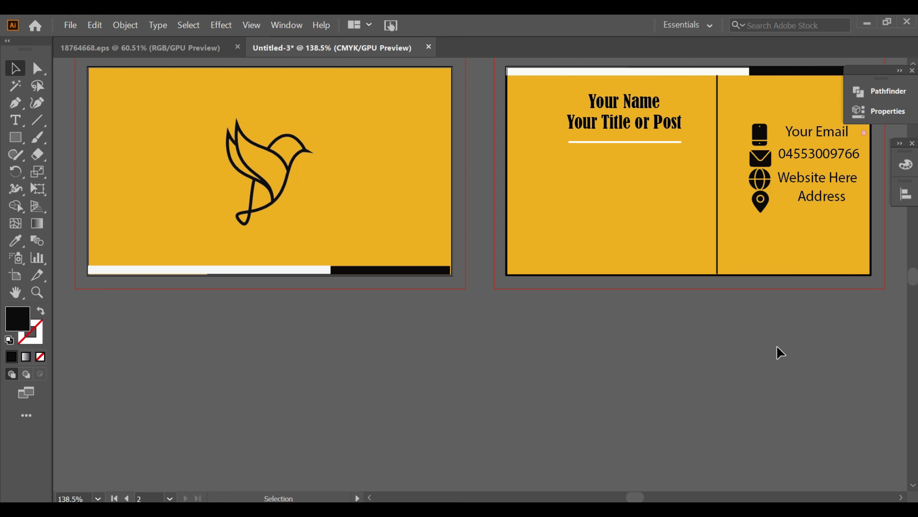
left_click(822, 197)
key("Down")
key("Down")
key("Down")
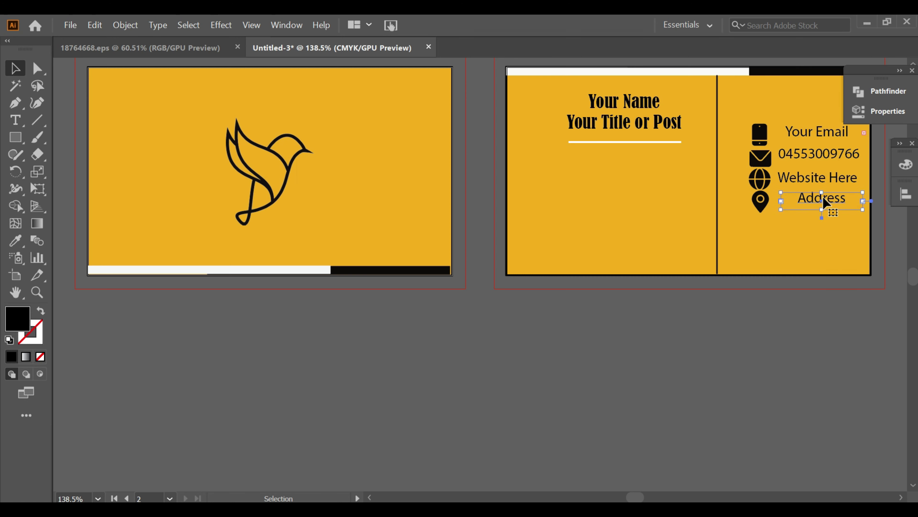
key("Down")
key("Down")
key("Down")
key("Left")
key("Left")
key("Left")
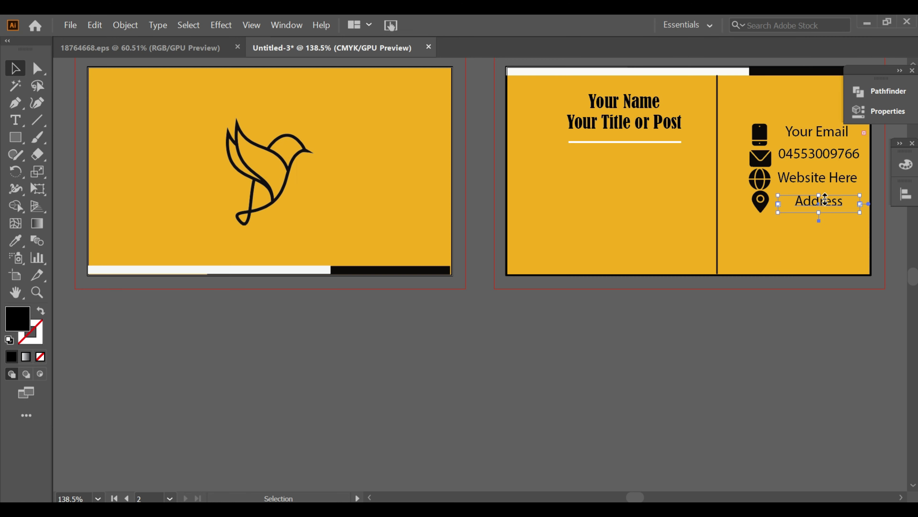
key("Left")
key("Left")
key("Left")
key("Left")
key("Left")
key("Left")
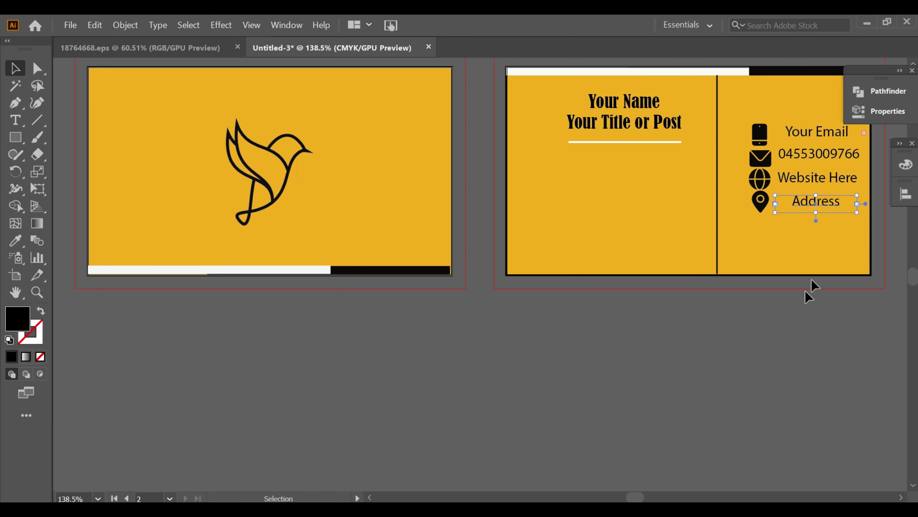
left_click(785, 386)
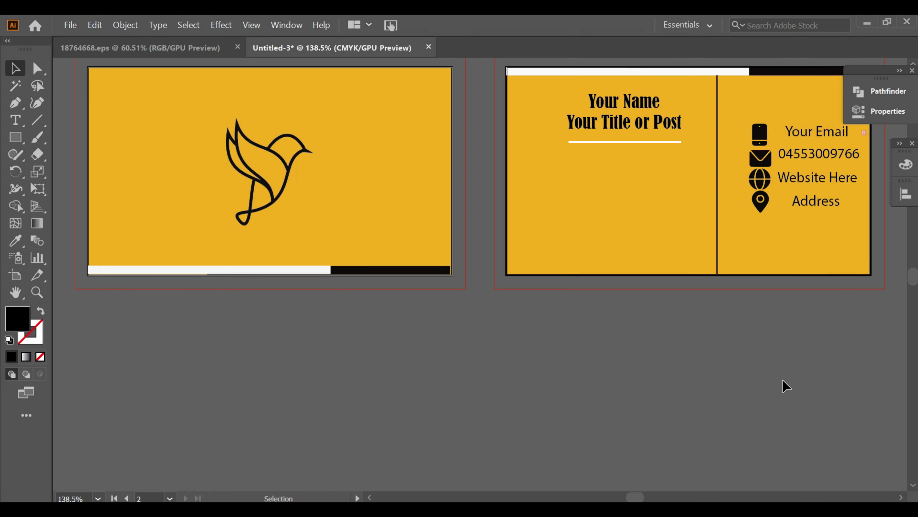
Step: Duplicate the front bird logo onto the back card, scale it down, and nudge it under the name and title
left_click(240, 197)
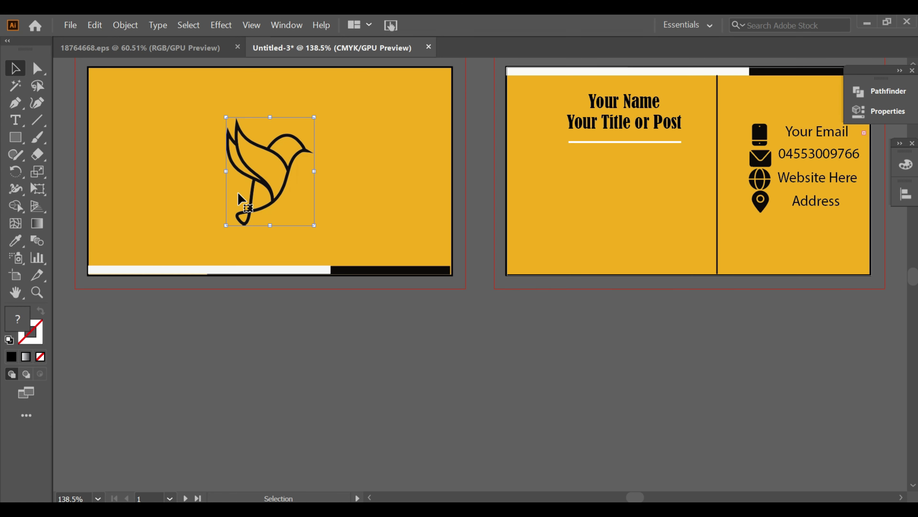
key("ctrl")
left_click_drag(240, 198, 450, 301)
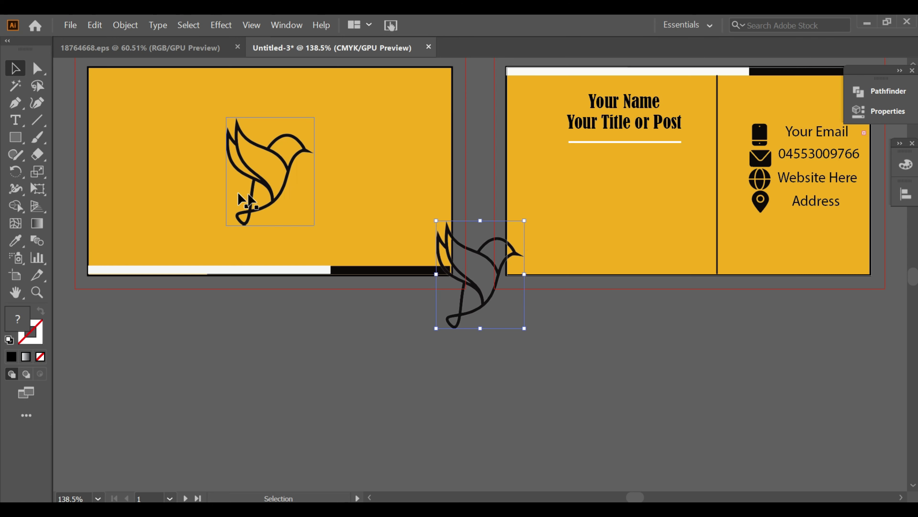
left_click_drag(485, 276, 629, 206)
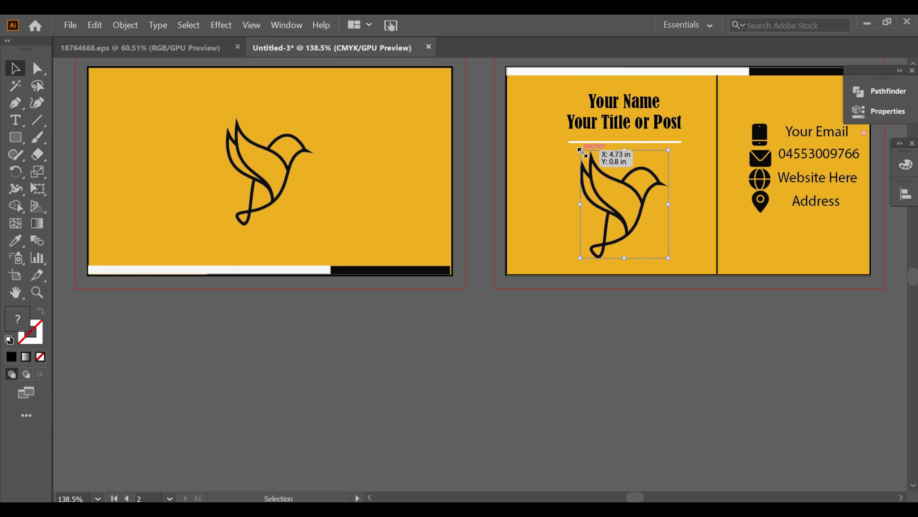
mouse_move(580, 149)
left_mouse_down()
mouse_move(612, 189)
mouse_move(632, 195)
left_mouse_up()
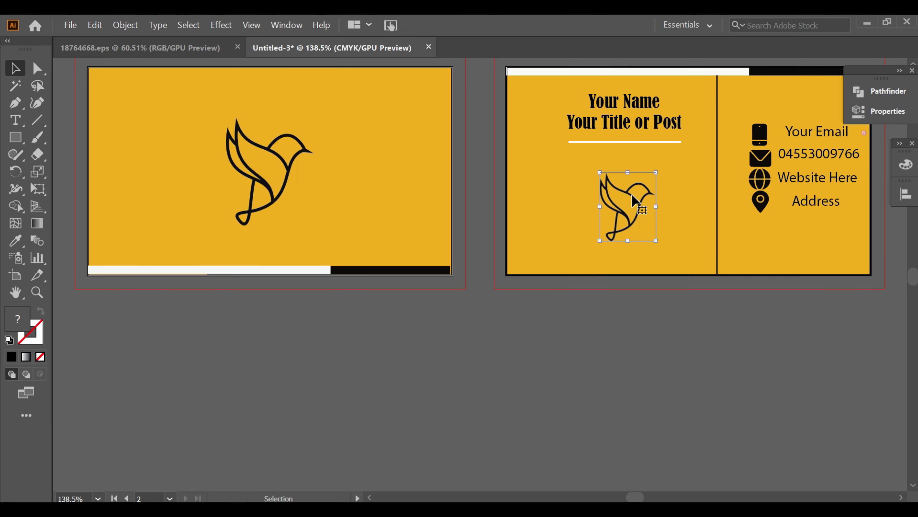
key("Up")
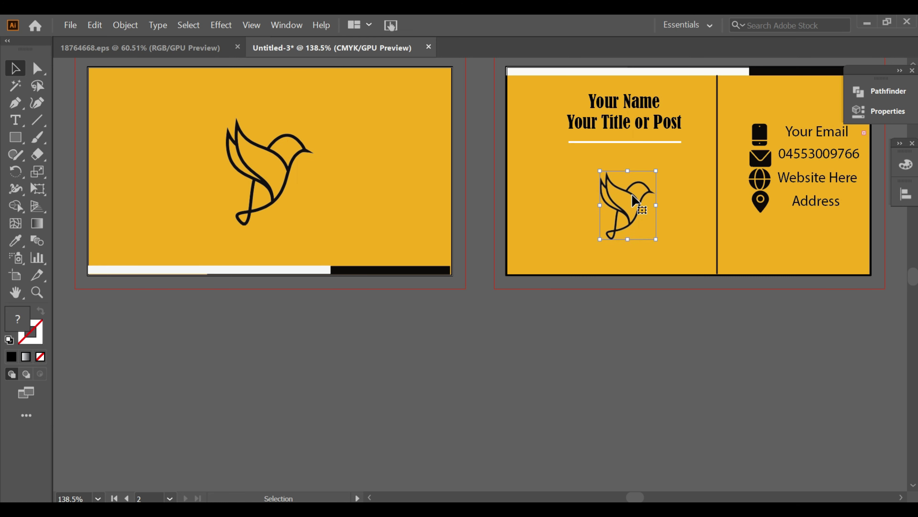
key("Up")
key("Up")
key("Left")
key("Left")
key("Left")
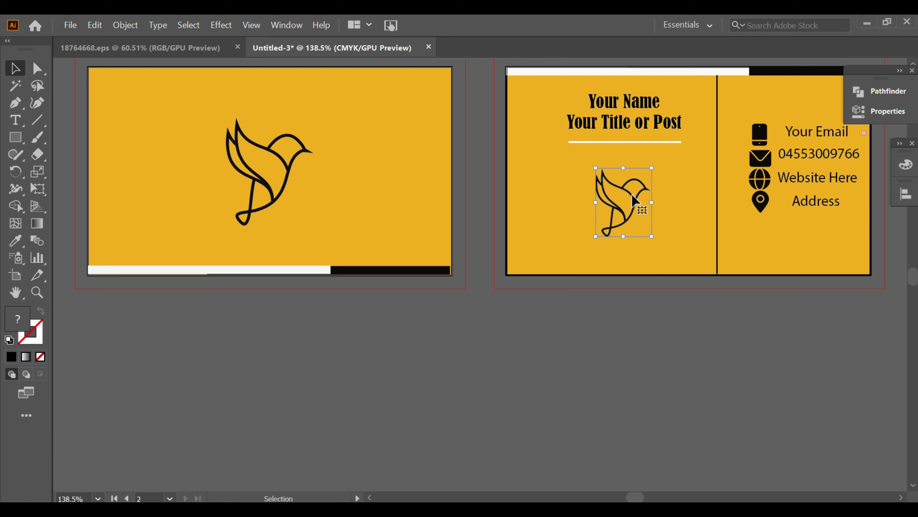
left_click(656, 395)
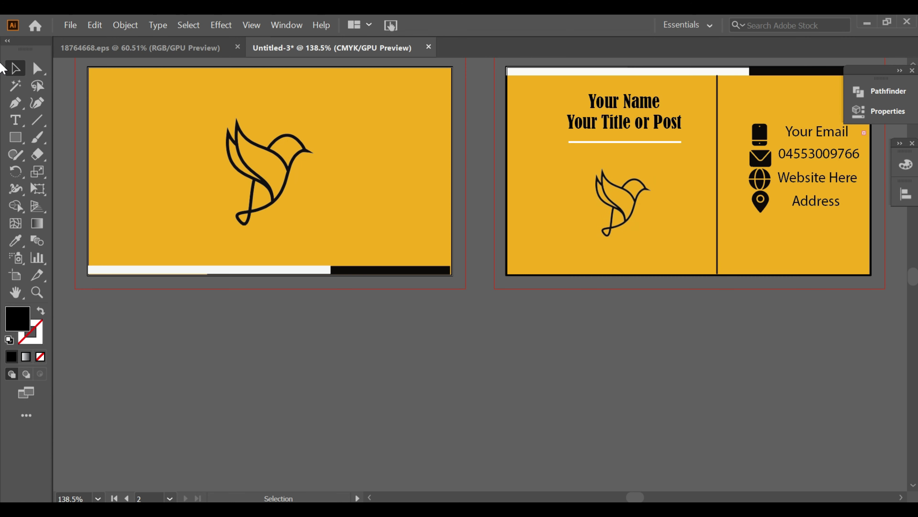
Step: Select all artwork on both card sides and group it via Object > Group
scroll(914, 67, "up", 4)
scroll(914, 67, "up", 2)
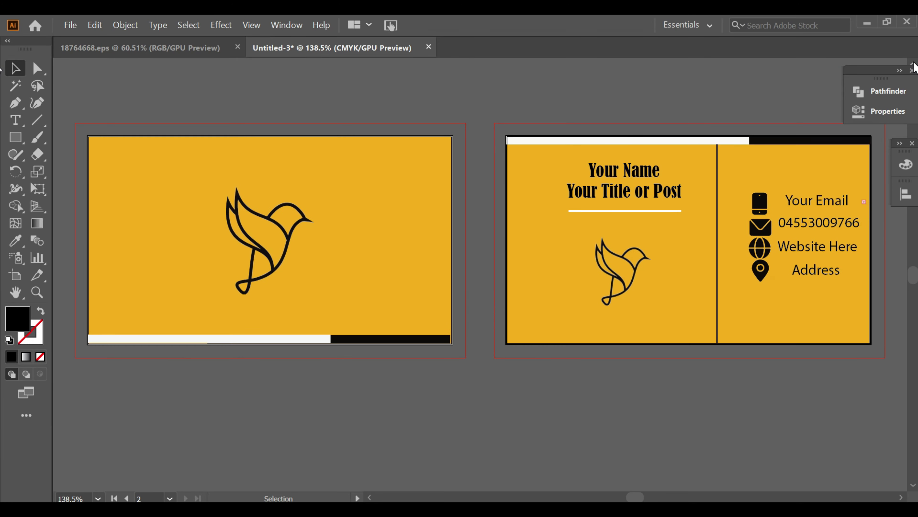
scroll(914, 67, "up", 1)
key("ctrl+a")
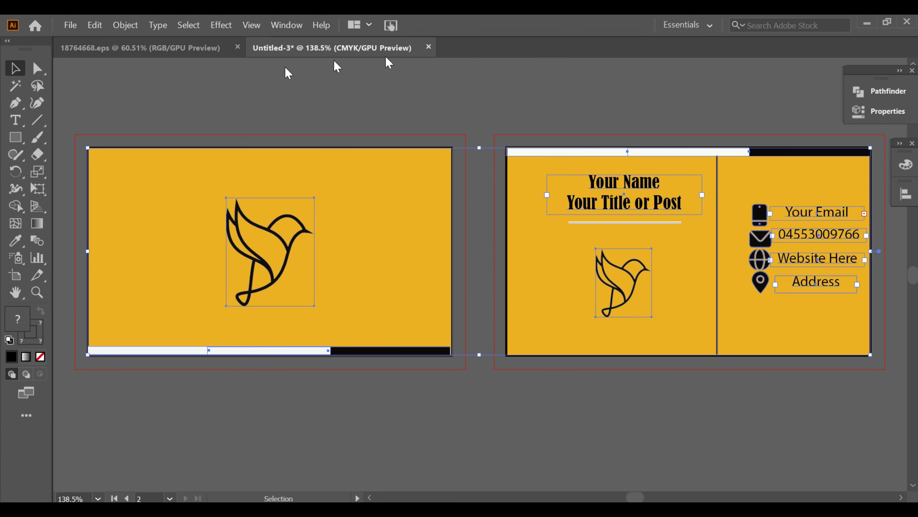
left_click(136, 26)
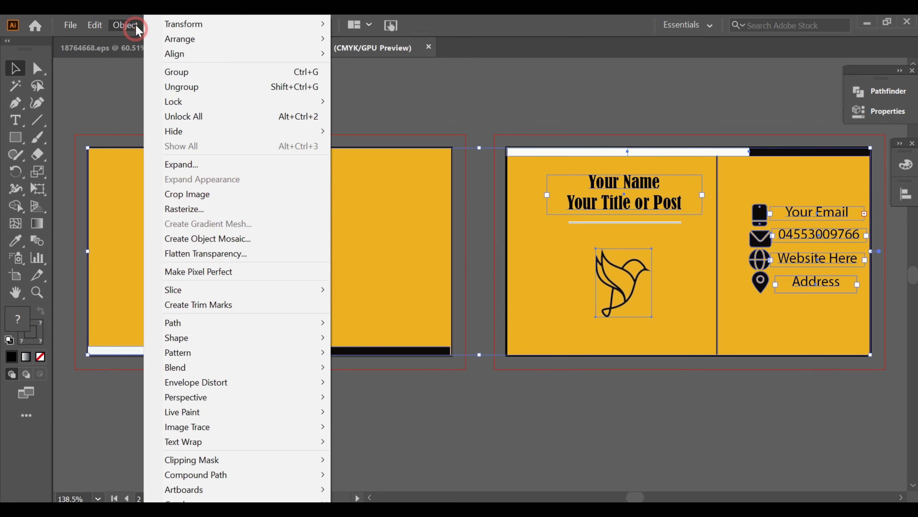
left_click(160, 72)
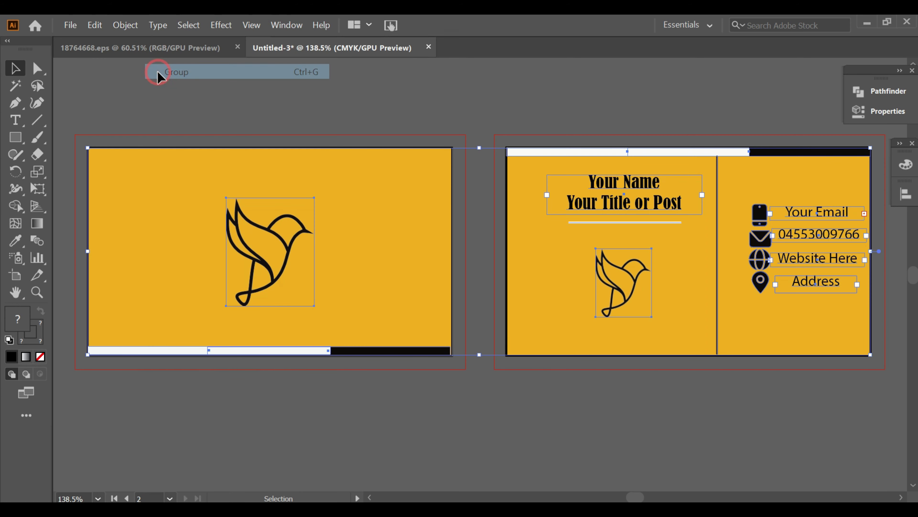
left_click(125, 81)
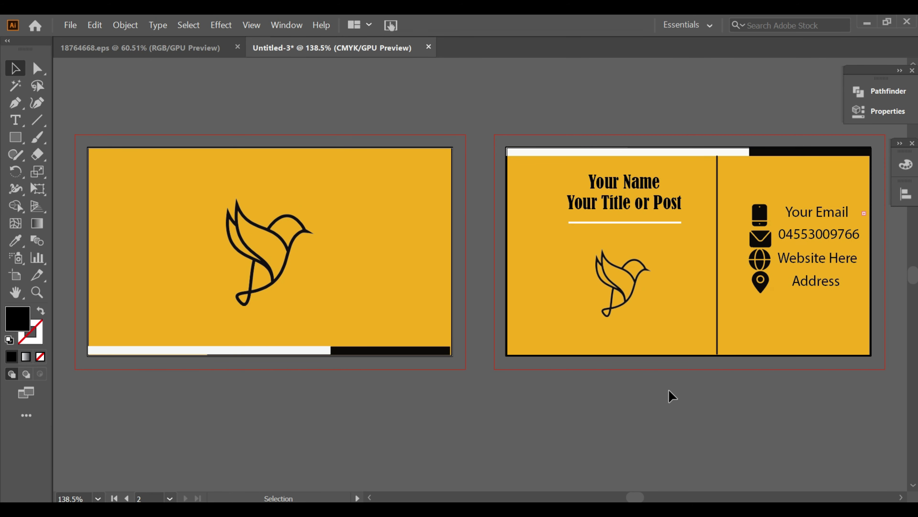